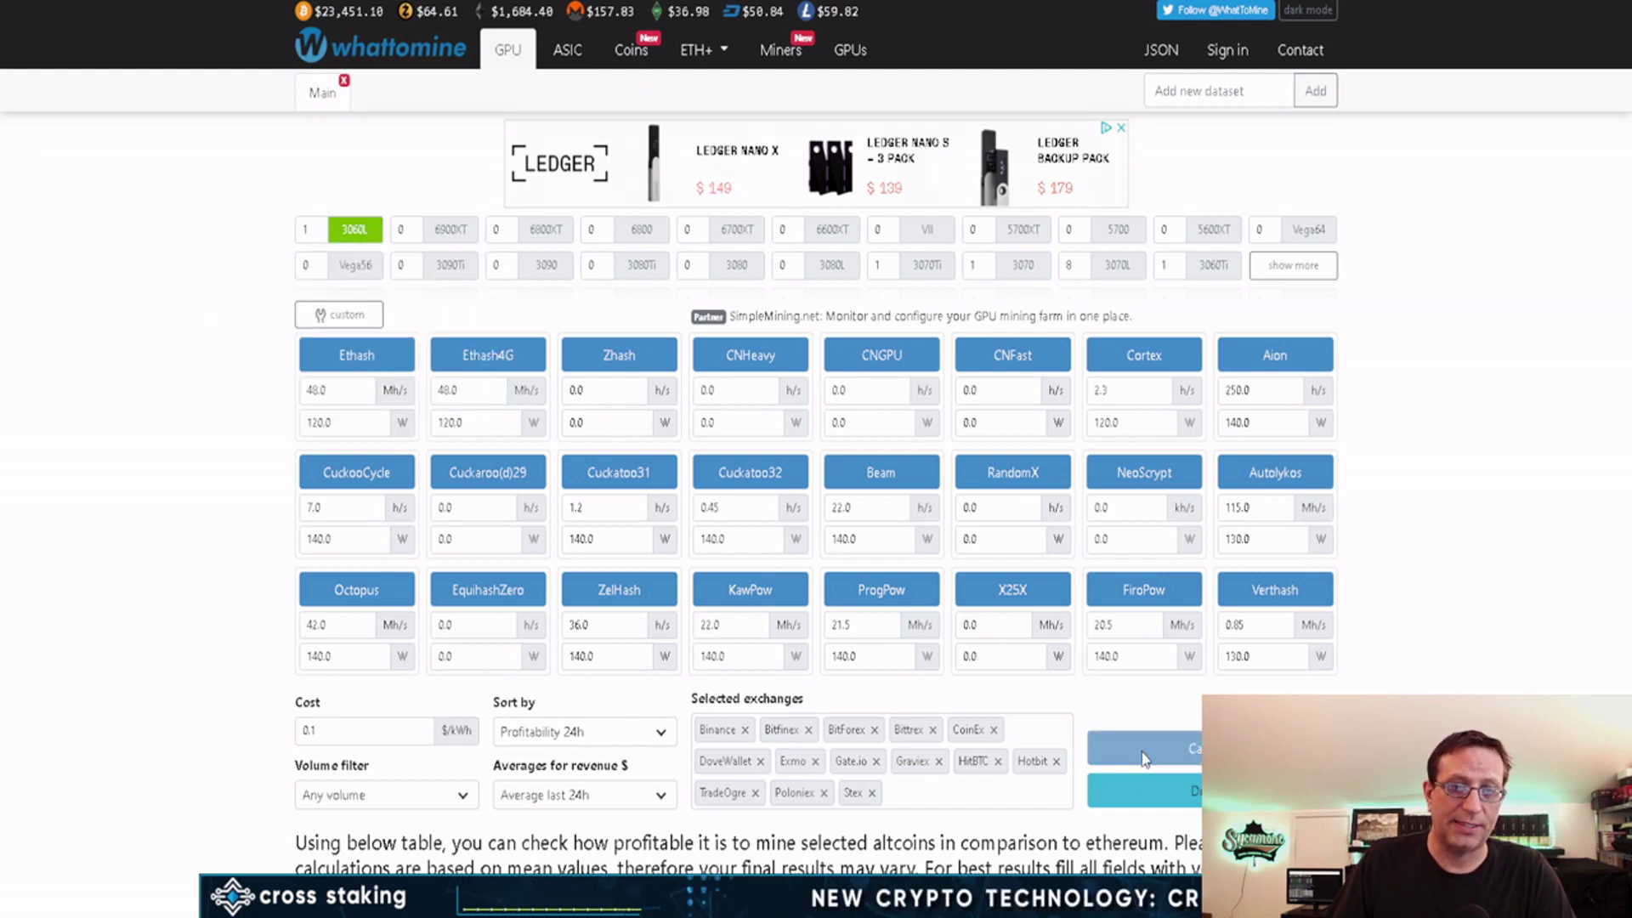
Examine the GPU mining profitability table, comparing the listed coins' rewards, revenue and profit
{"action": "scroll", "coordinate": [219, 544], "scroll_direction": "down", "scroll_amount": 8}
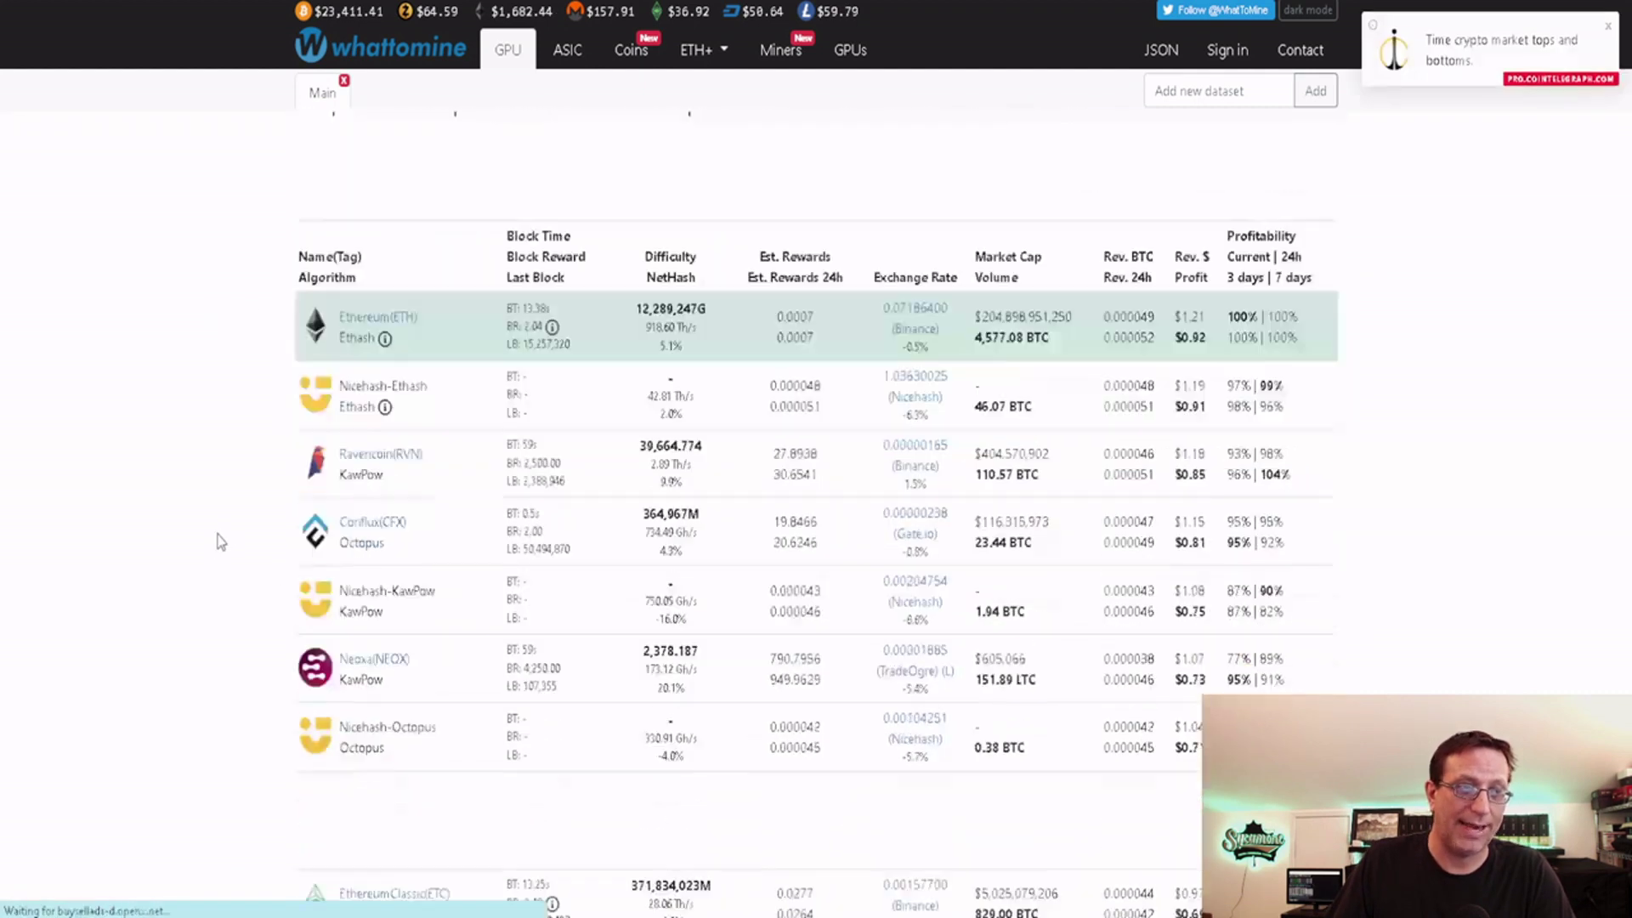
{"action": "scroll", "coordinate": [219, 538], "scroll_direction": "down", "scroll_amount": 1}
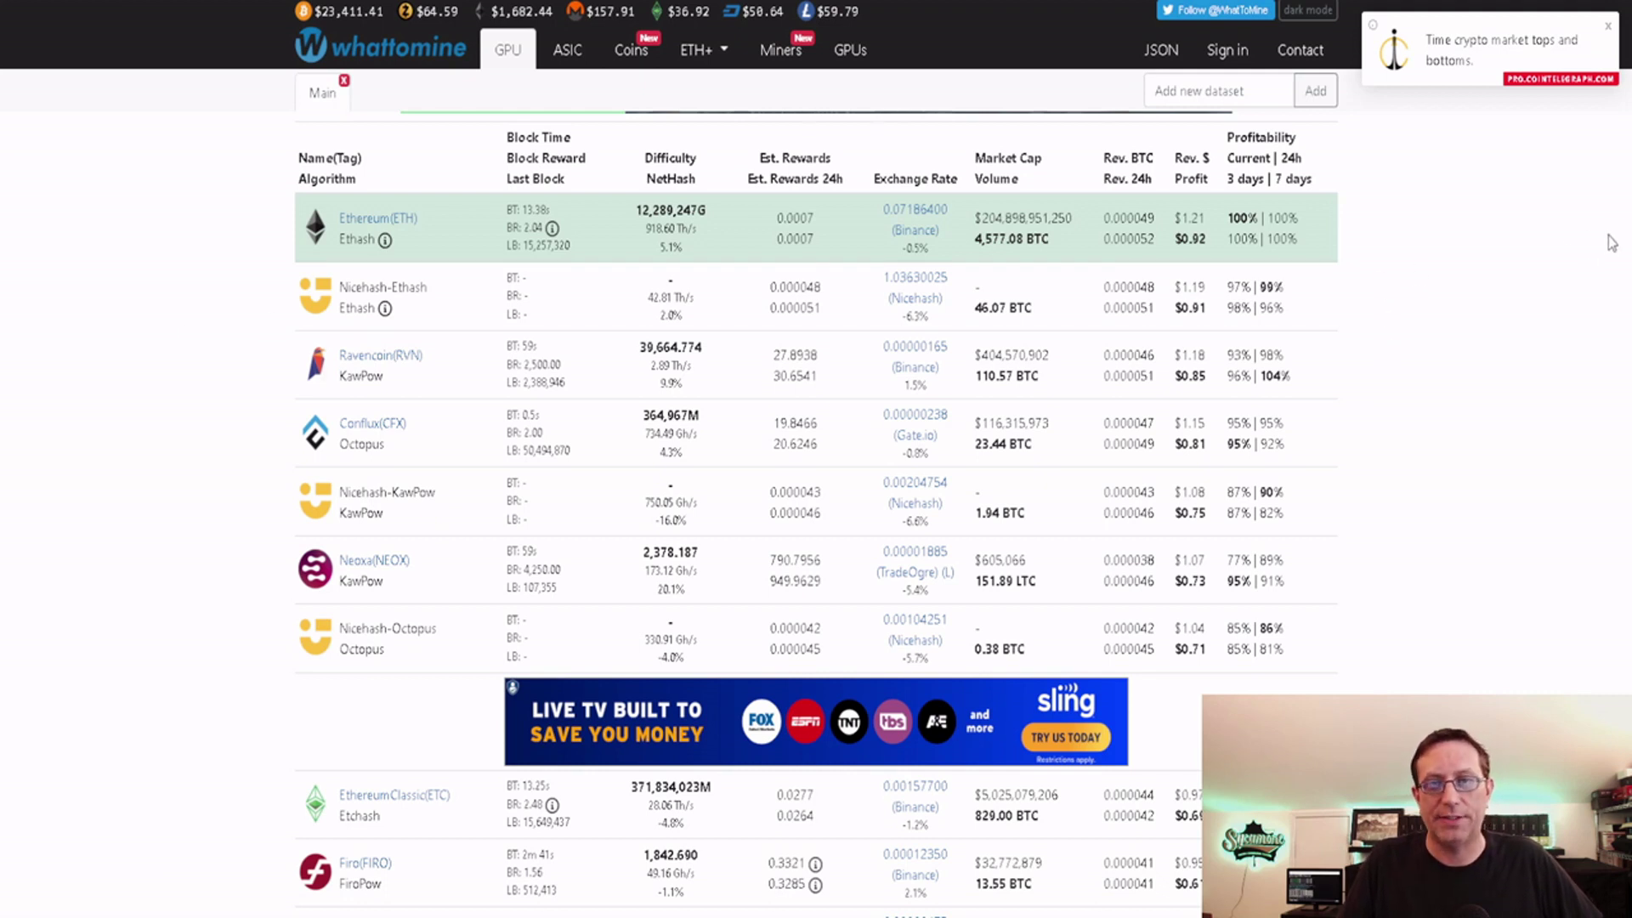
{"action": "scroll", "coordinate": [815, 510], "scroll_direction": "down", "scroll_amount": 3}
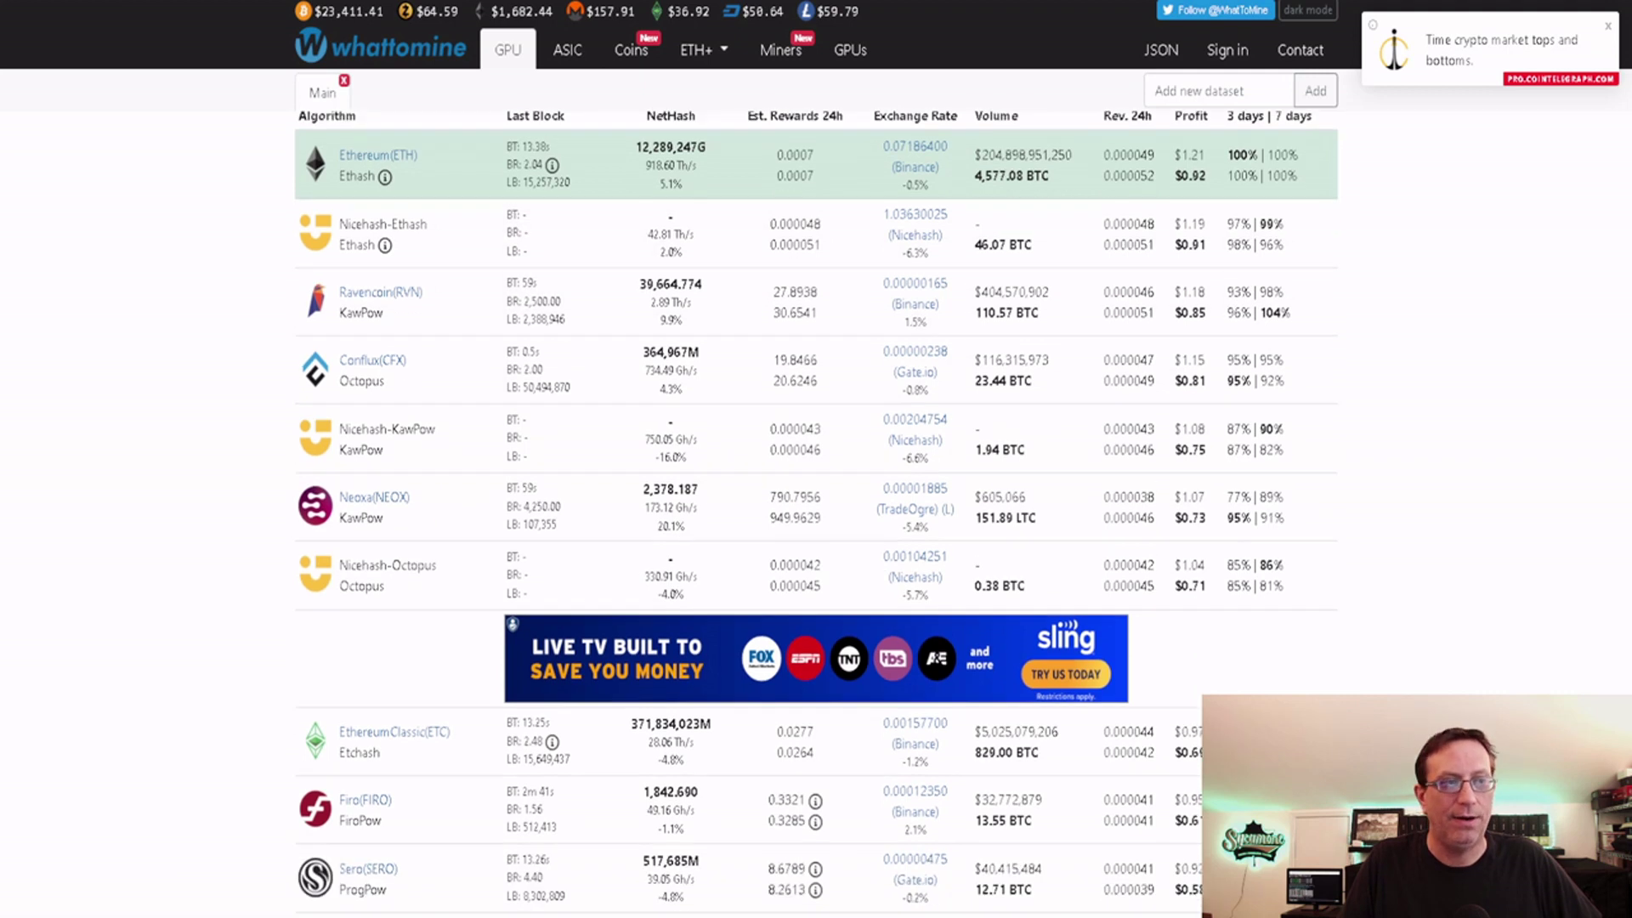
{"action": "scroll", "coordinate": [816, 509], "scroll_direction": "up", "scroll_amount": 1}
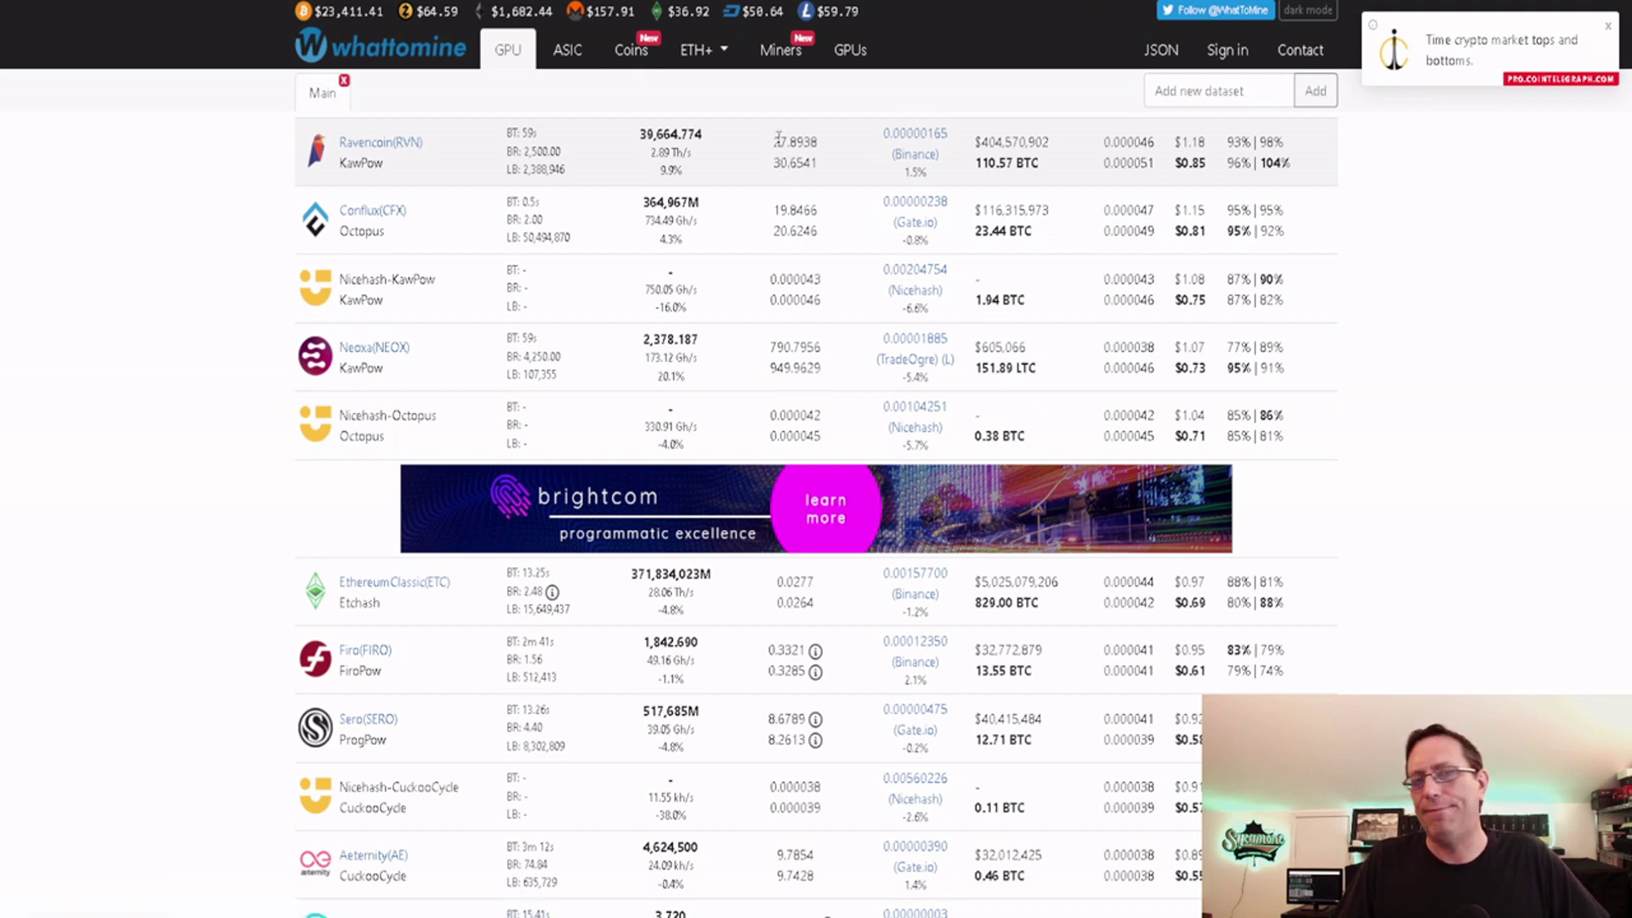
Highlight Ravencoin's current estimated reward in the profitability table and compare it with the neighbouring coins
{"action": "left_click_drag", "start_coordinate": [776, 141], "coordinate": [818, 142]}
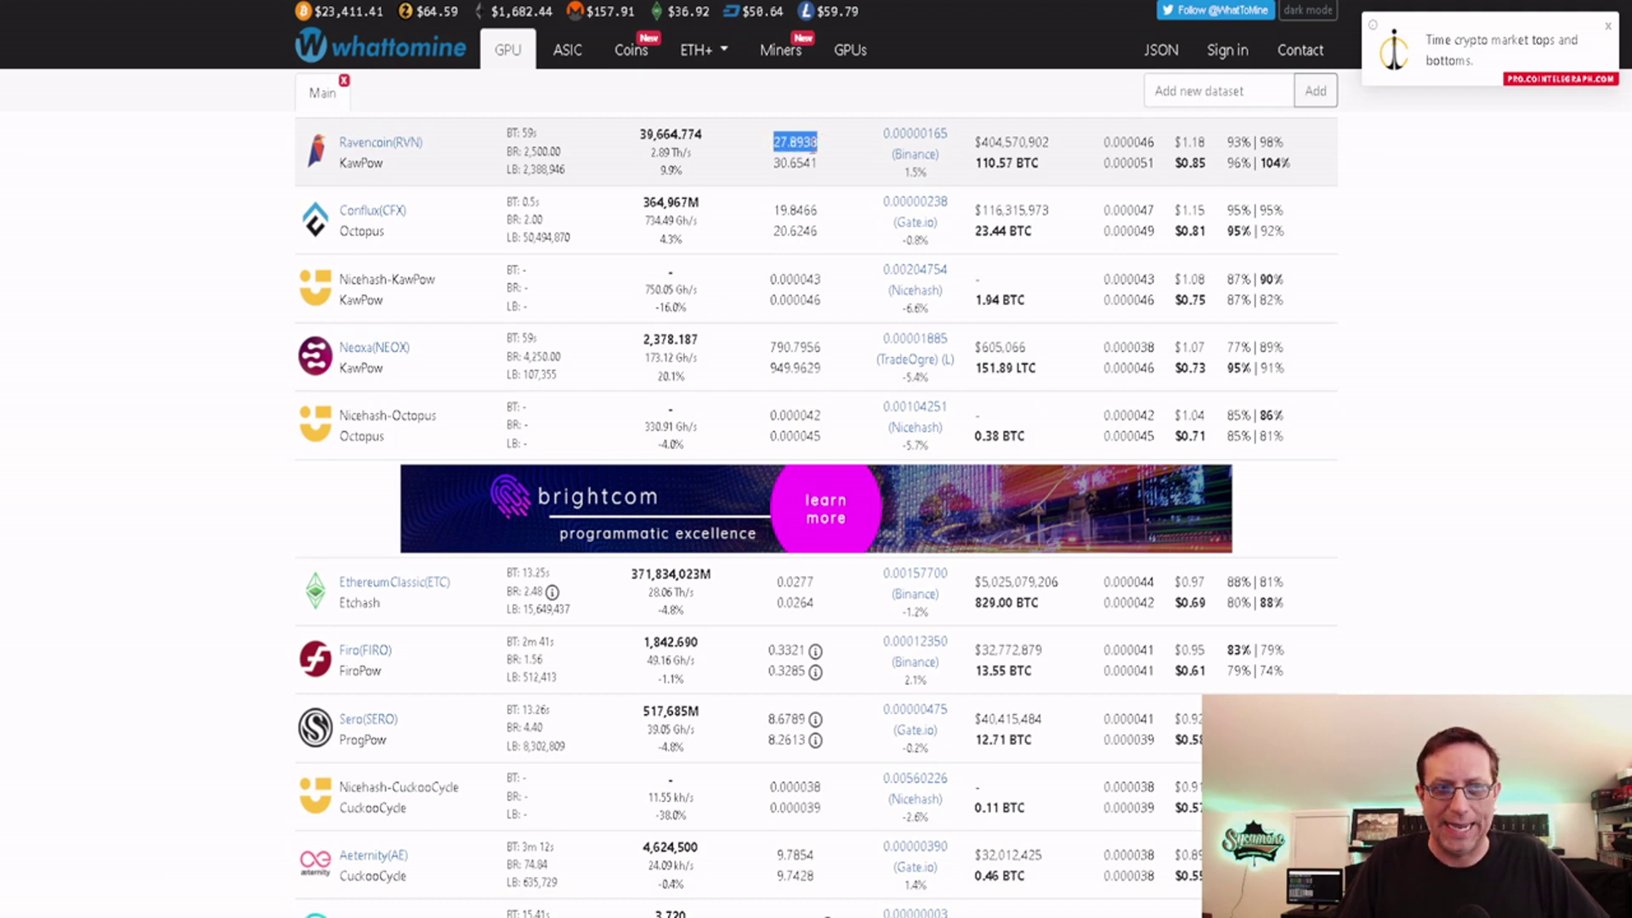
{"action": "left_click", "coordinate": [814, 143]}
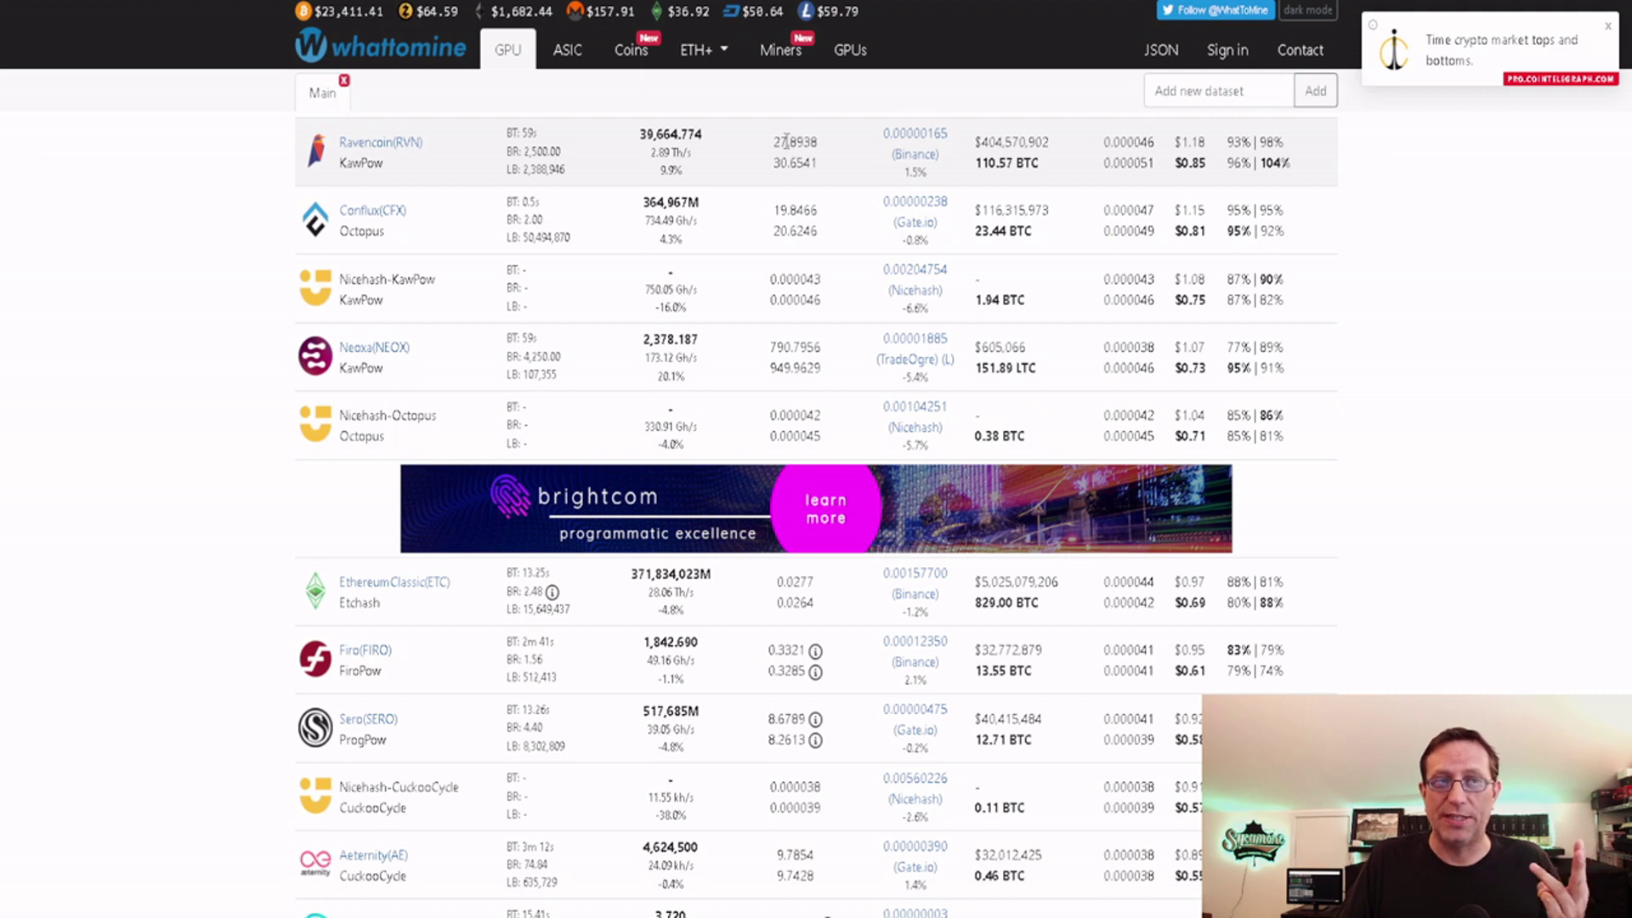
{"action": "left_click_drag", "start_coordinate": [775, 140], "coordinate": [813, 147]}
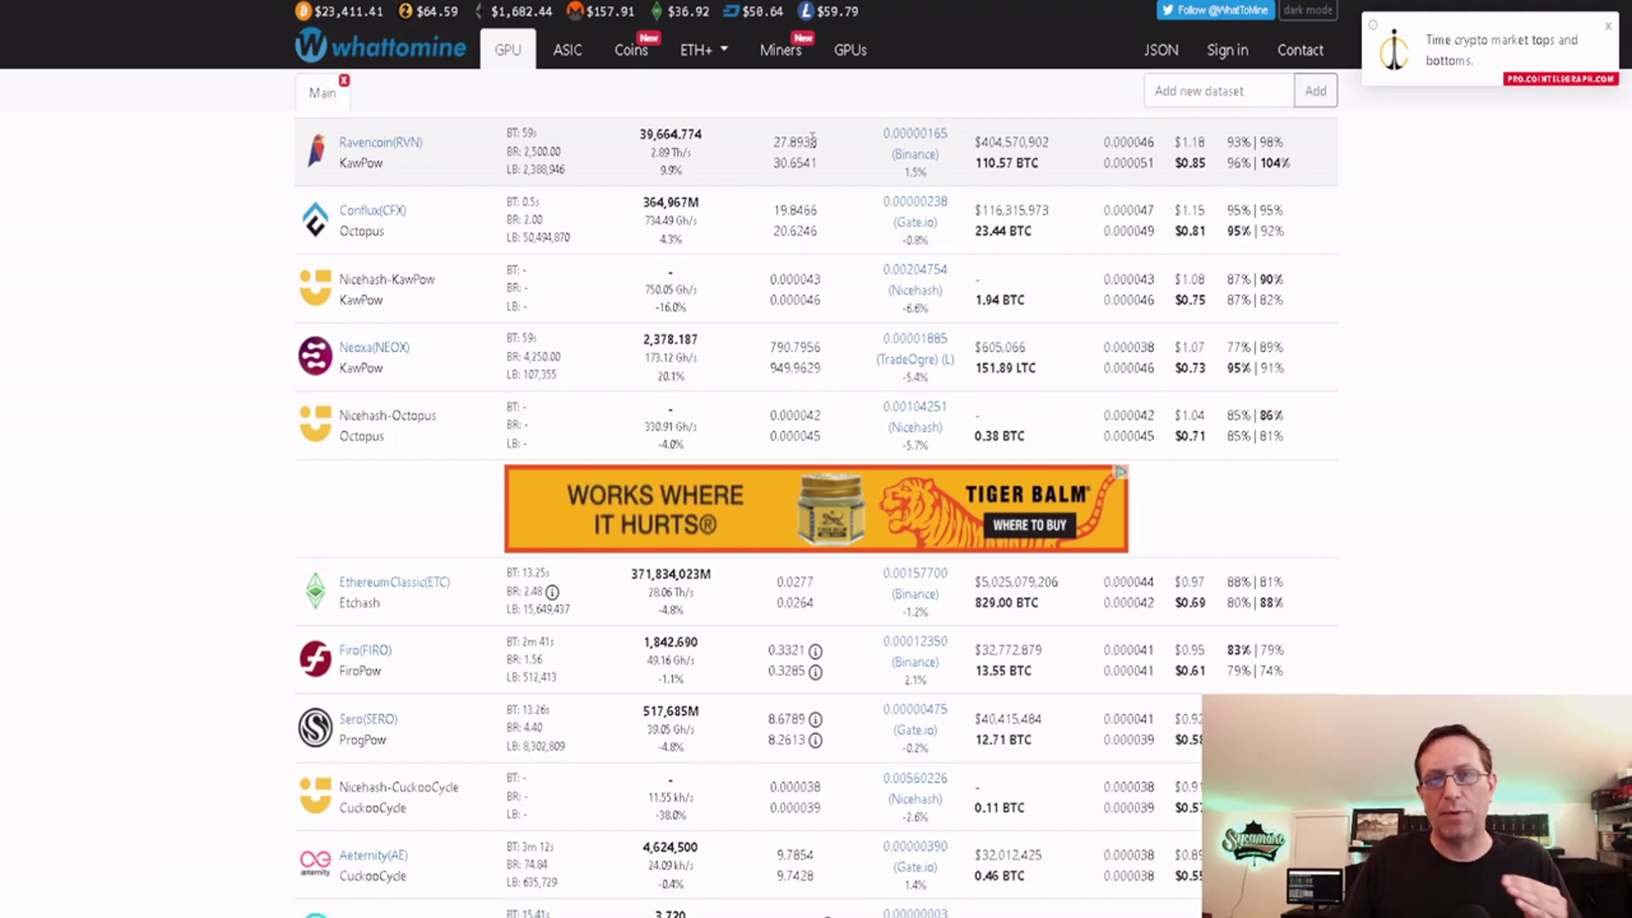
{"action": "left_click_drag", "start_coordinate": [774, 143], "coordinate": [819, 141]}
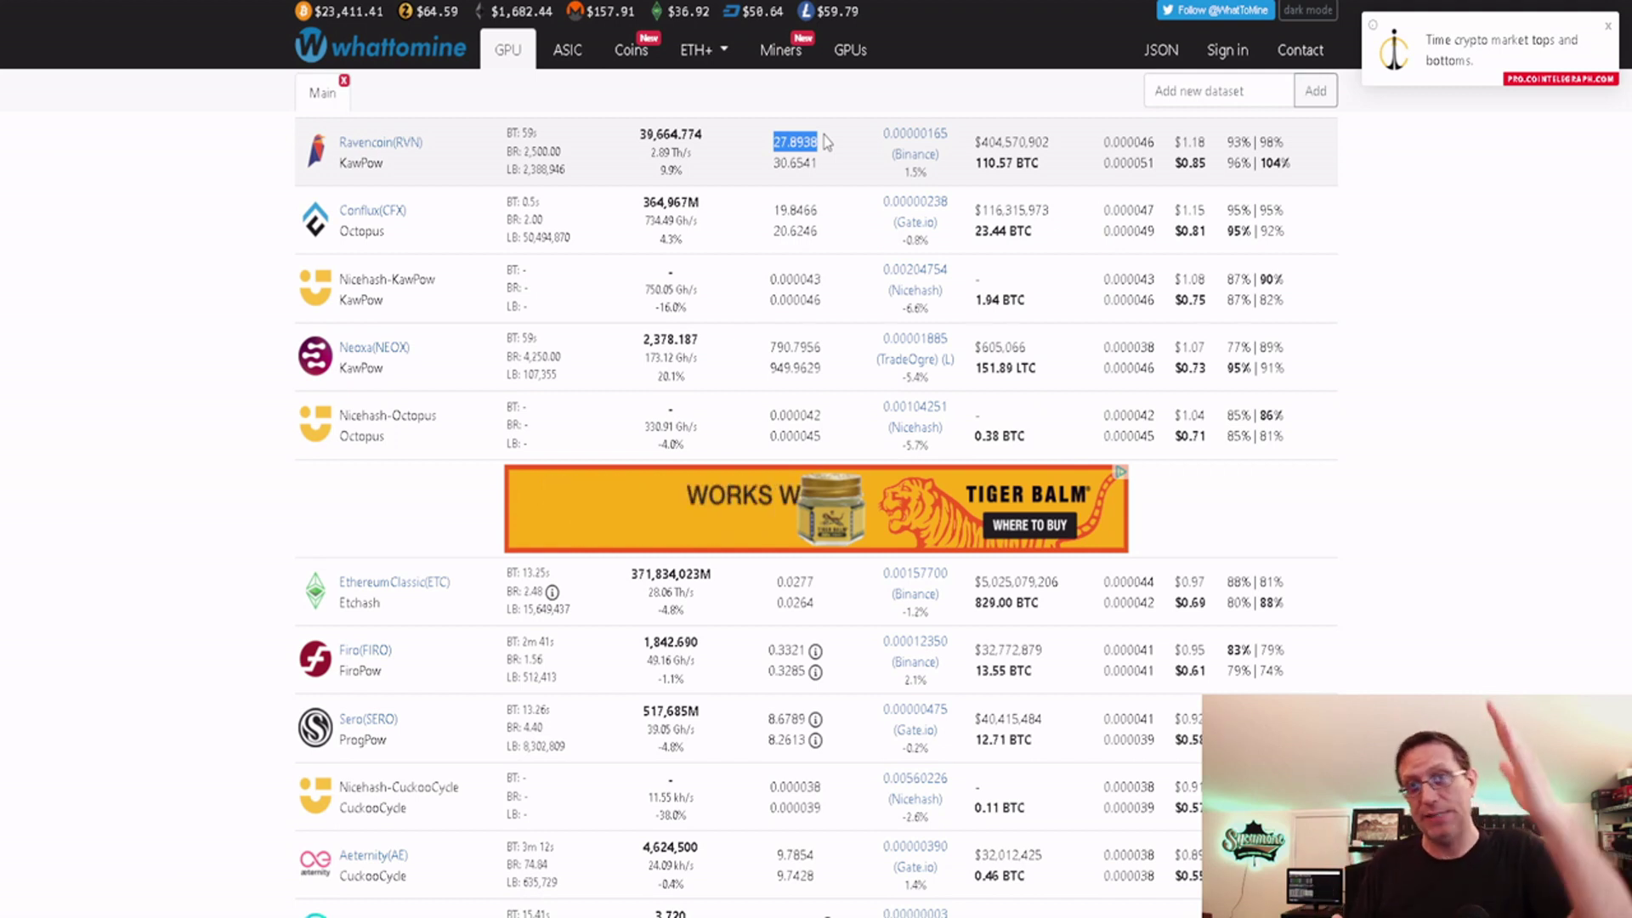
{"action": "left_click", "coordinate": [807, 140]}
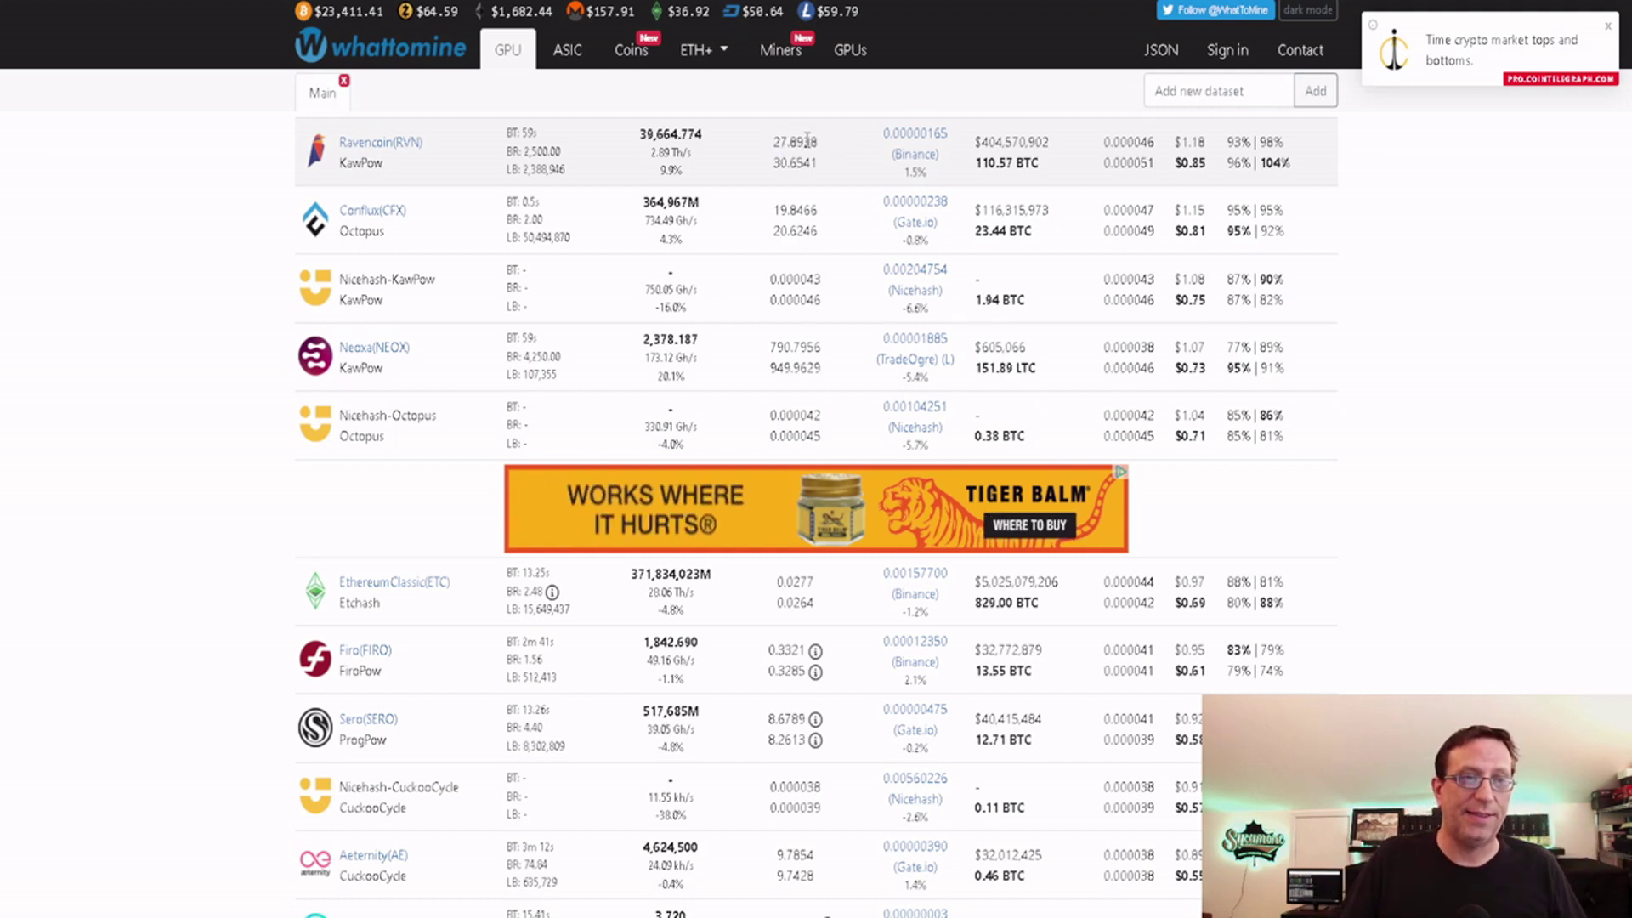
{"action": "scroll", "coordinate": [806, 140], "scroll_direction": "up", "scroll_amount": 2}
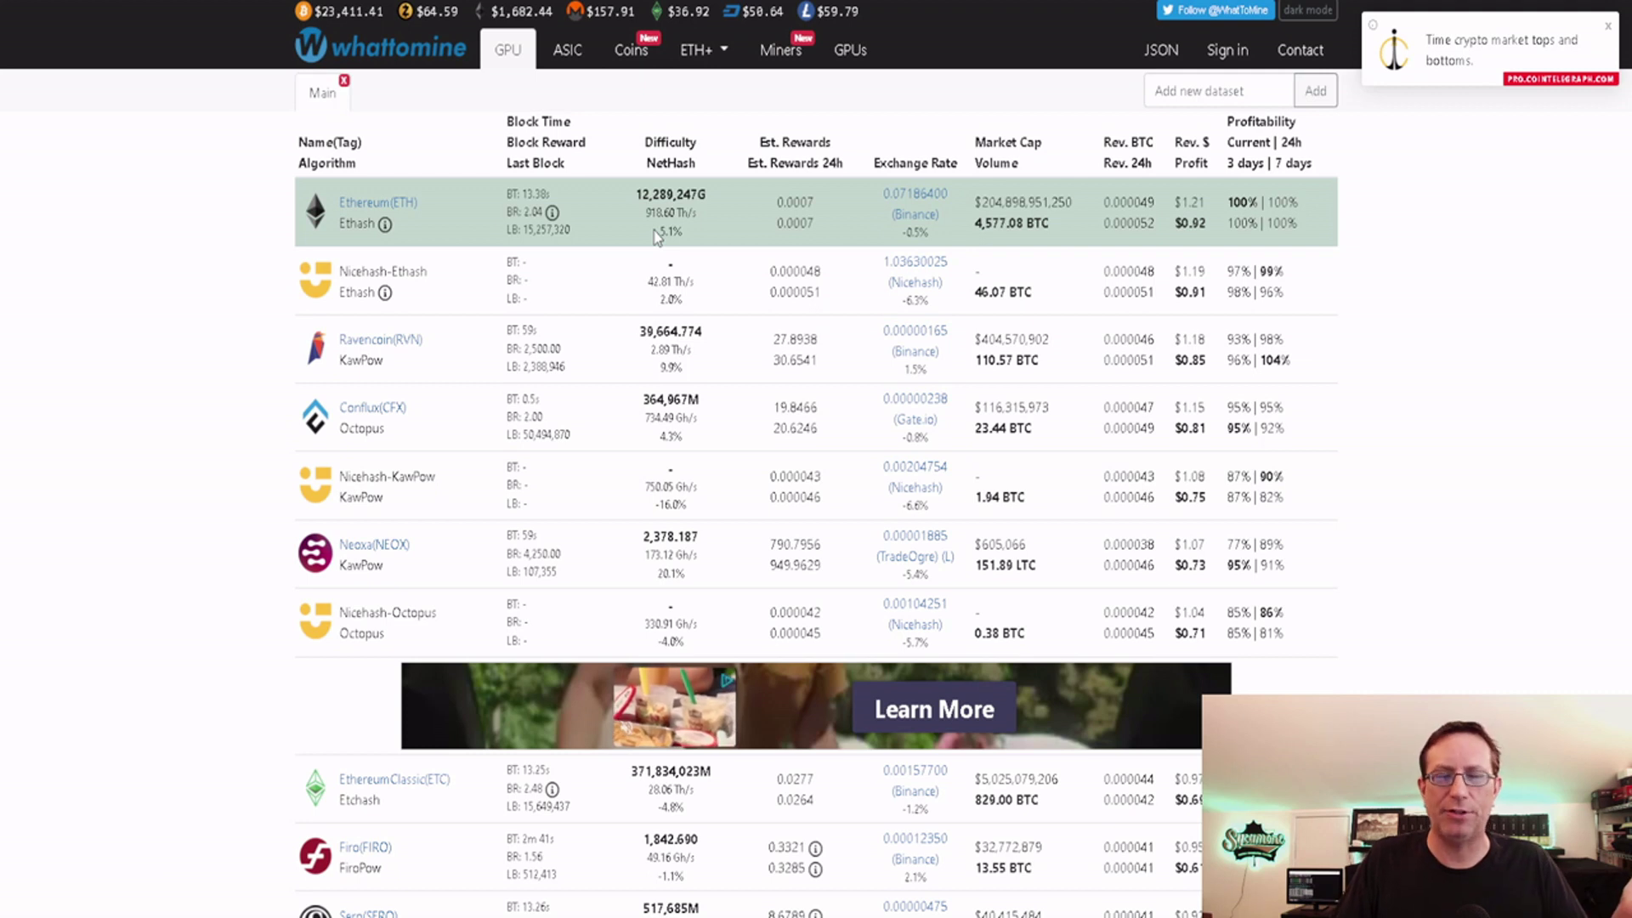
{"action": "scroll", "coordinate": [655, 235], "scroll_direction": "down", "scroll_amount": 2}
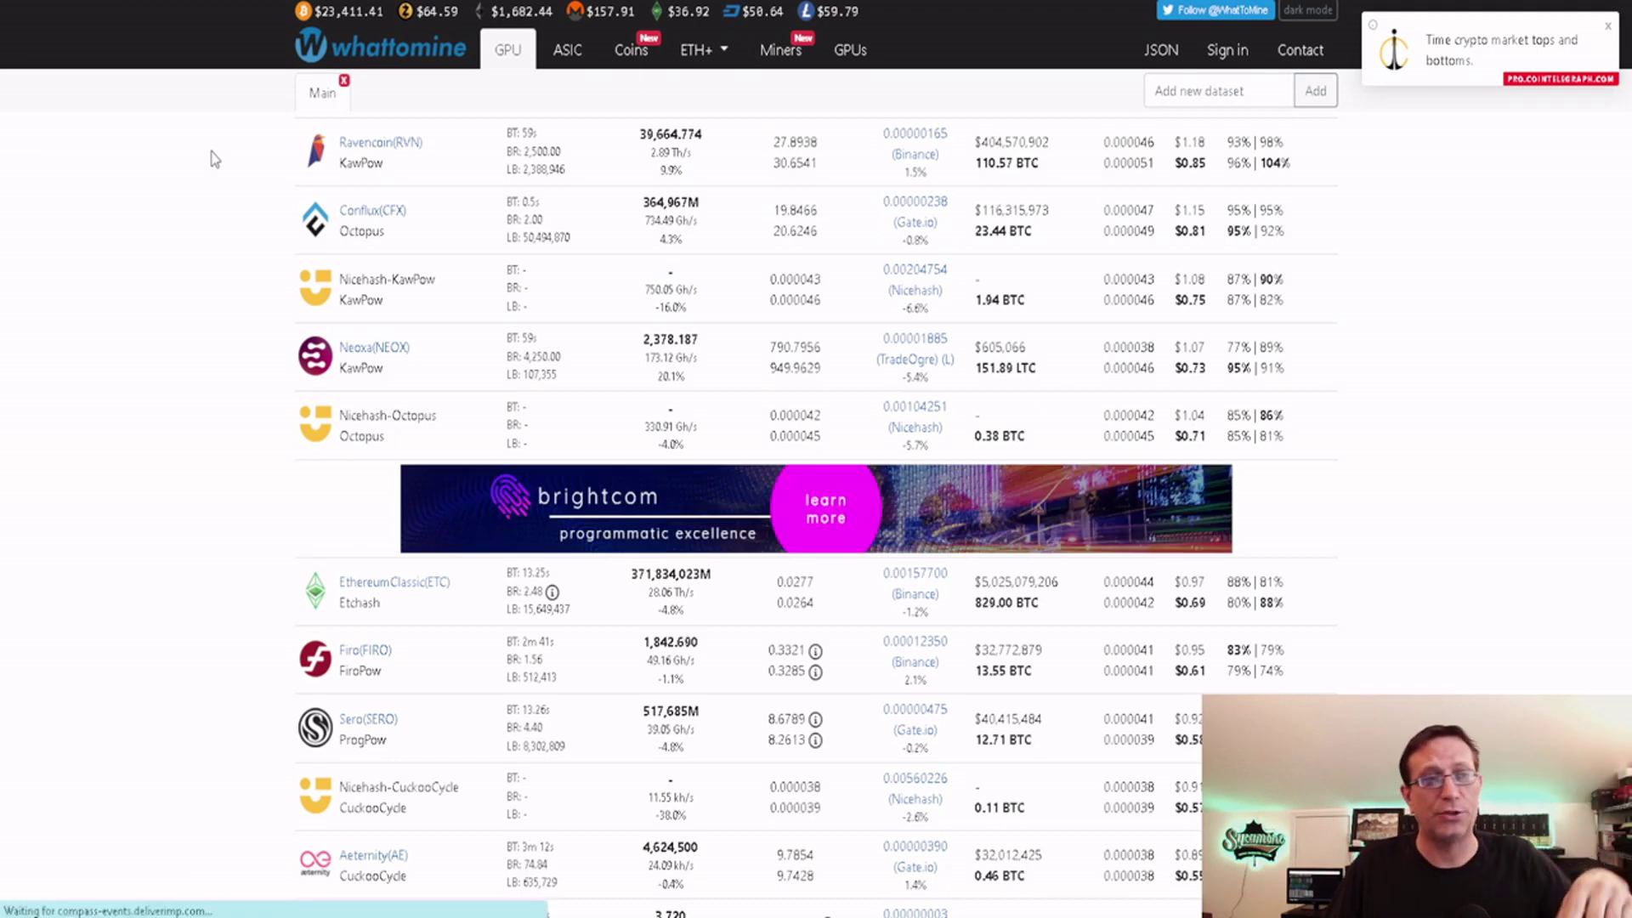
Switch to MiningPoolStats, search its coins for "rav" and open the Ravencoin pool list
{"action": "left_click", "coordinate": [364, 31]}
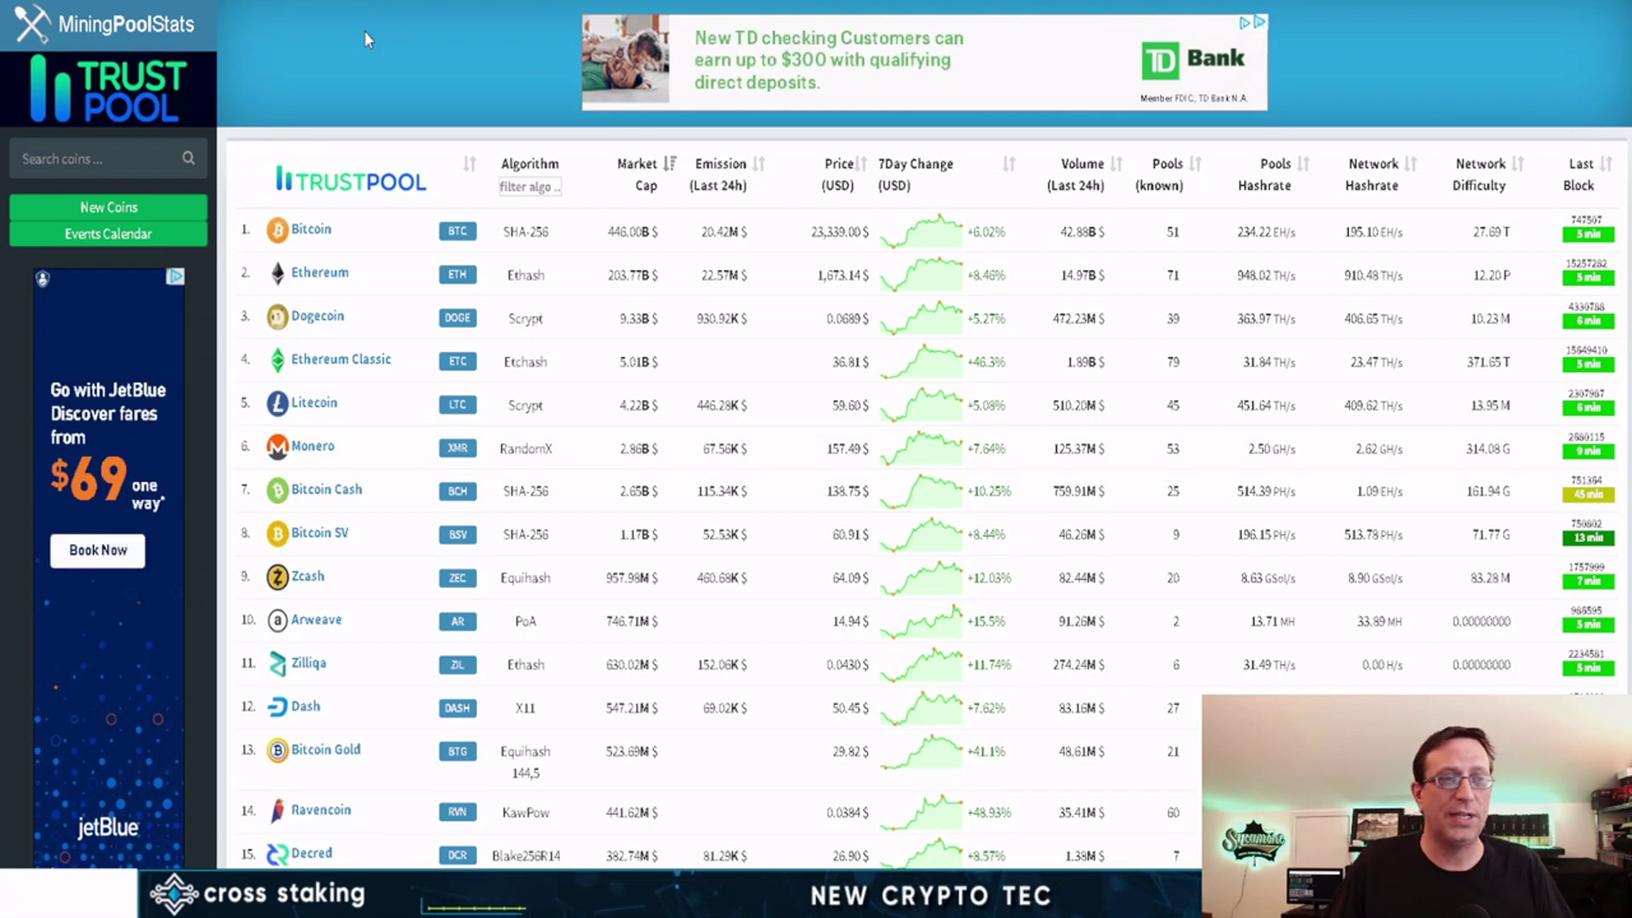
{"action": "left_click", "coordinate": [117, 159]}
{"action": "type", "text": "rav"}
{"action": "left_click", "coordinate": [130, 274]}
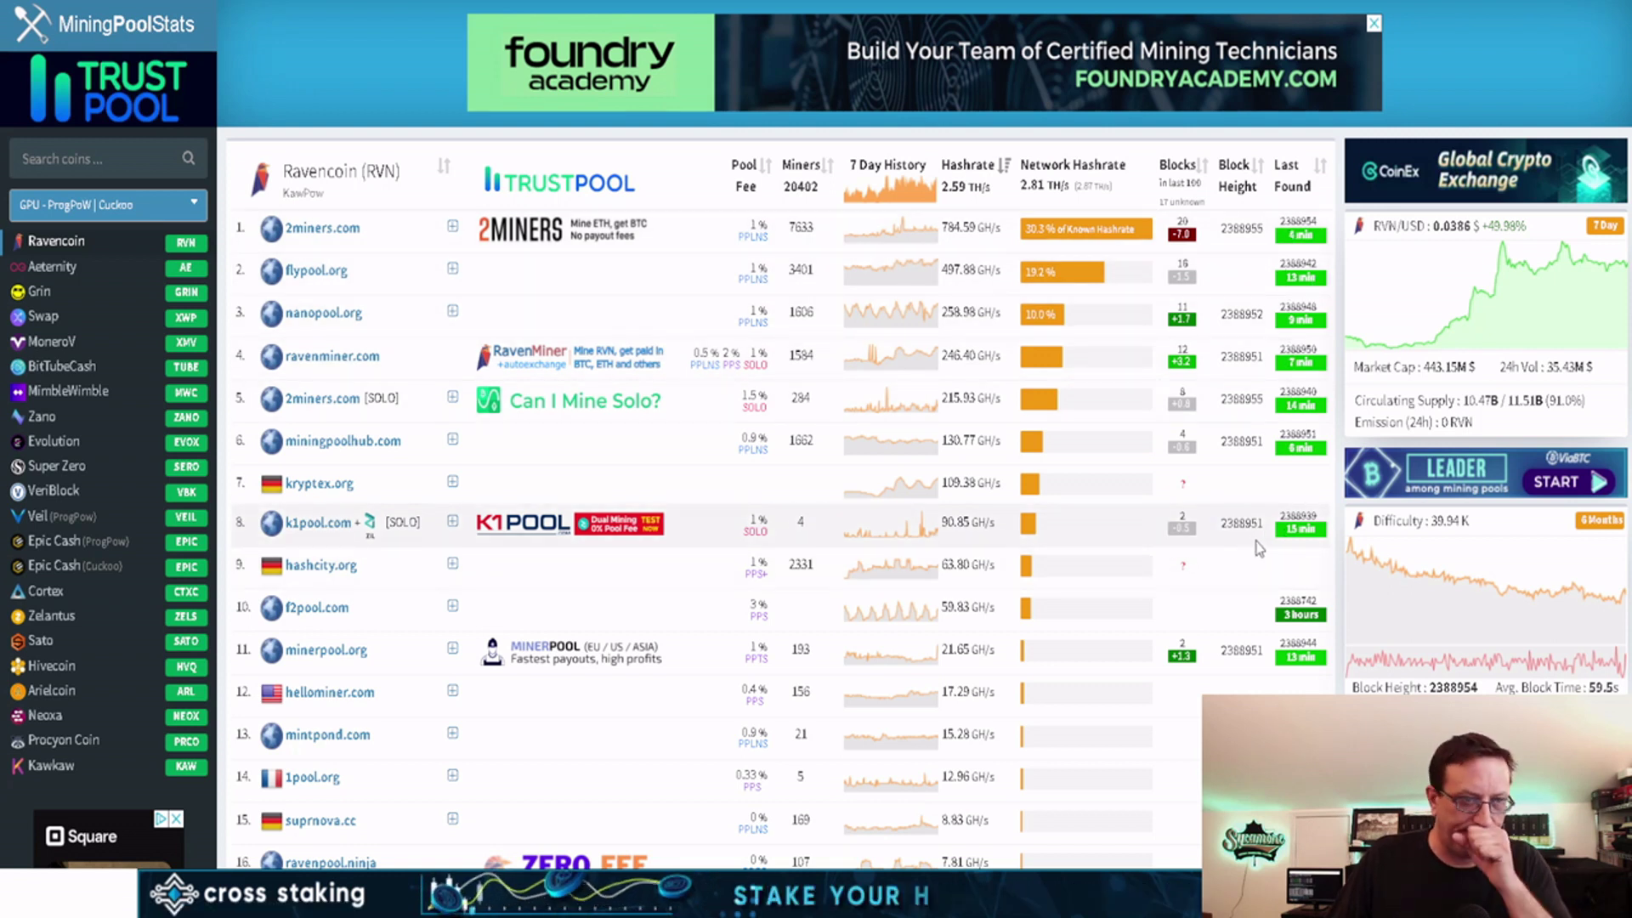
Examine the Ravencoin pool list from the largest to the smallest pools, comparing fees, miners, hashrate and last block found
{"action": "scroll", "coordinate": [1258, 553], "scroll_direction": "down", "scroll_amount": 2}
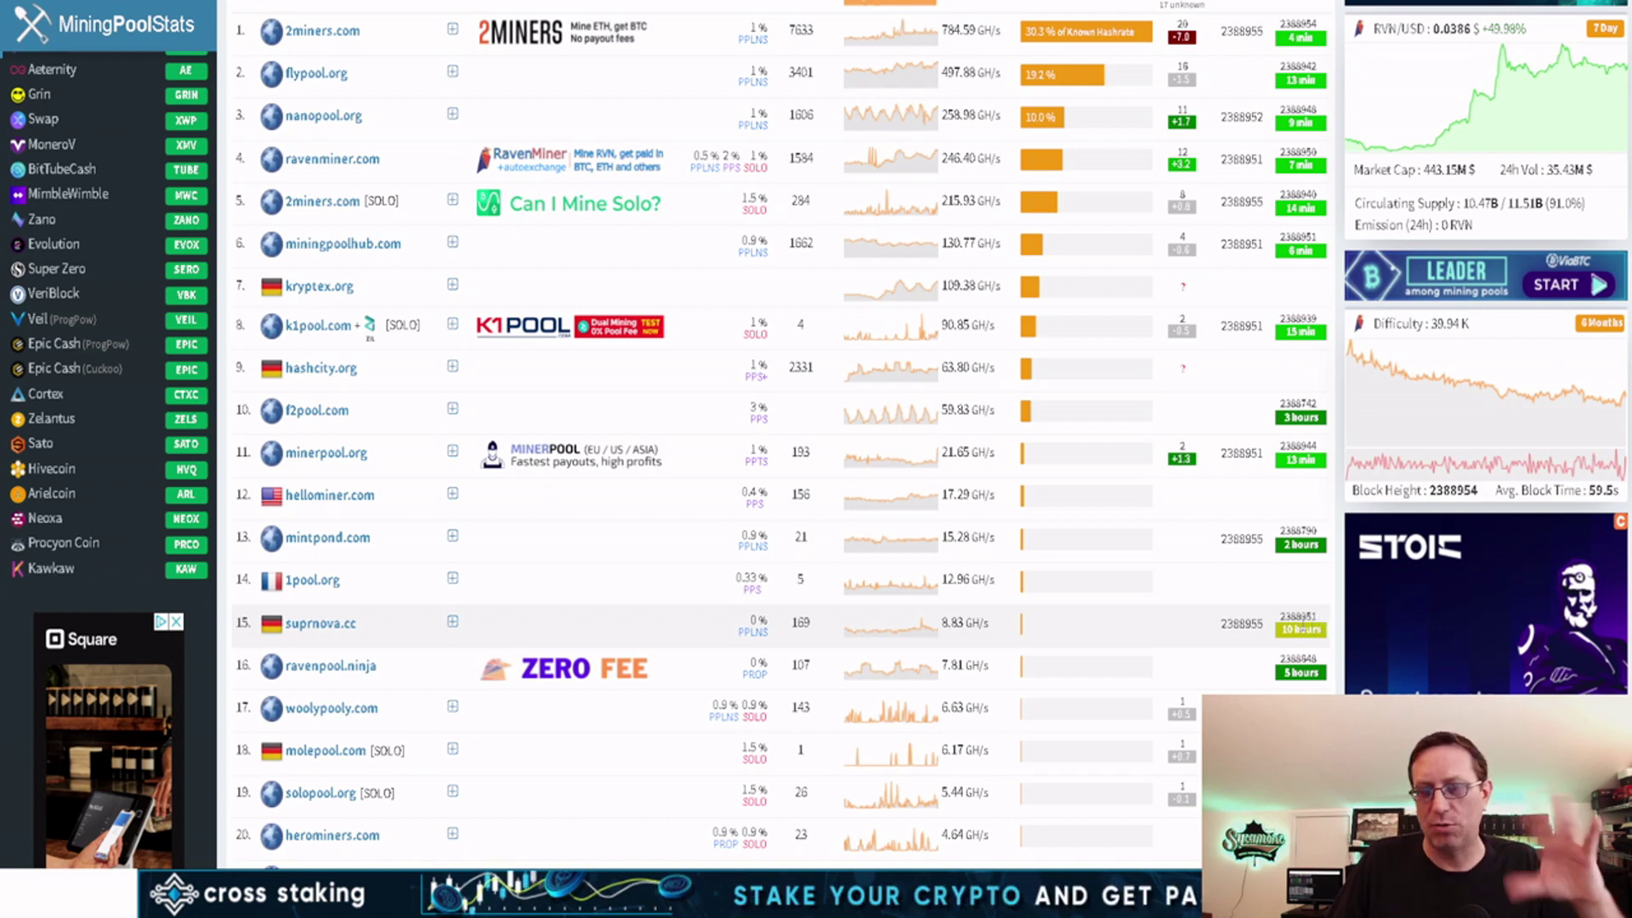
{"action": "scroll", "coordinate": [1239, 619], "scroll_direction": "up", "scroll_amount": 3}
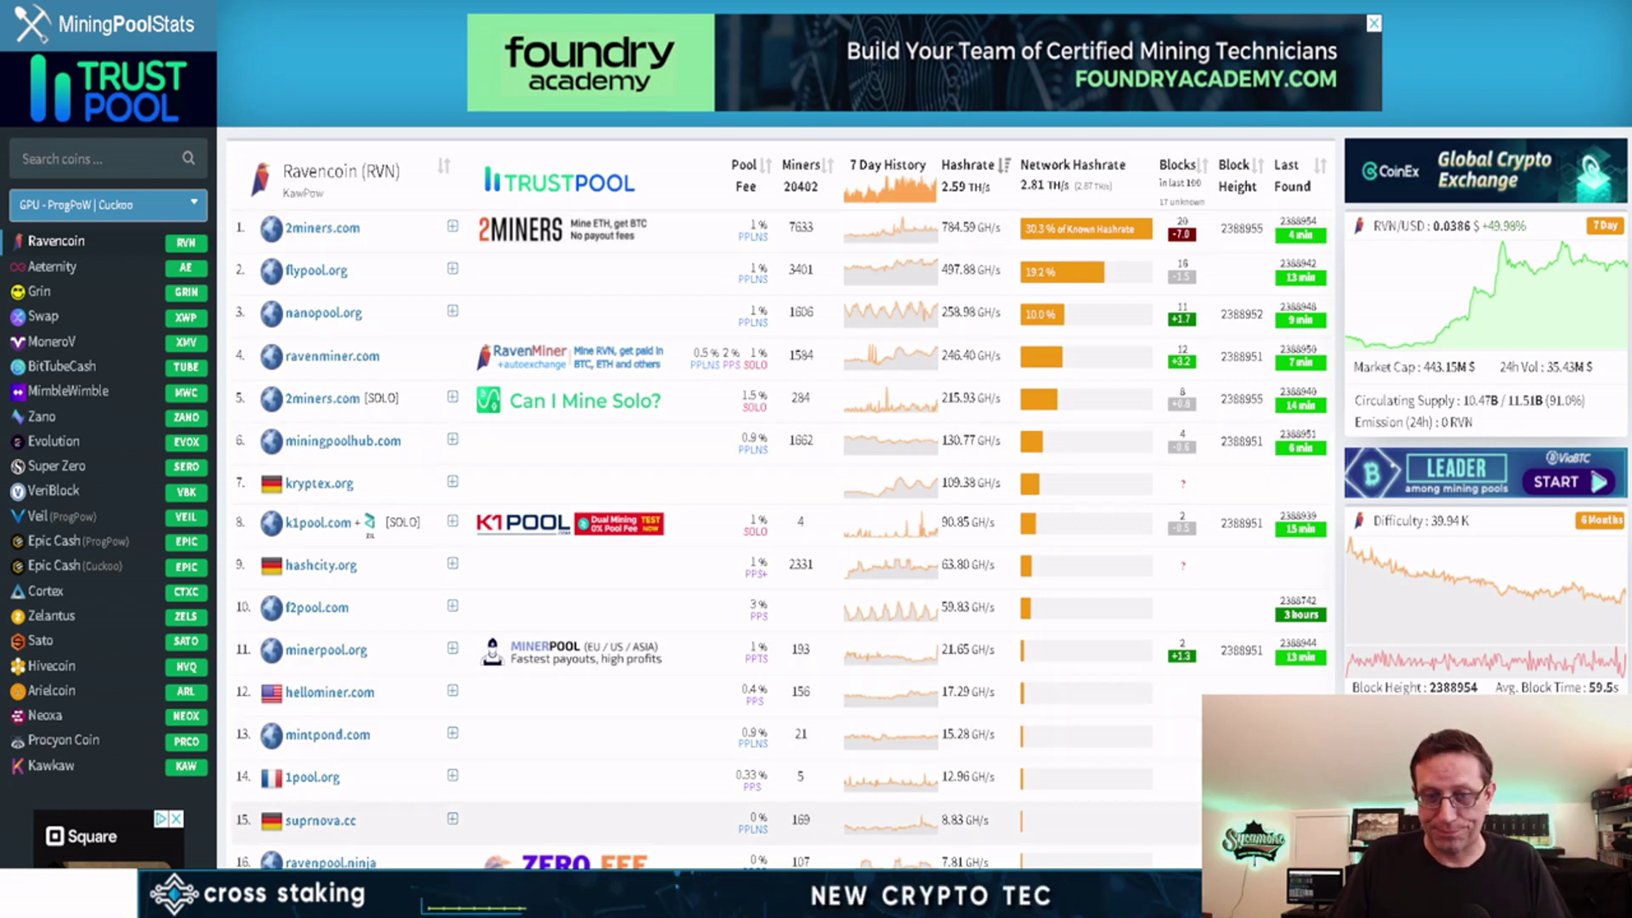
{"action": "scroll", "coordinate": [1161, 605], "scroll_direction": "down", "scroll_amount": 5}
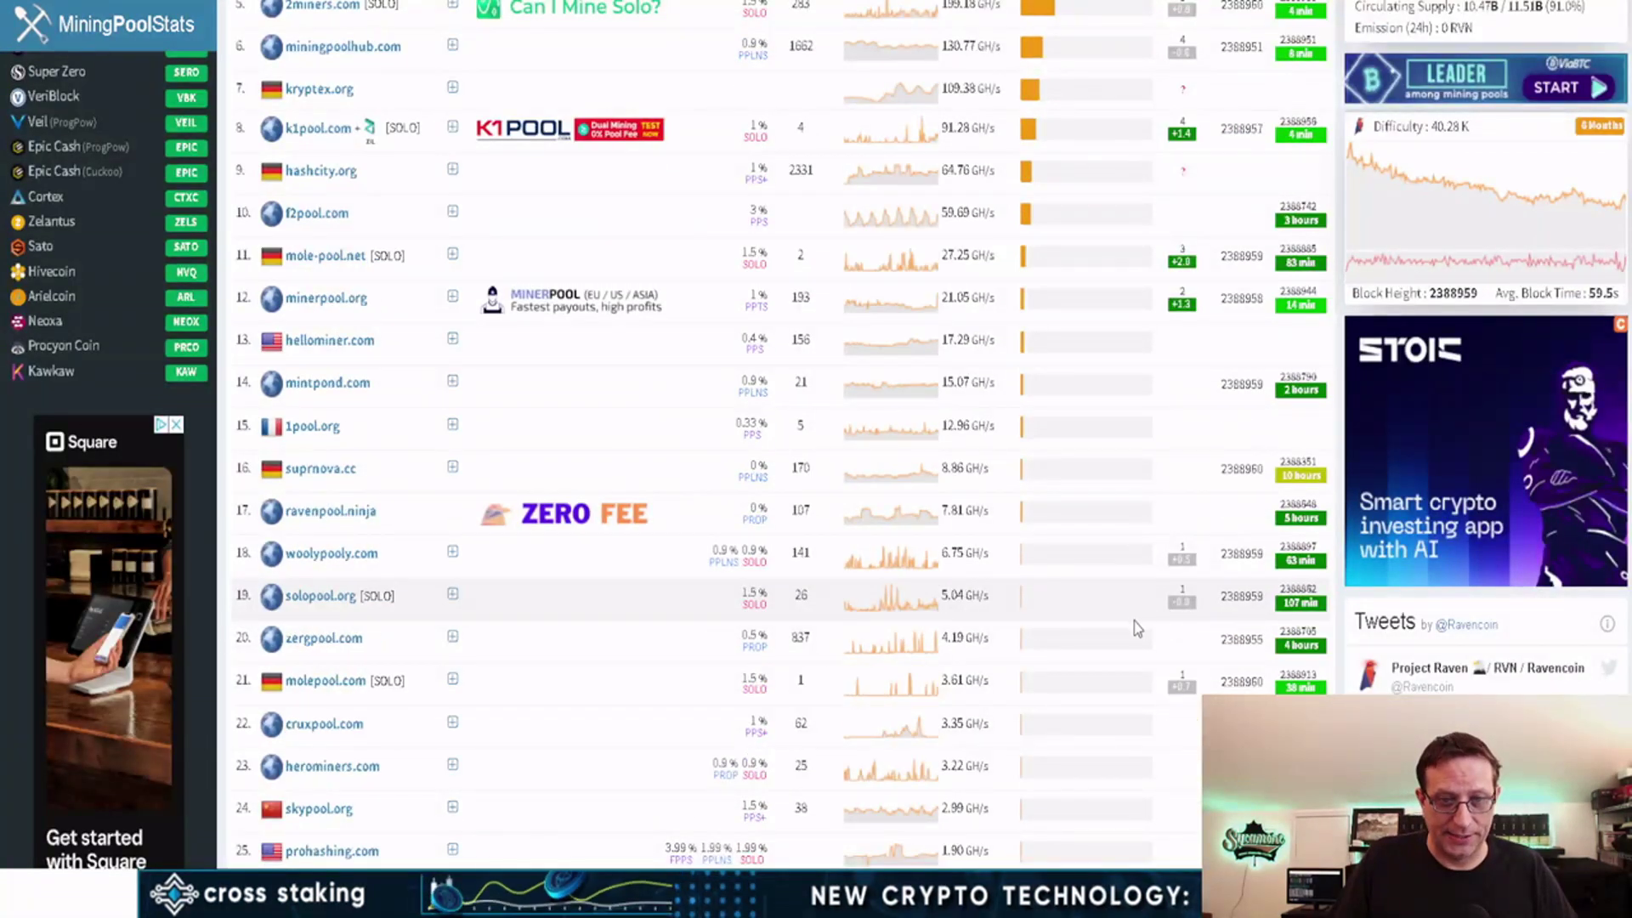
{"action": "scroll", "coordinate": [1114, 615], "scroll_direction": "down", "scroll_amount": 4}
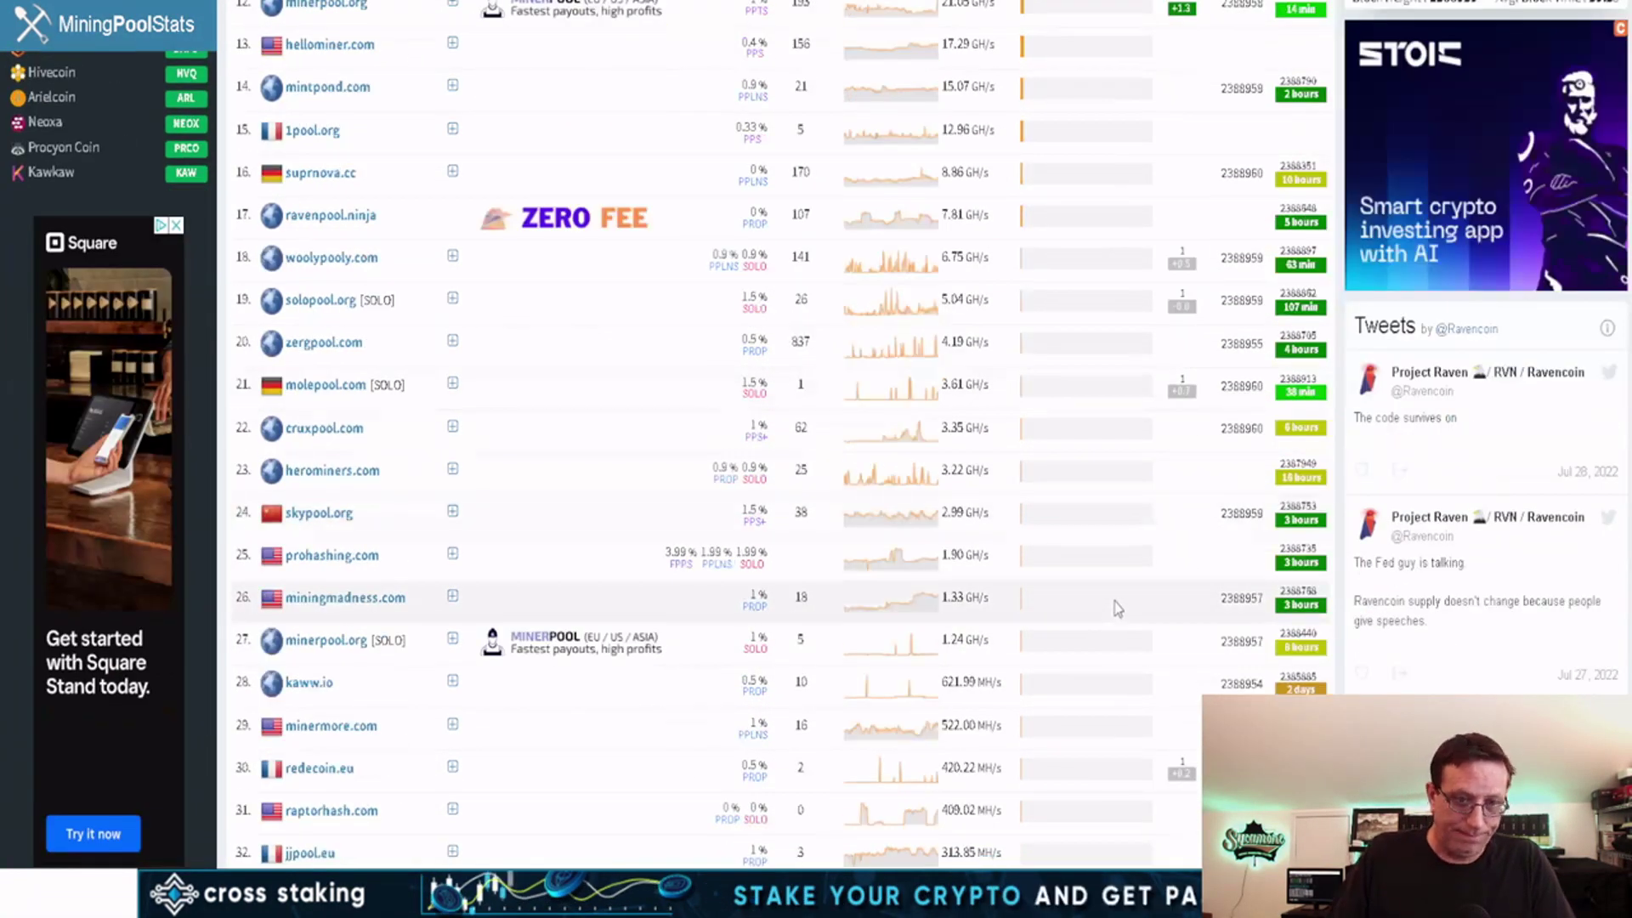
{"action": "scroll", "coordinate": [1116, 608], "scroll_direction": "down", "scroll_amount": 3}
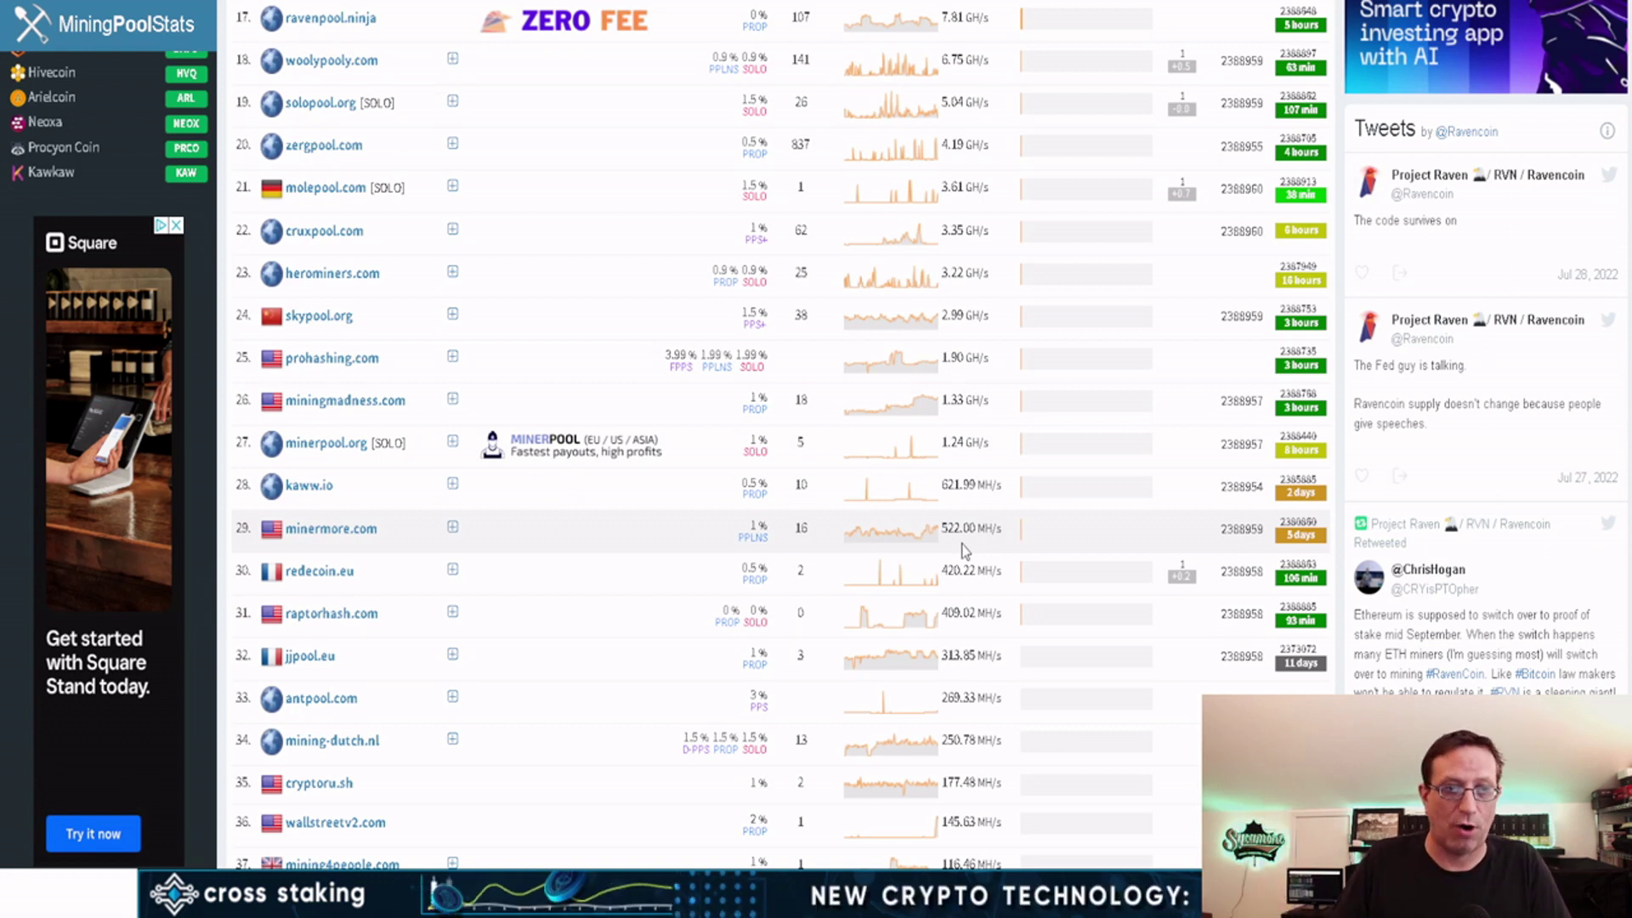
{"action": "mouse_move", "coordinate": [936, 543]}
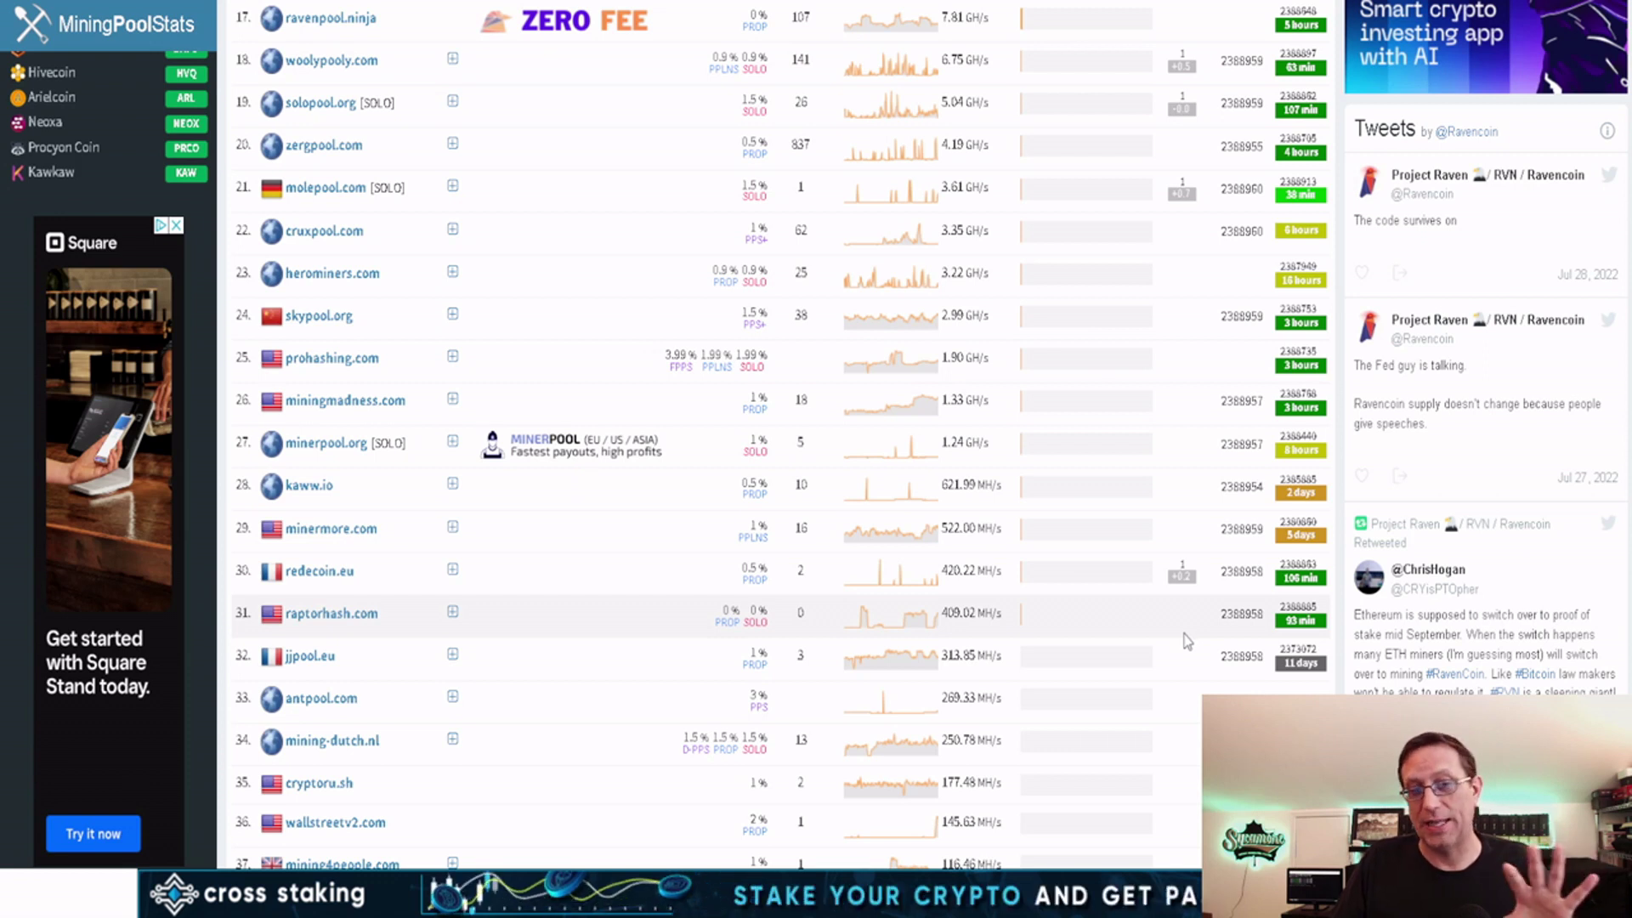
{"action": "scroll", "coordinate": [1164, 627], "scroll_direction": "up", "scroll_amount": 10}
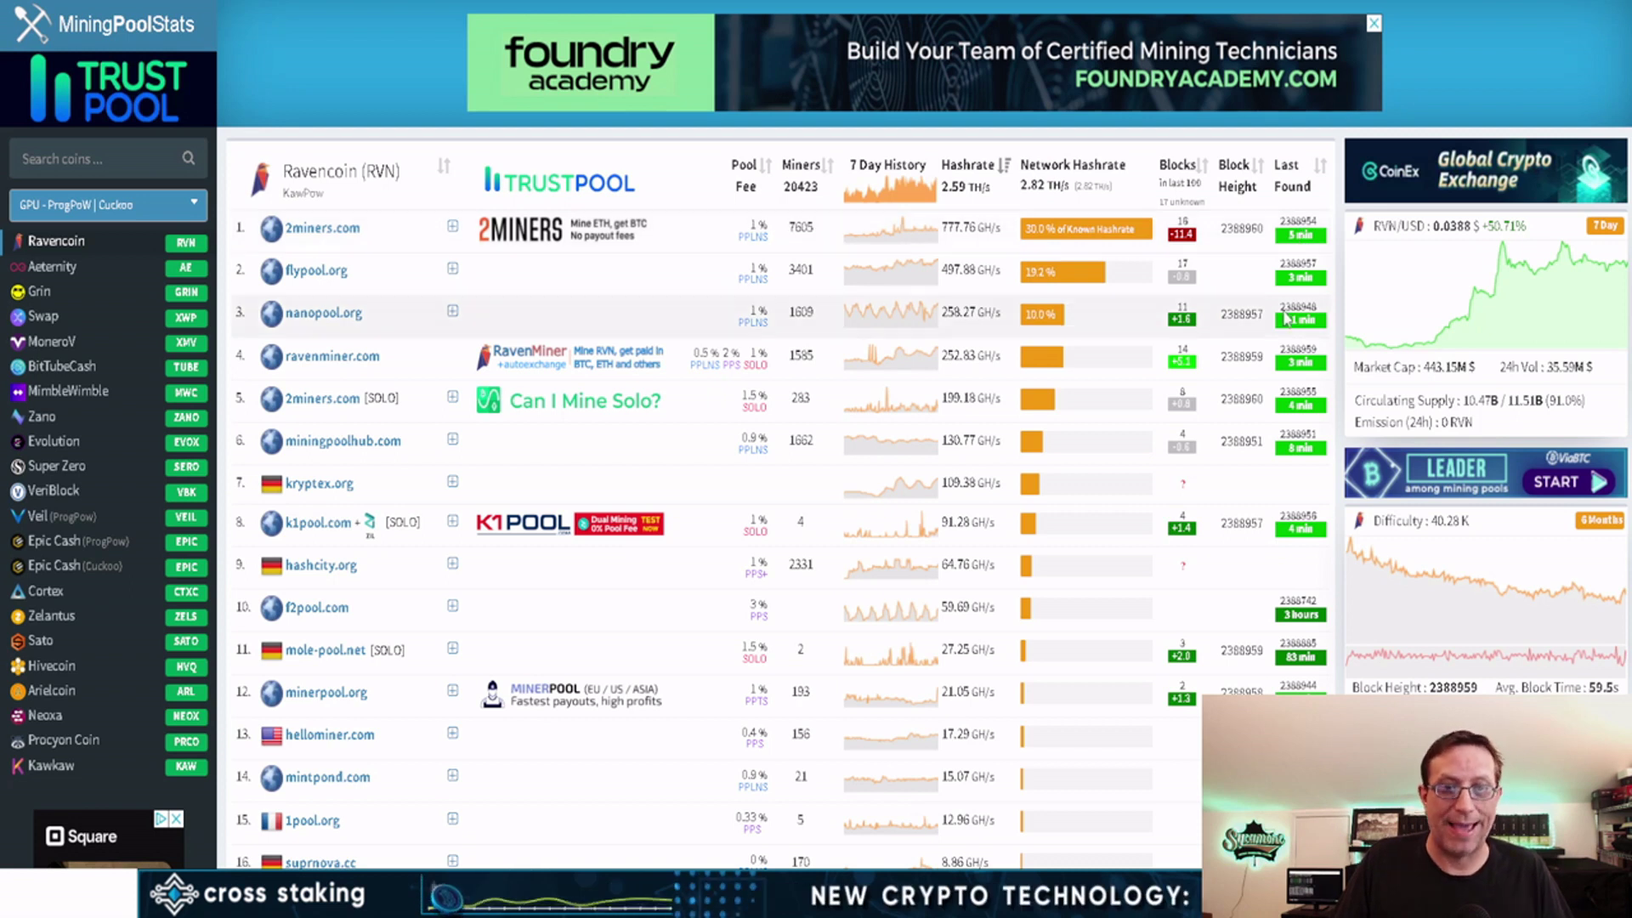
{"action": "scroll", "coordinate": [1139, 395], "scroll_direction": "down", "scroll_amount": 5}
{"action": "scroll", "coordinate": [1138, 395], "scroll_direction": "up", "scroll_amount": 5}
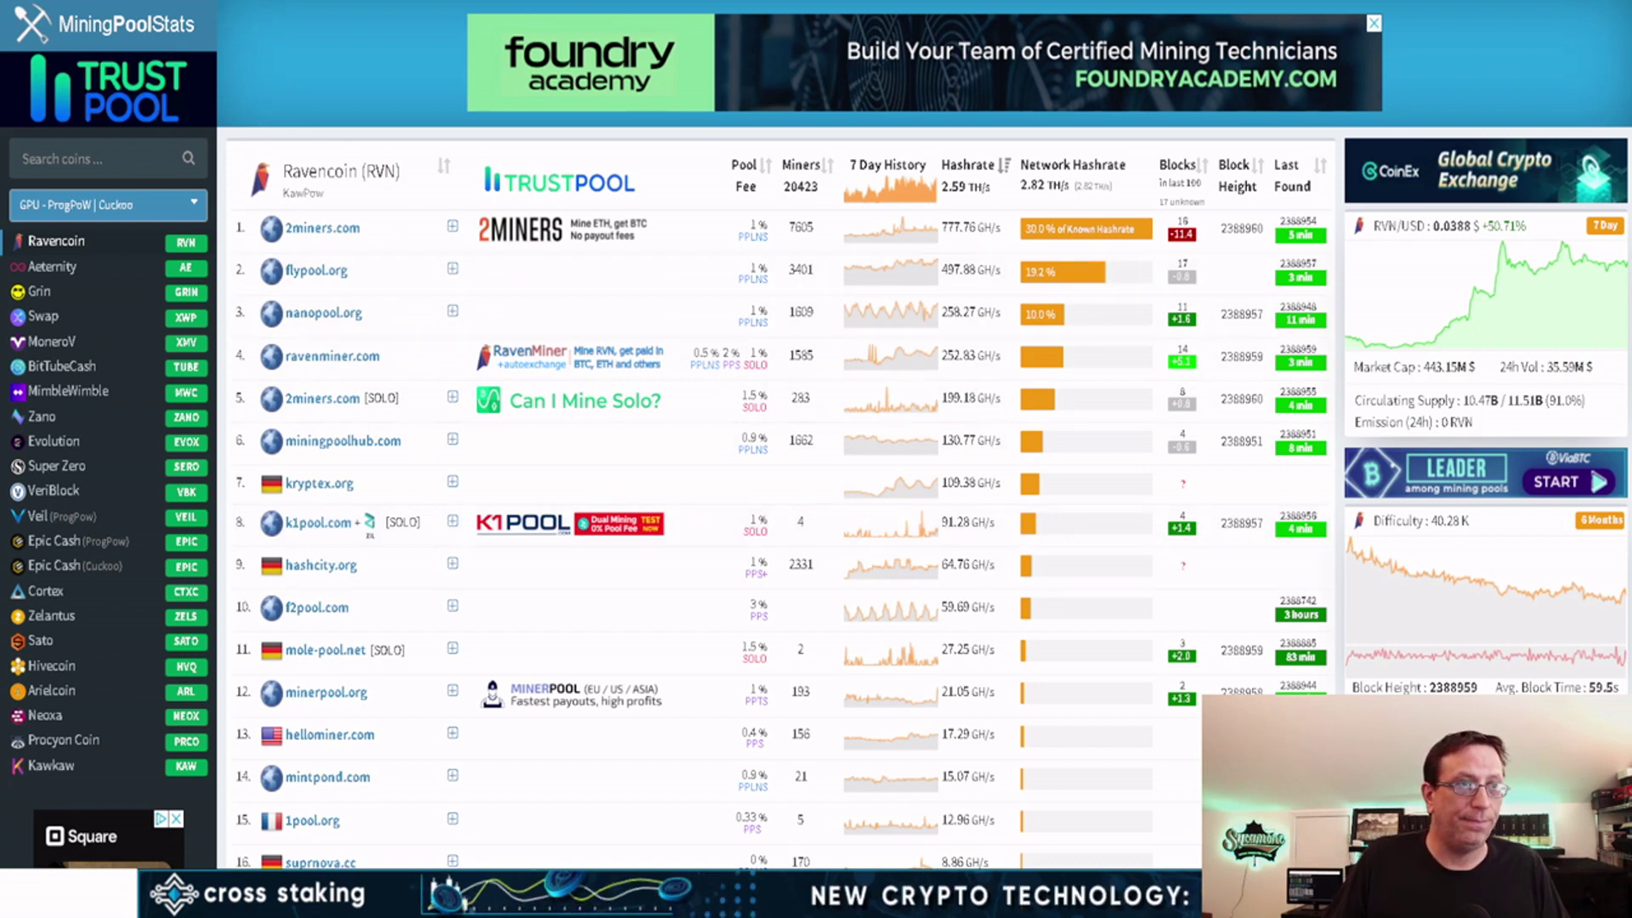
Switch to Mining Pools Profits and check the Zet pool's Ethereum mining website
{"action": "key", "text": "ctrl+Tab"}
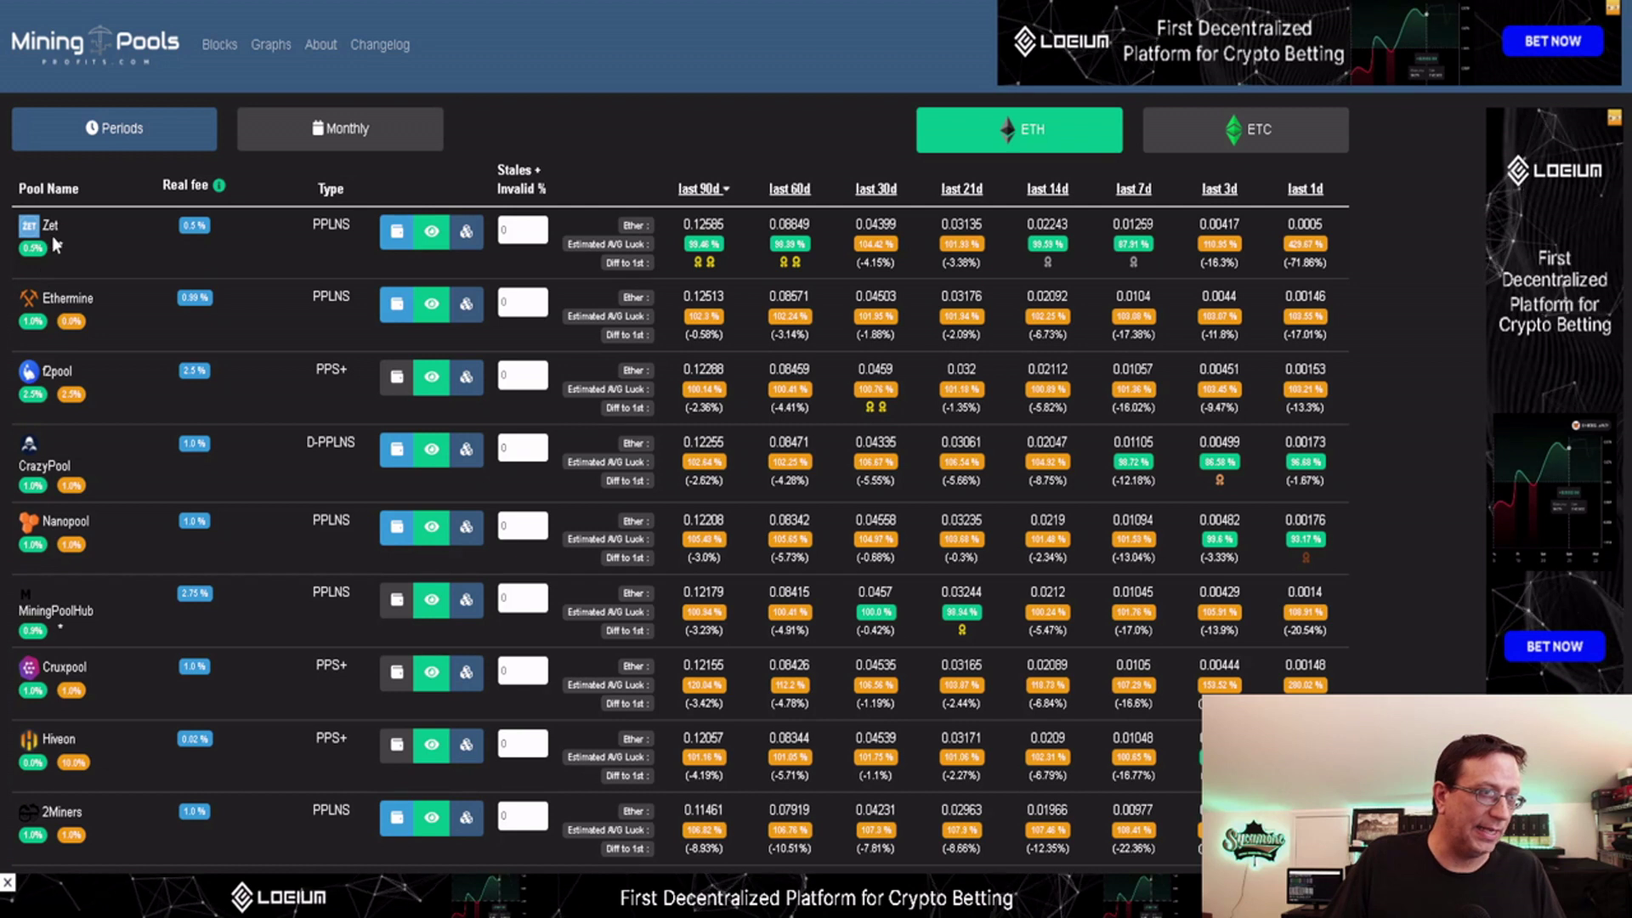
{"action": "left_click", "coordinate": [46, 229]}
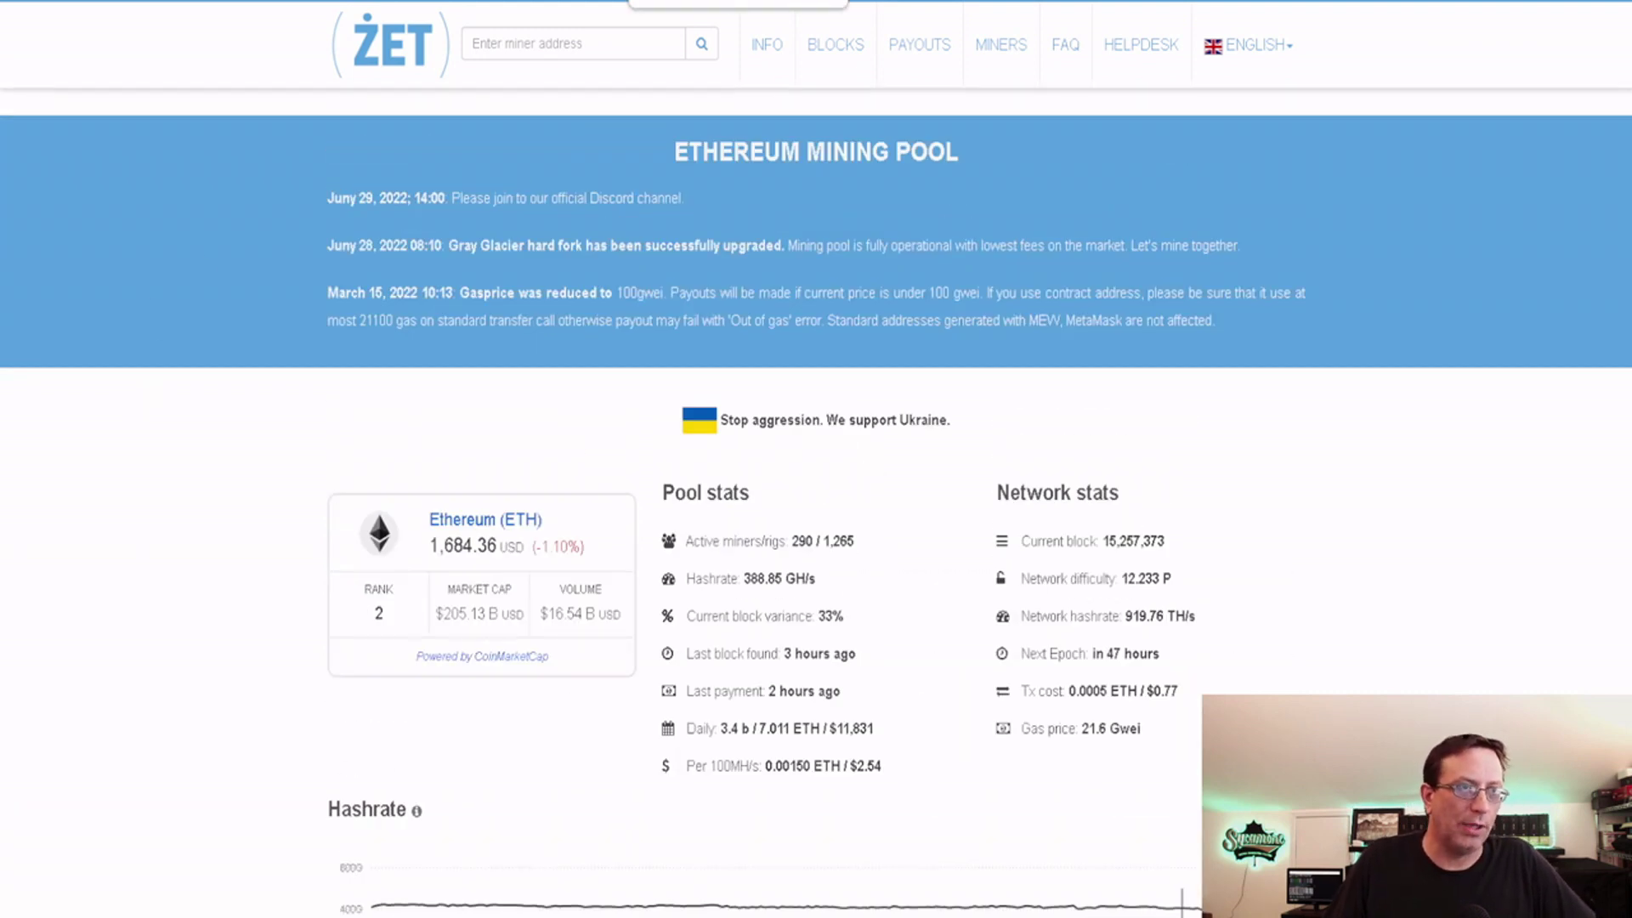
{"action": "left_click", "coordinate": [680, 0]}
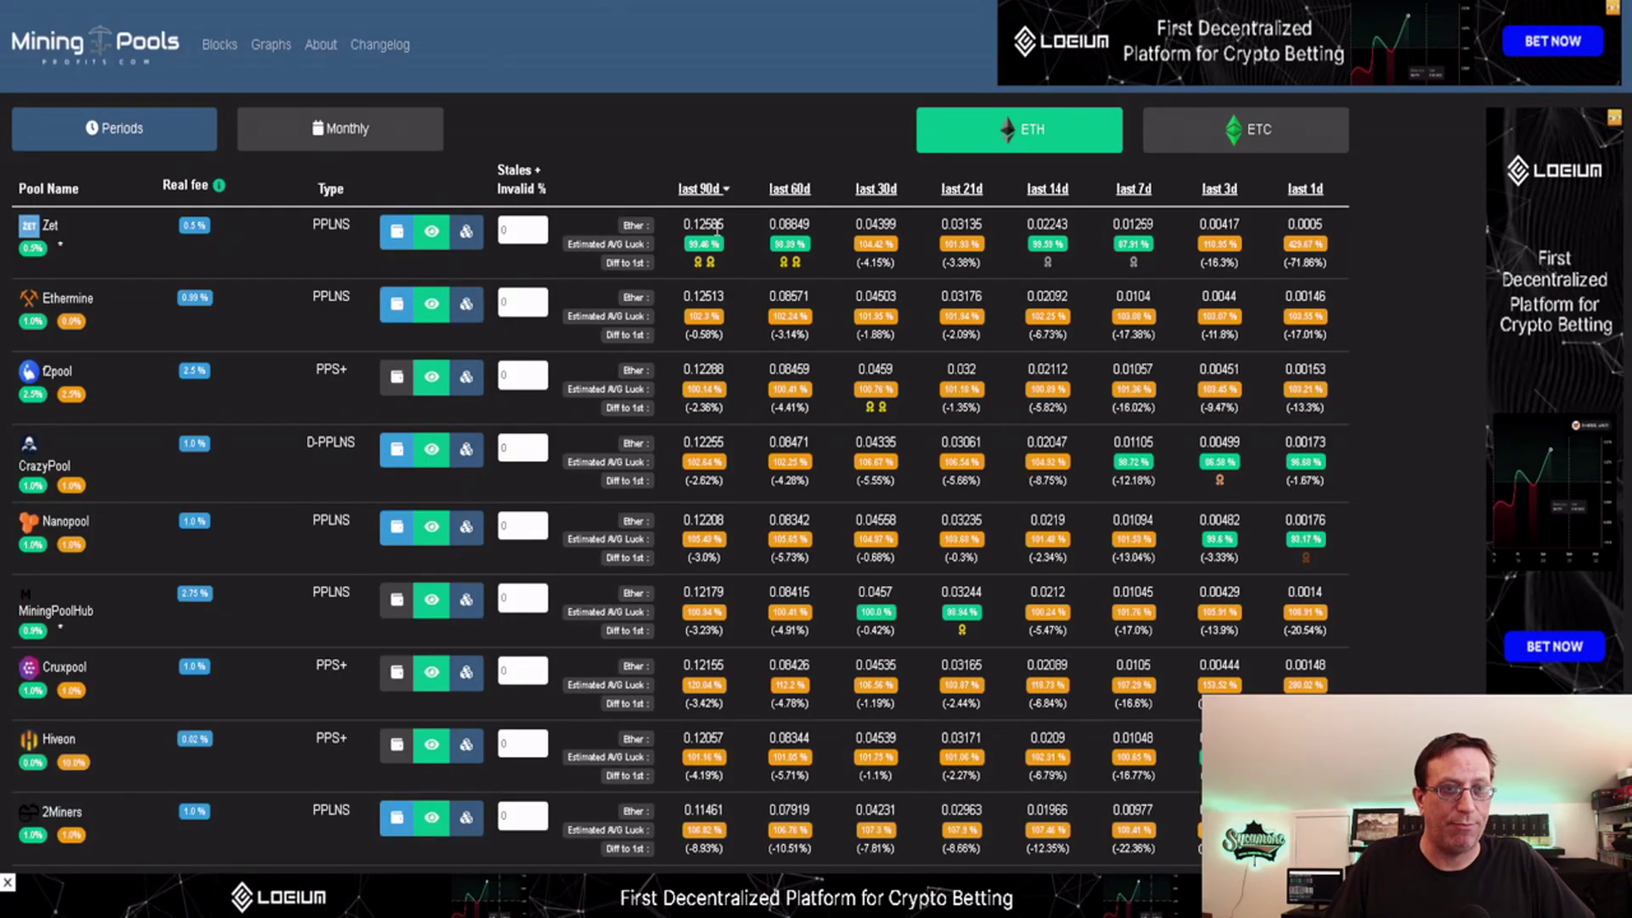
Rank the Ethereum pools by their results for the last 60 days and look through the whole list
{"action": "left_click", "coordinate": [787, 188]}
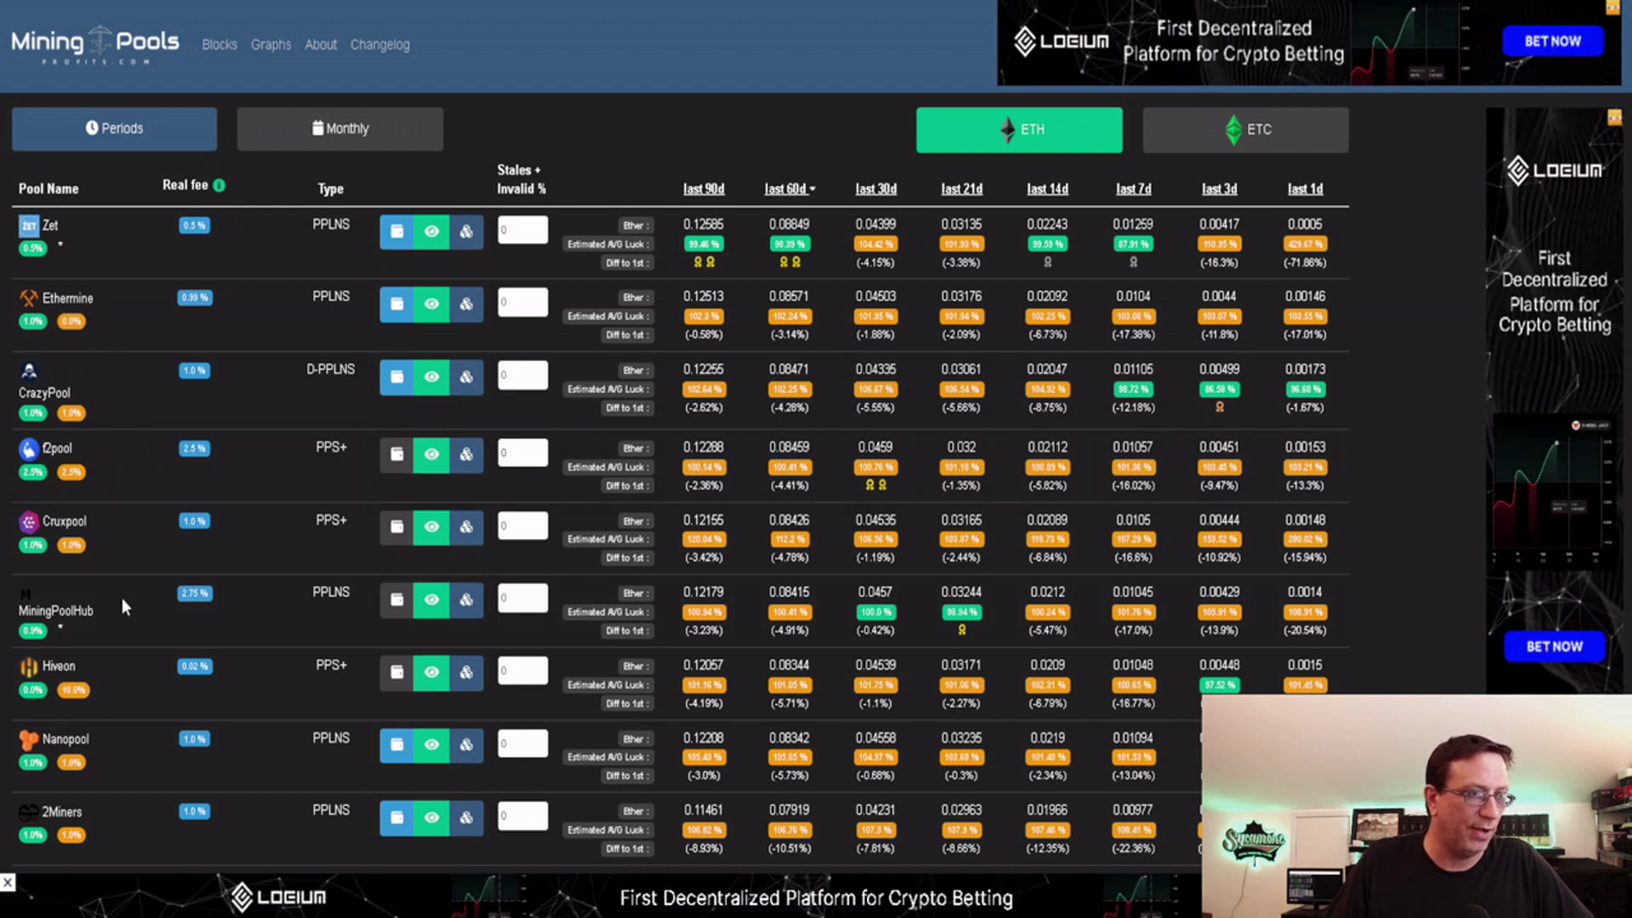
{"action": "scroll", "coordinate": [121, 595], "scroll_direction": "down", "scroll_amount": 1}
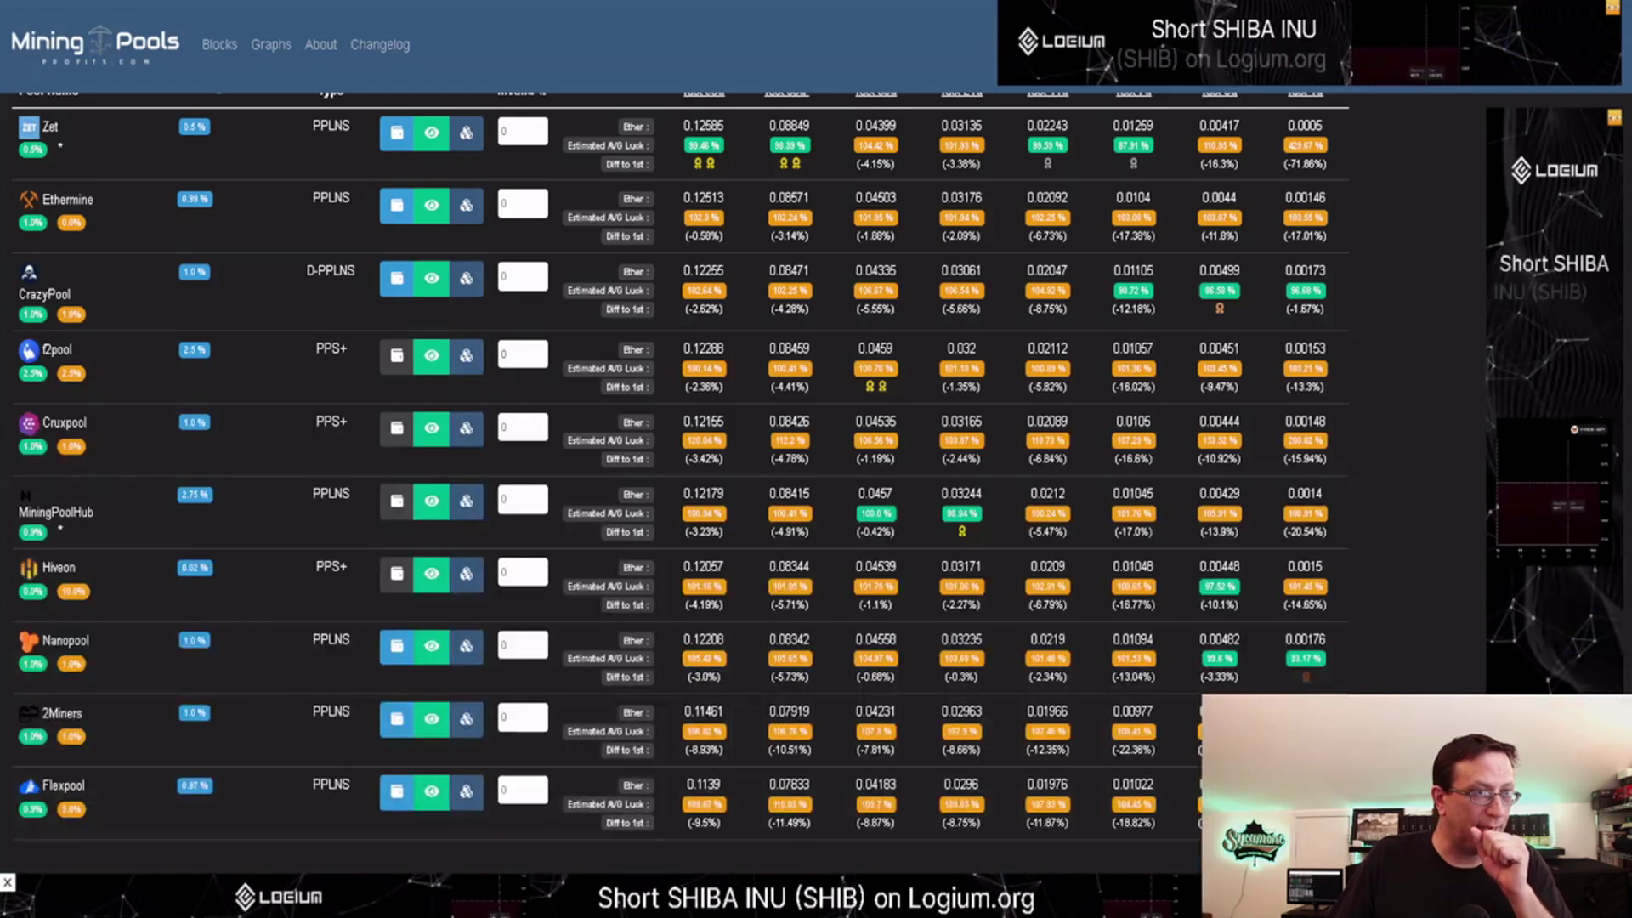
{"action": "scroll", "coordinate": [263, 523], "scroll_direction": "up", "scroll_amount": 1}
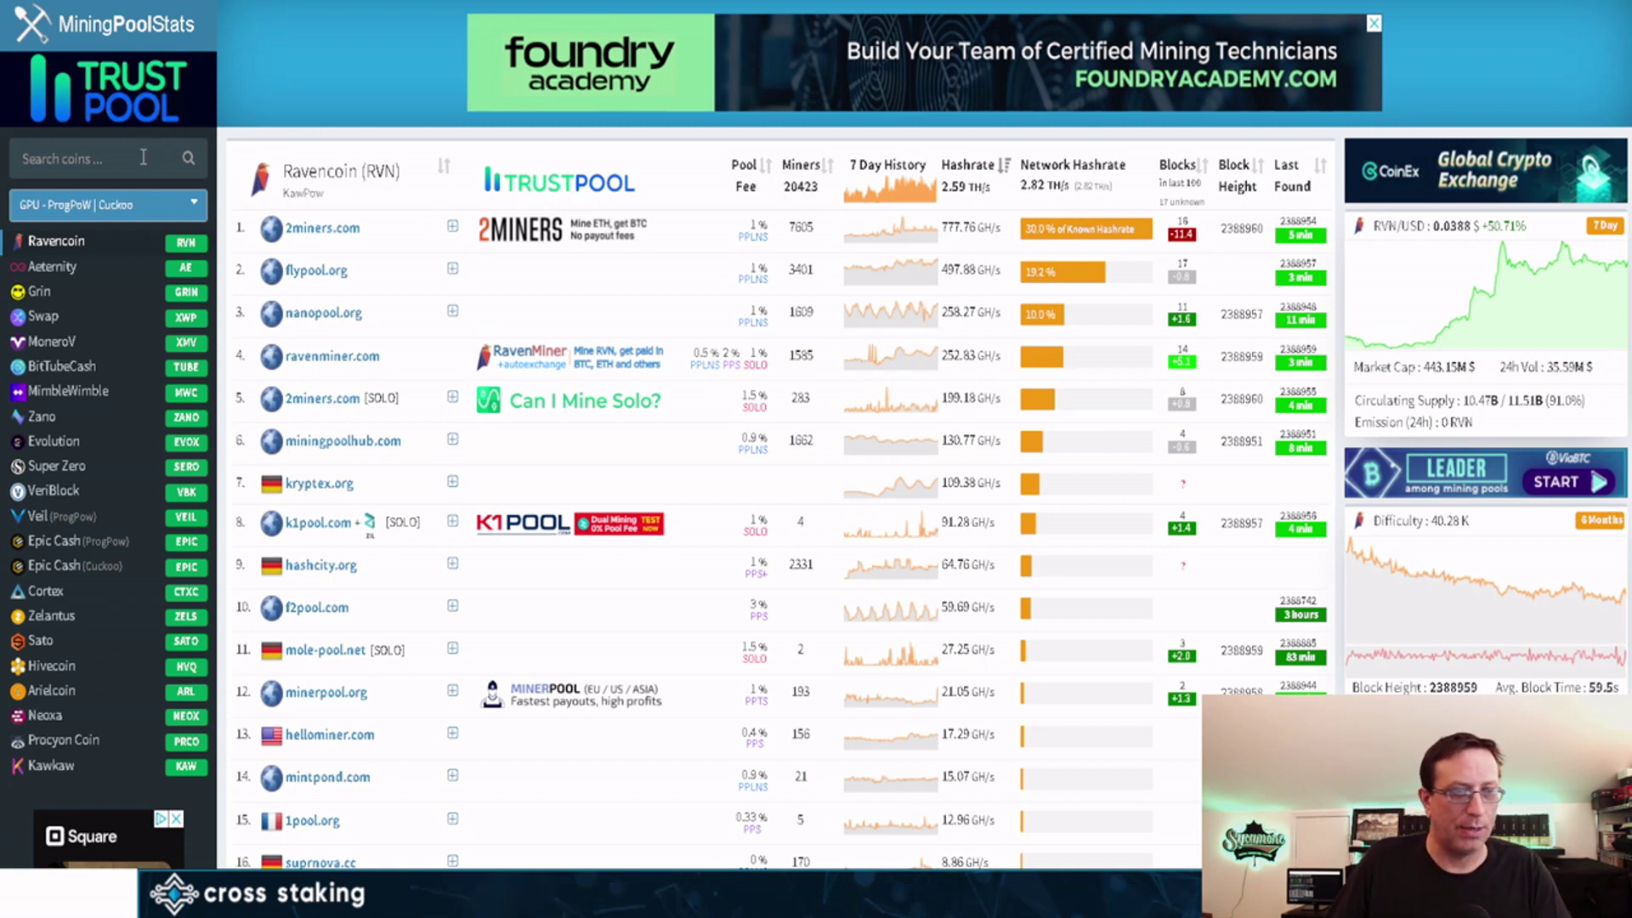
Switch to MiningPoolStats and search its coins for "eth"
{"action": "left_click", "coordinate": [143, 156]}
{"action": "type", "text": "eth"}
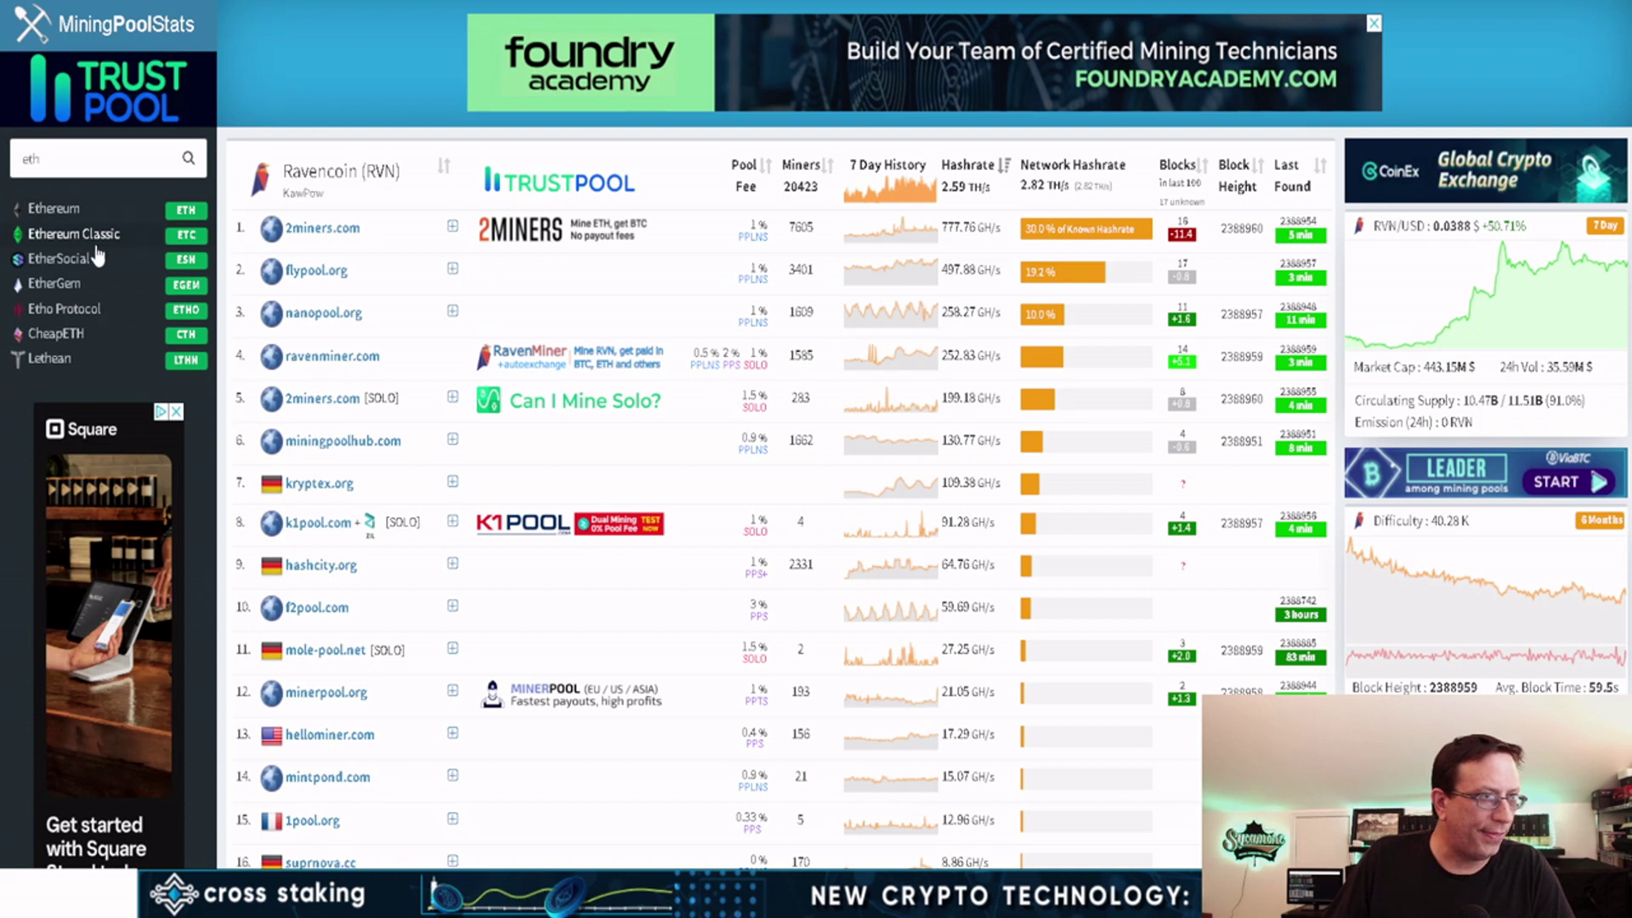
{"action": "key", "text": "Return"}
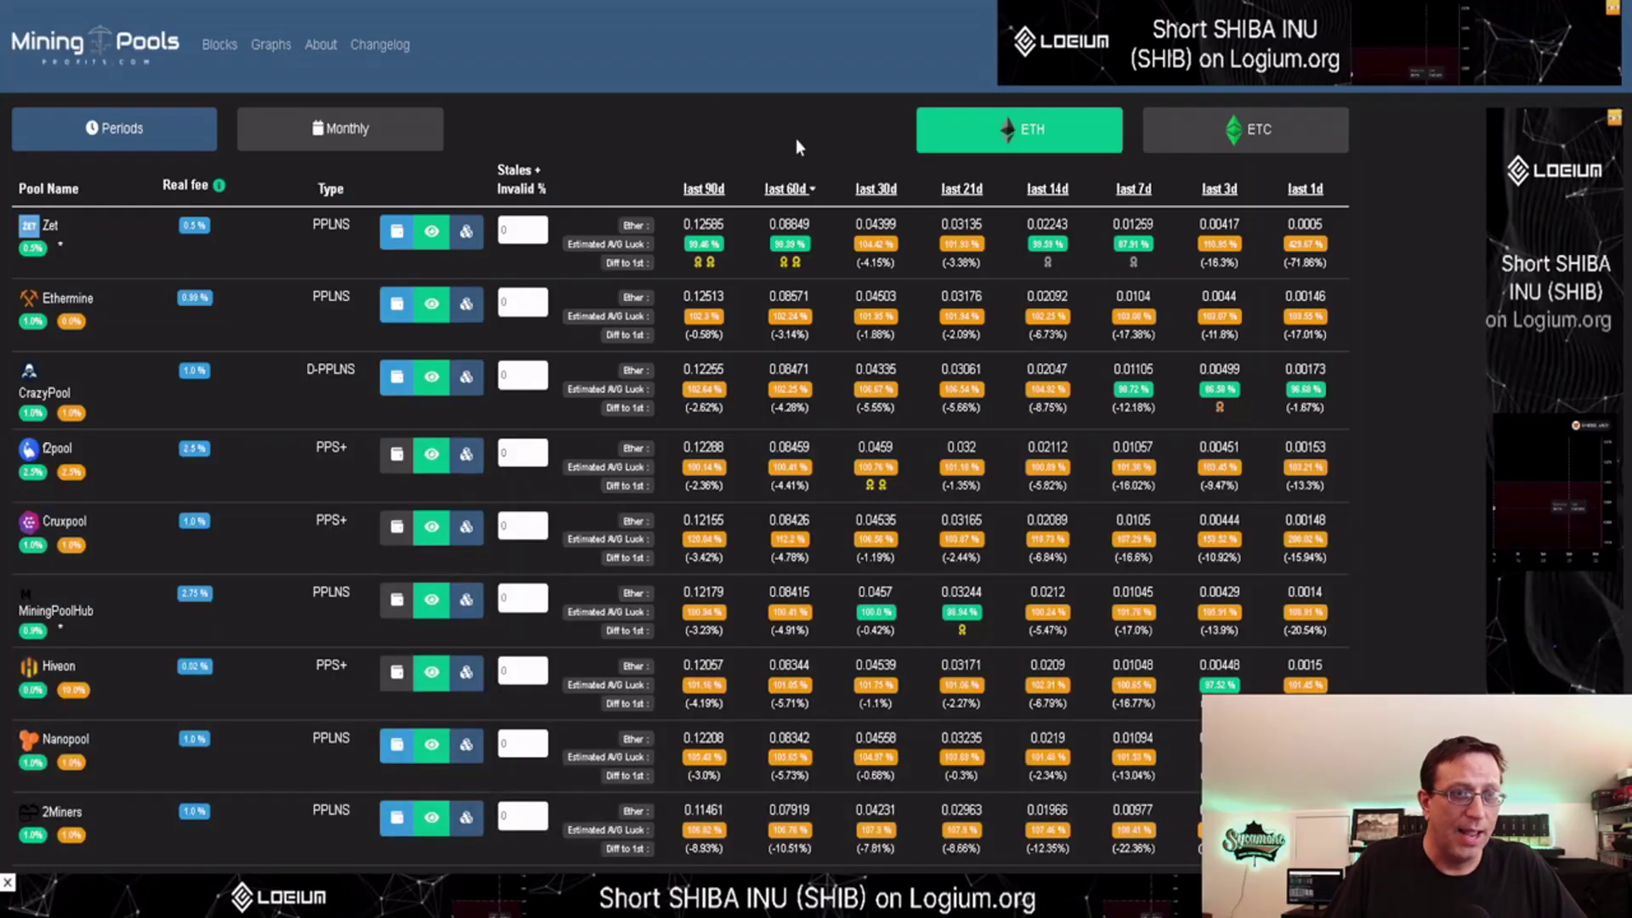
Rank the Ethereum pools in Mining Pools Profits by the last 30, 21, 14, 7, 3 and 1 days in turn
{"action": "left_click", "coordinate": [865, 191]}
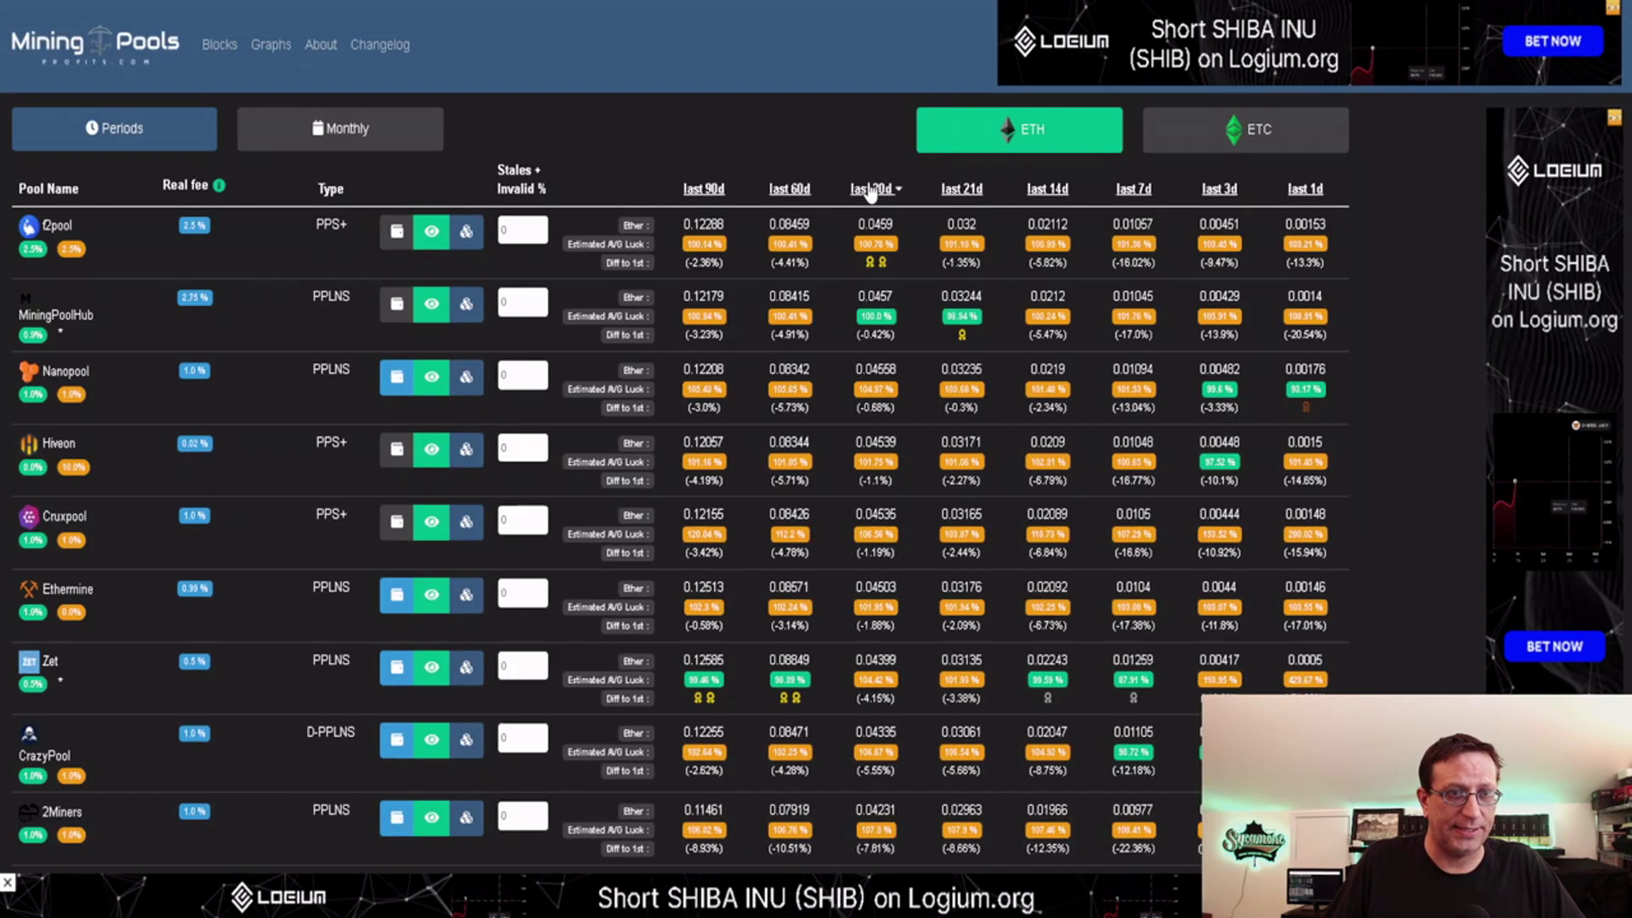
{"action": "left_click", "coordinate": [963, 192]}
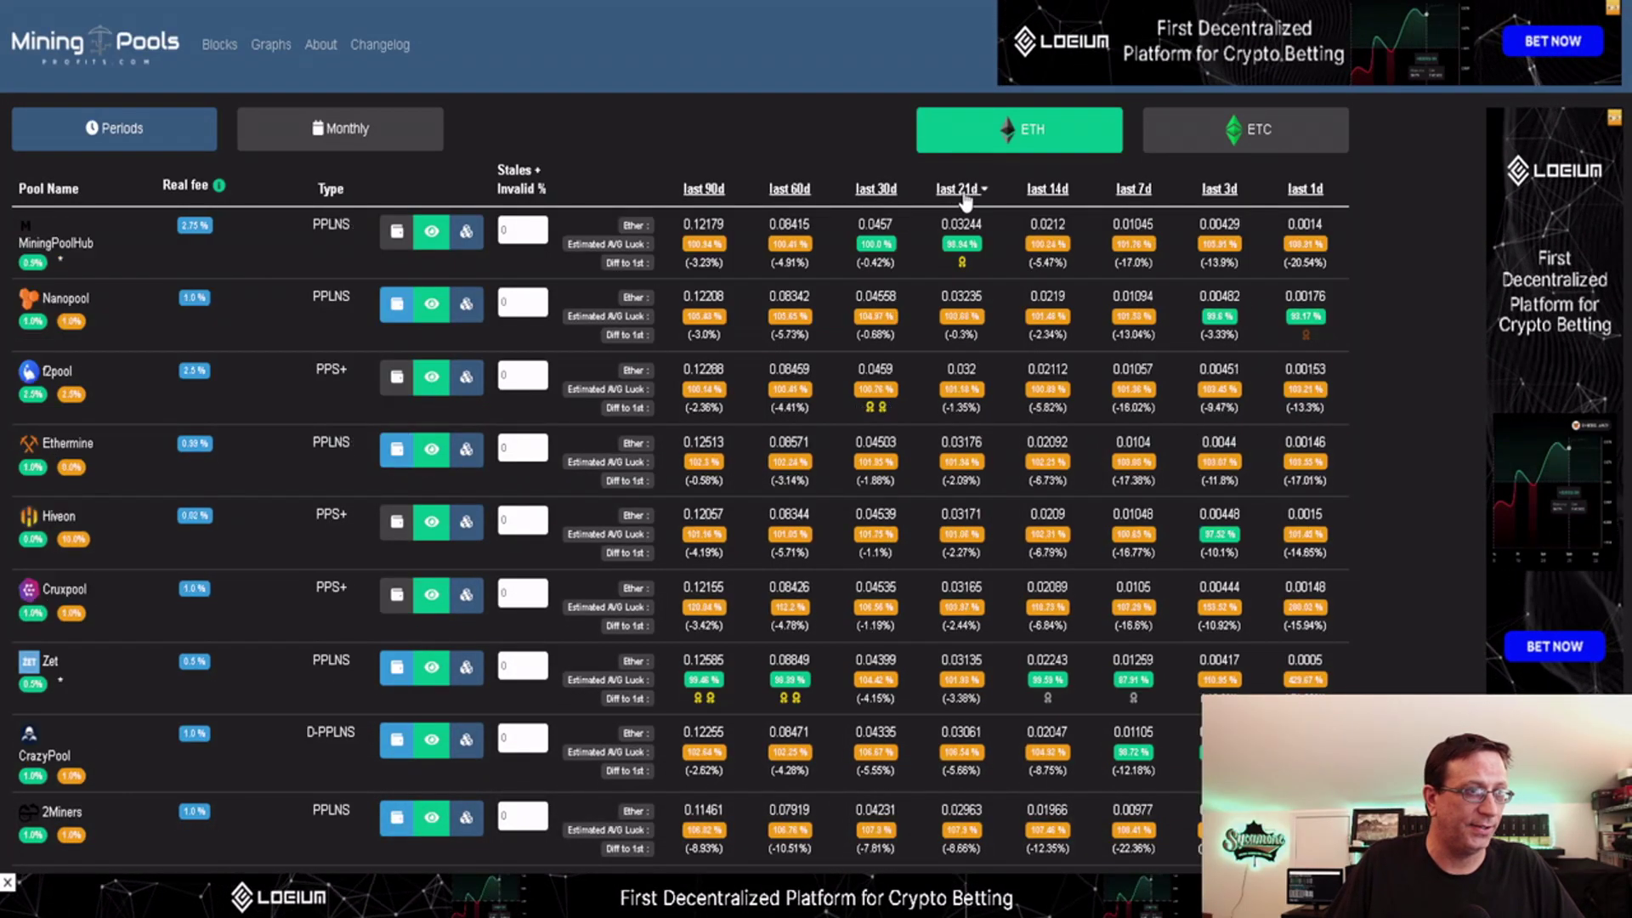
{"action": "left_click", "coordinate": [1058, 194]}
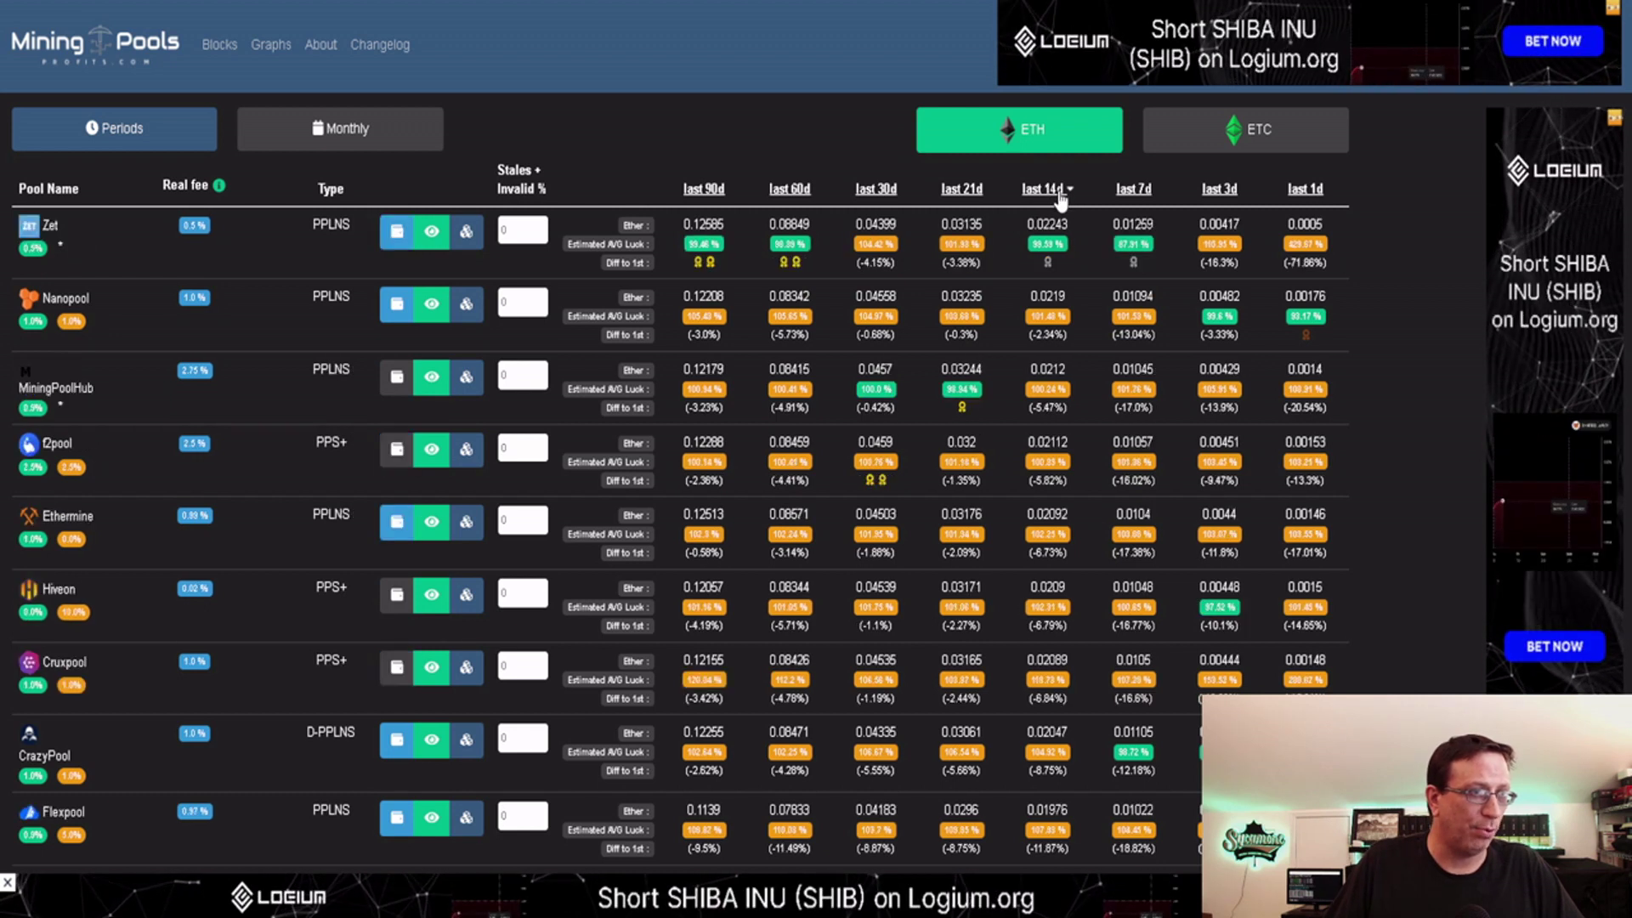
{"action": "left_click", "coordinate": [1134, 191]}
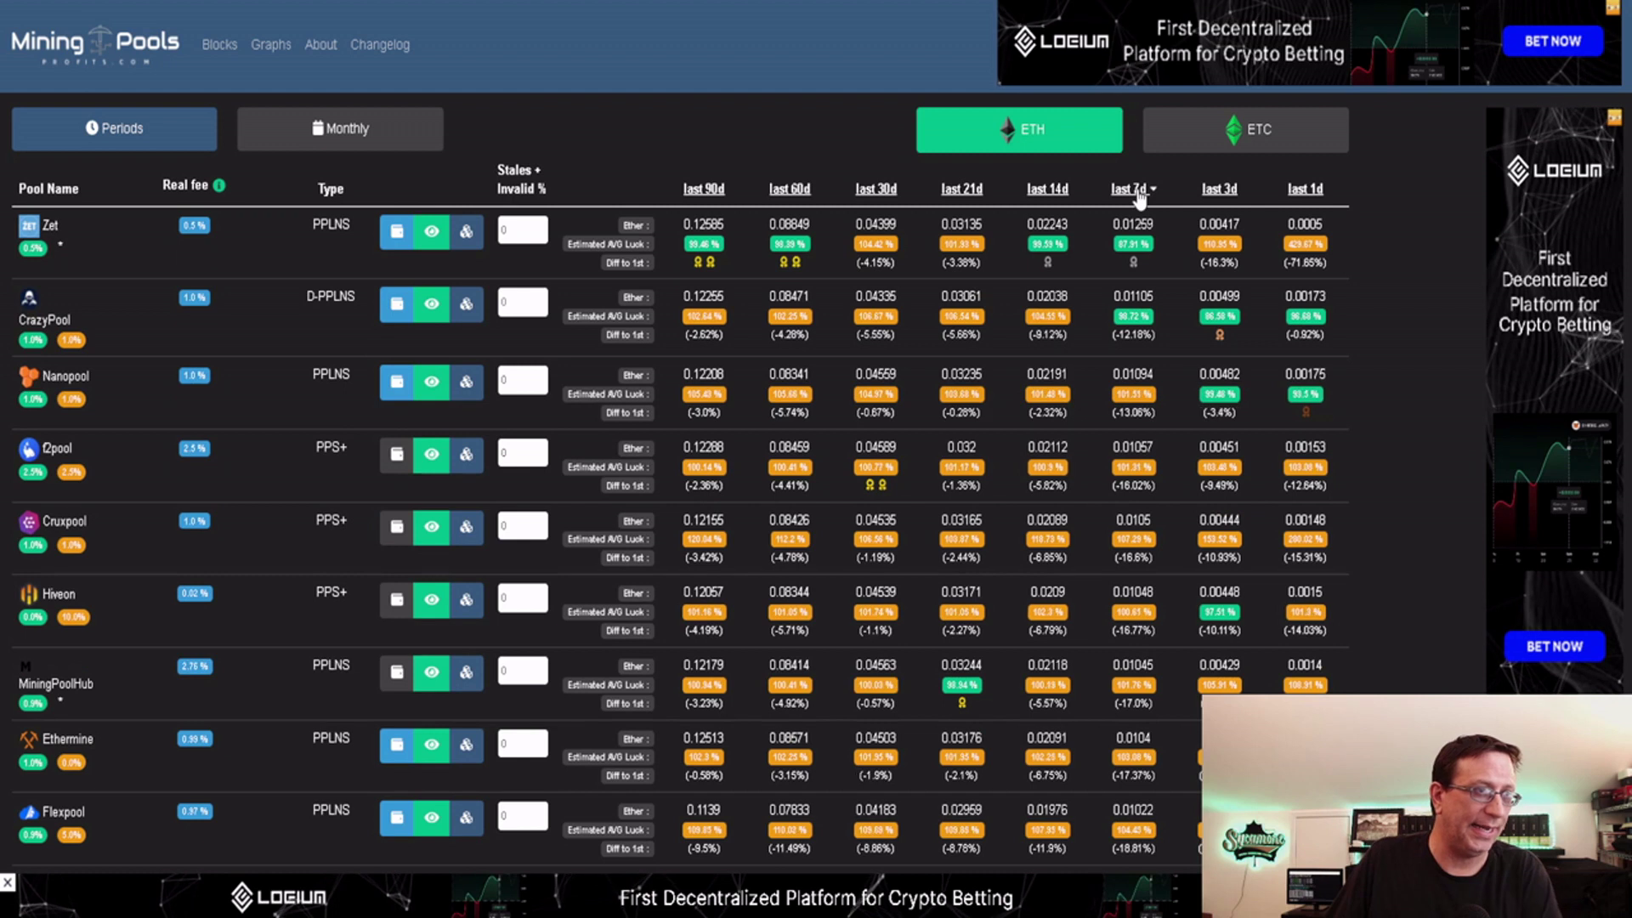
{"action": "left_click", "coordinate": [1220, 190]}
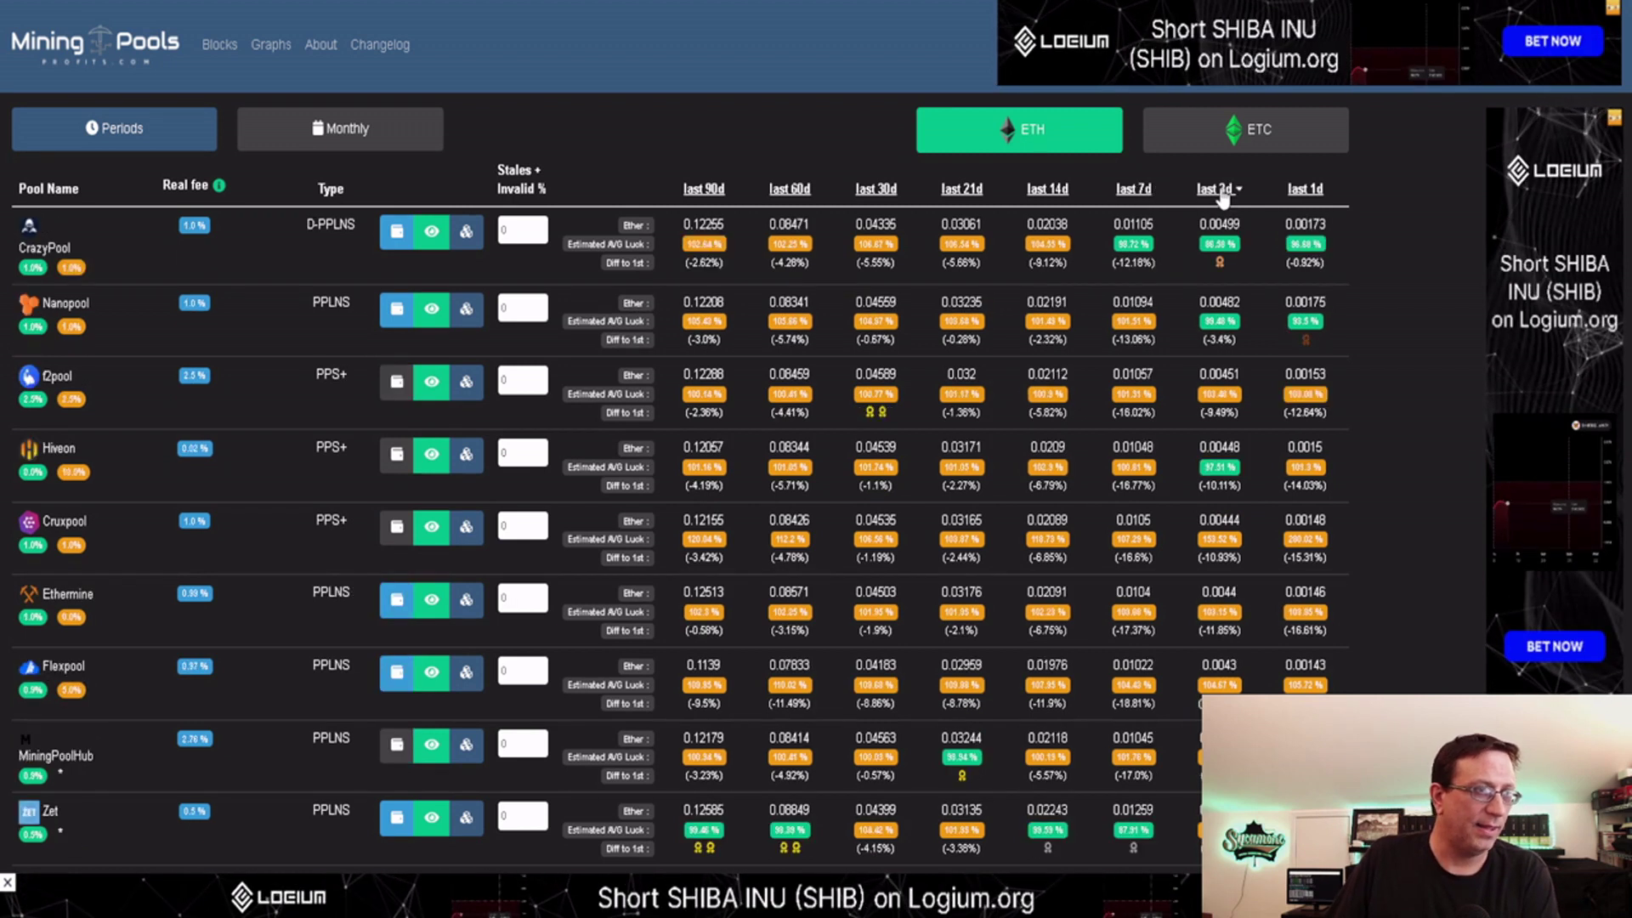
{"action": "left_click", "coordinate": [1307, 190]}
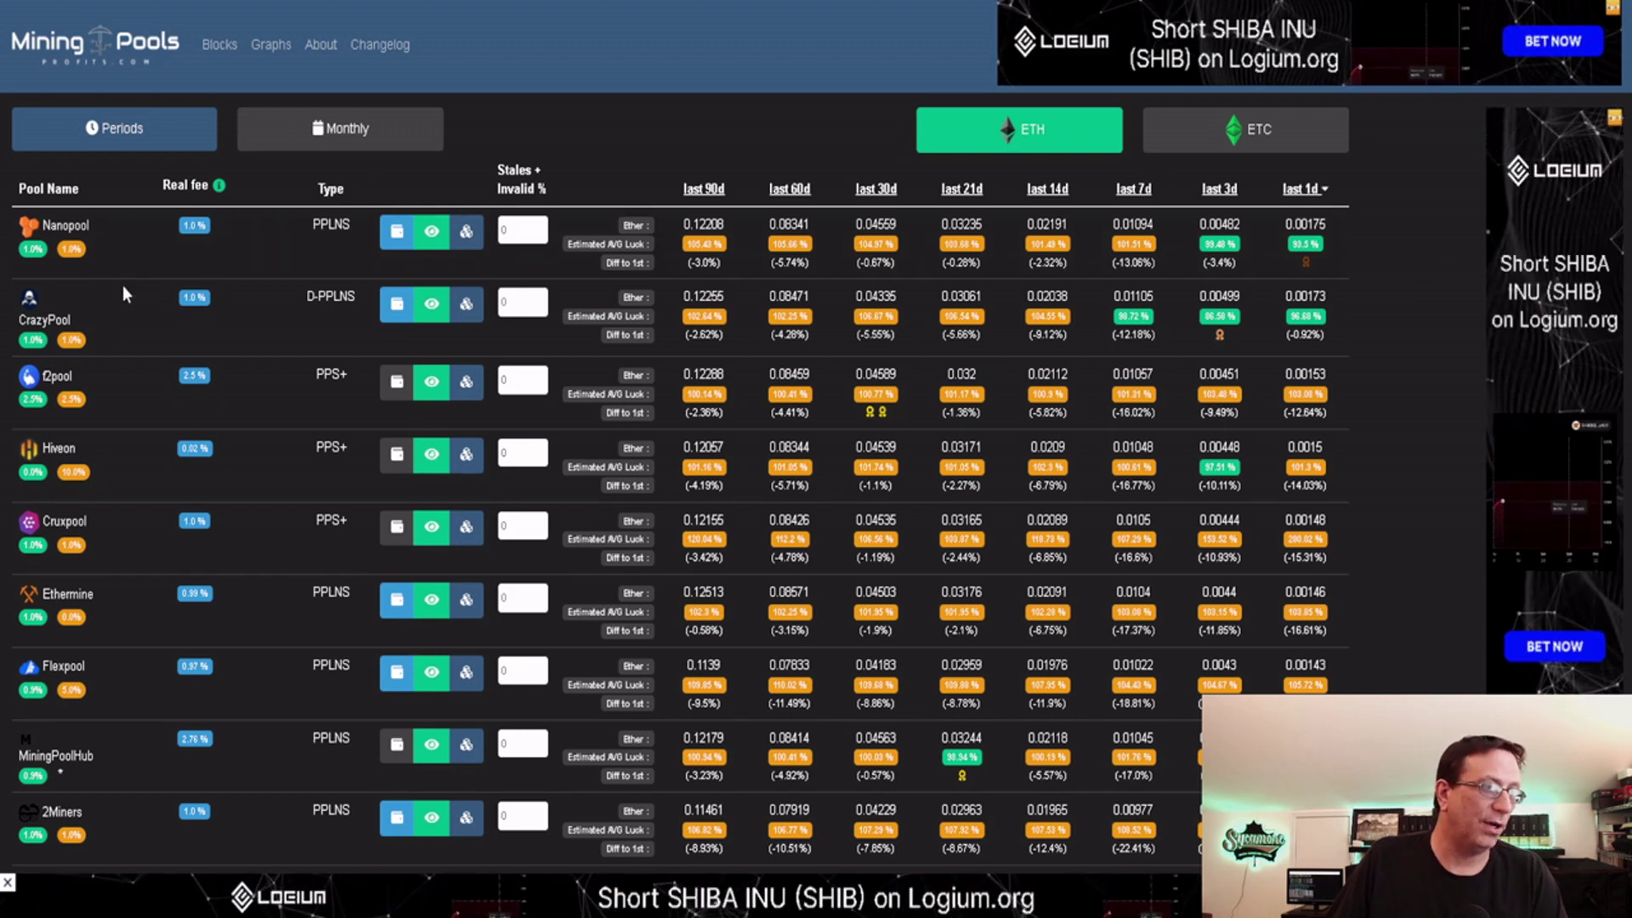
Look through the Ethereum pools ranked by the last day, down to Zet at the end of the list
{"action": "scroll", "coordinate": [99, 553], "scroll_direction": "down", "scroll_amount": 2}
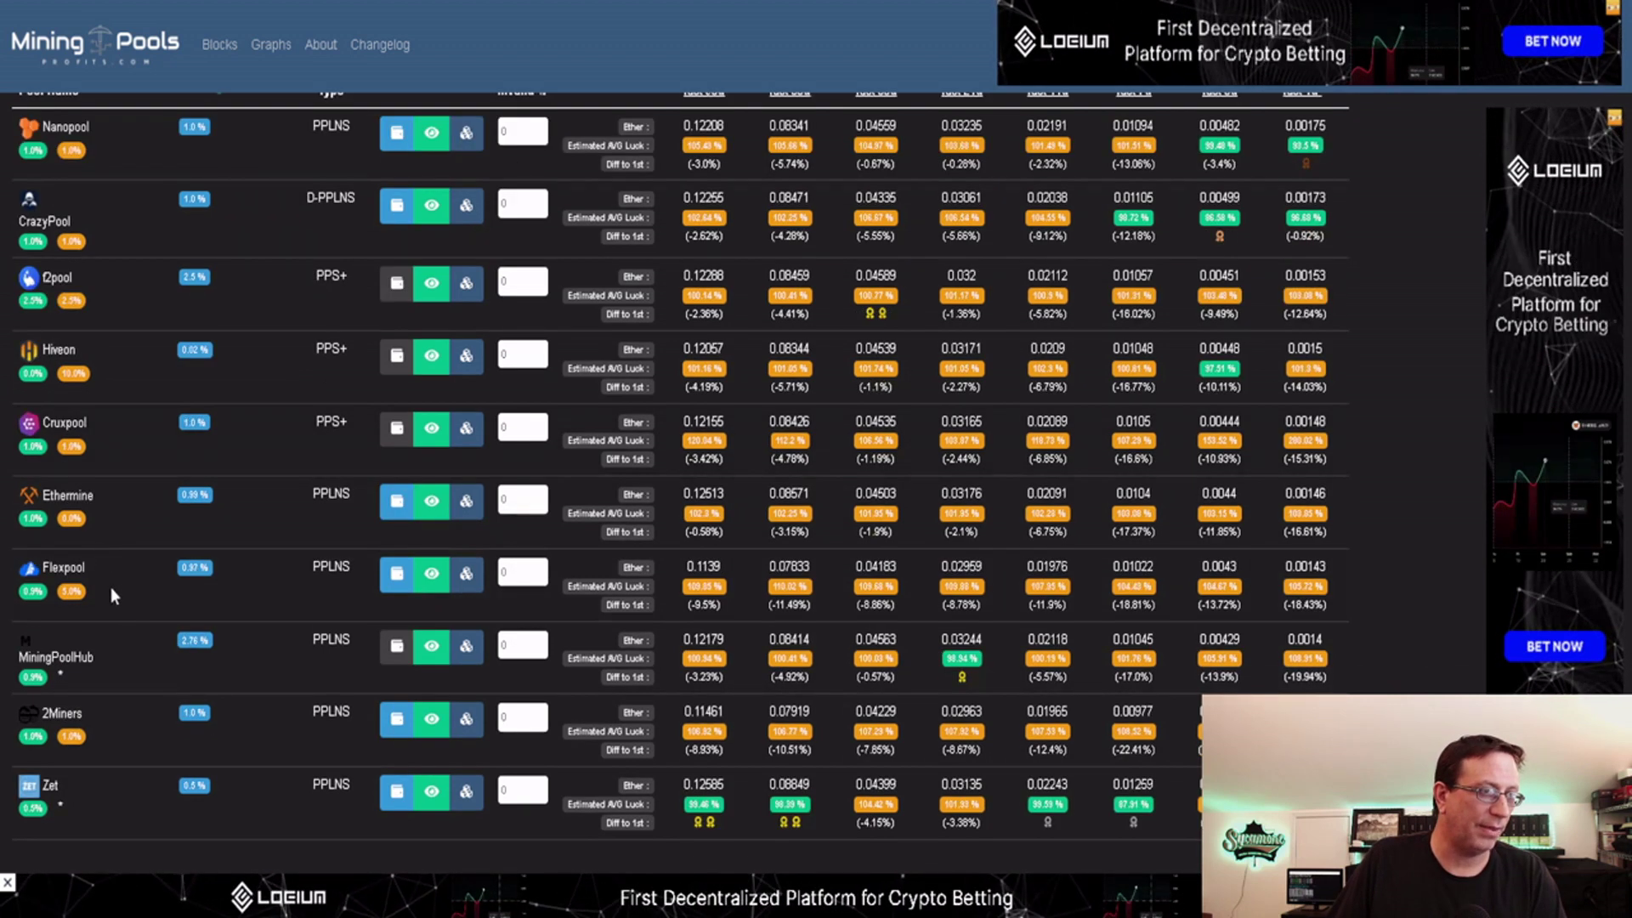
{"action": "scroll", "coordinate": [124, 670], "scroll_direction": "down", "scroll_amount": 1}
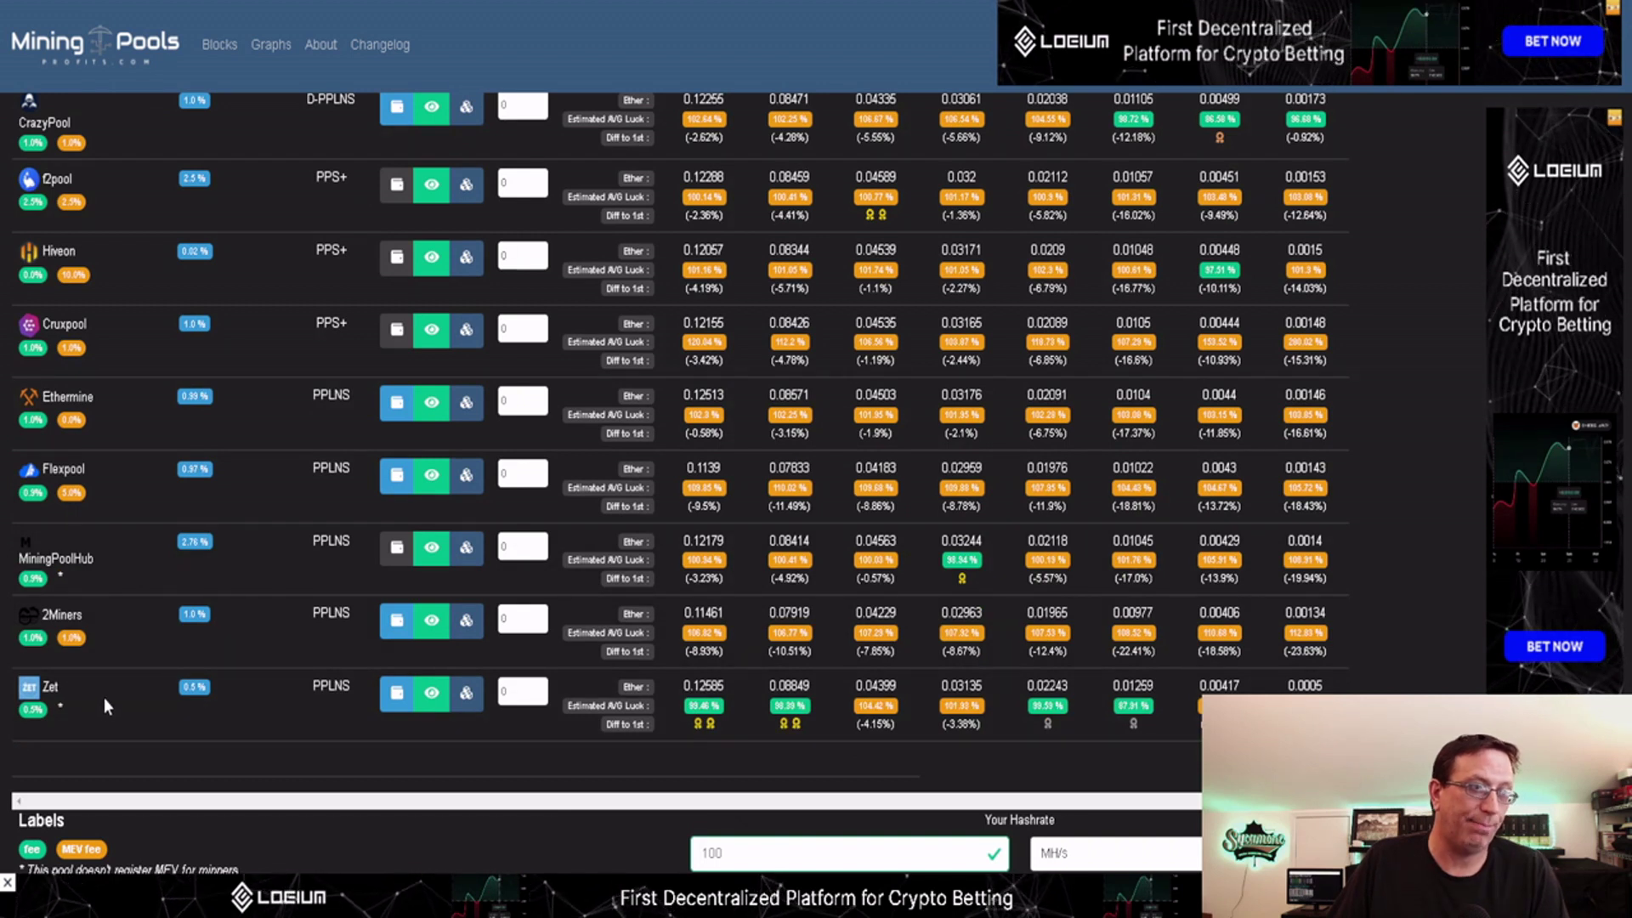
{"action": "scroll", "coordinate": [105, 676], "scroll_direction": "up", "scroll_amount": 3}
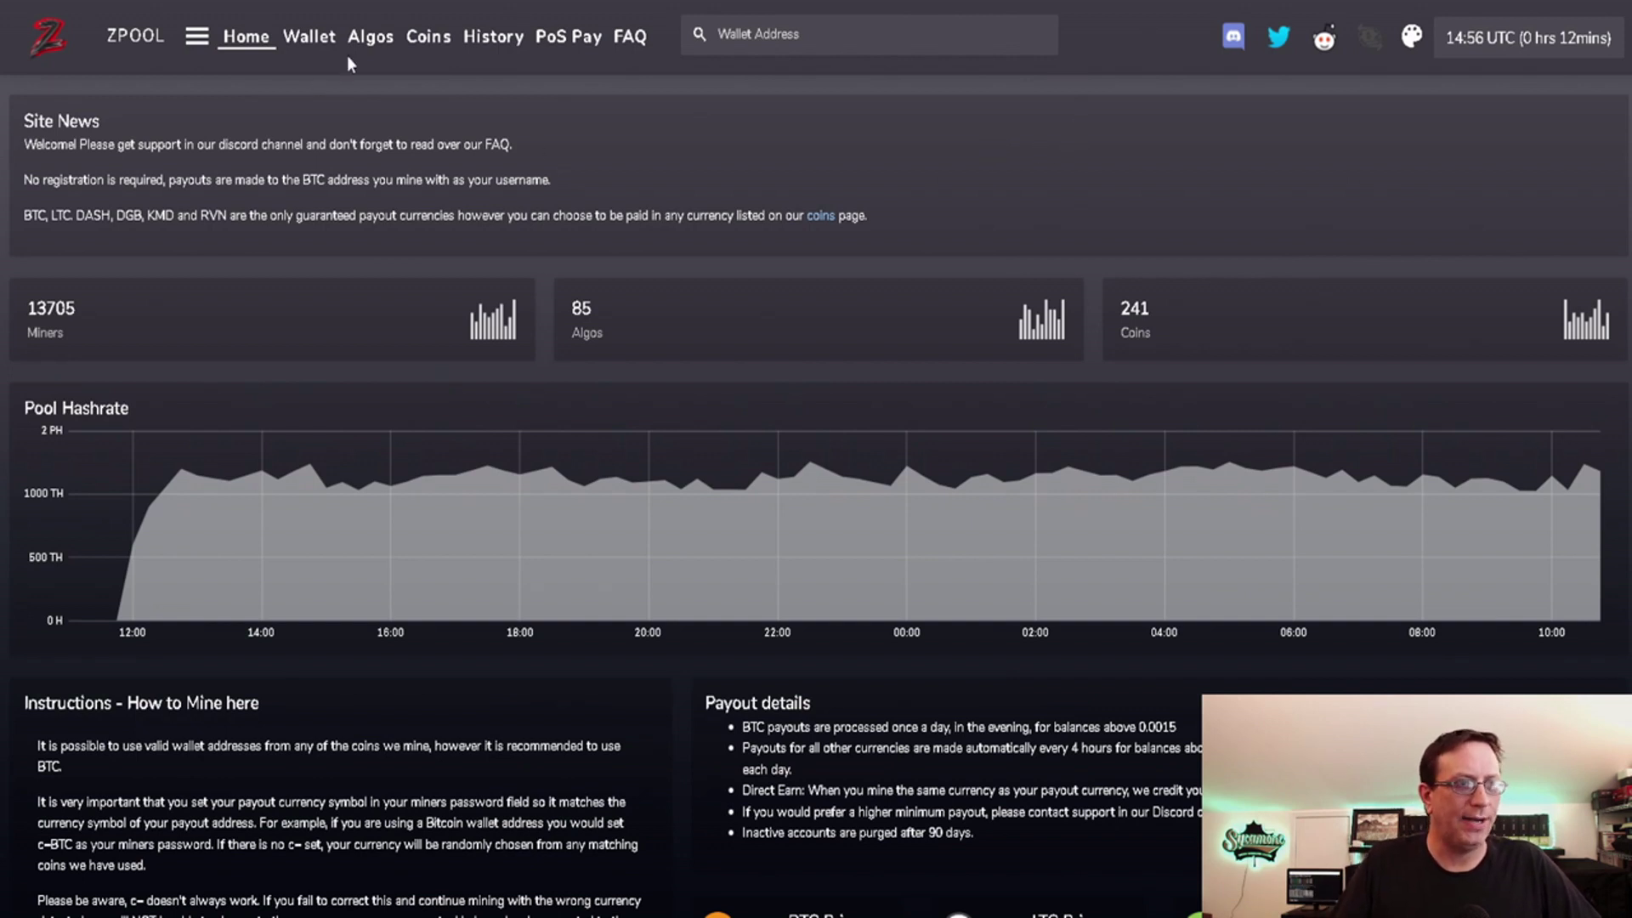
Switch to zpool's kawpow algorithm view and set the stratum generator to North America and kawpow
{"action": "left_click", "coordinate": [366, 42]}
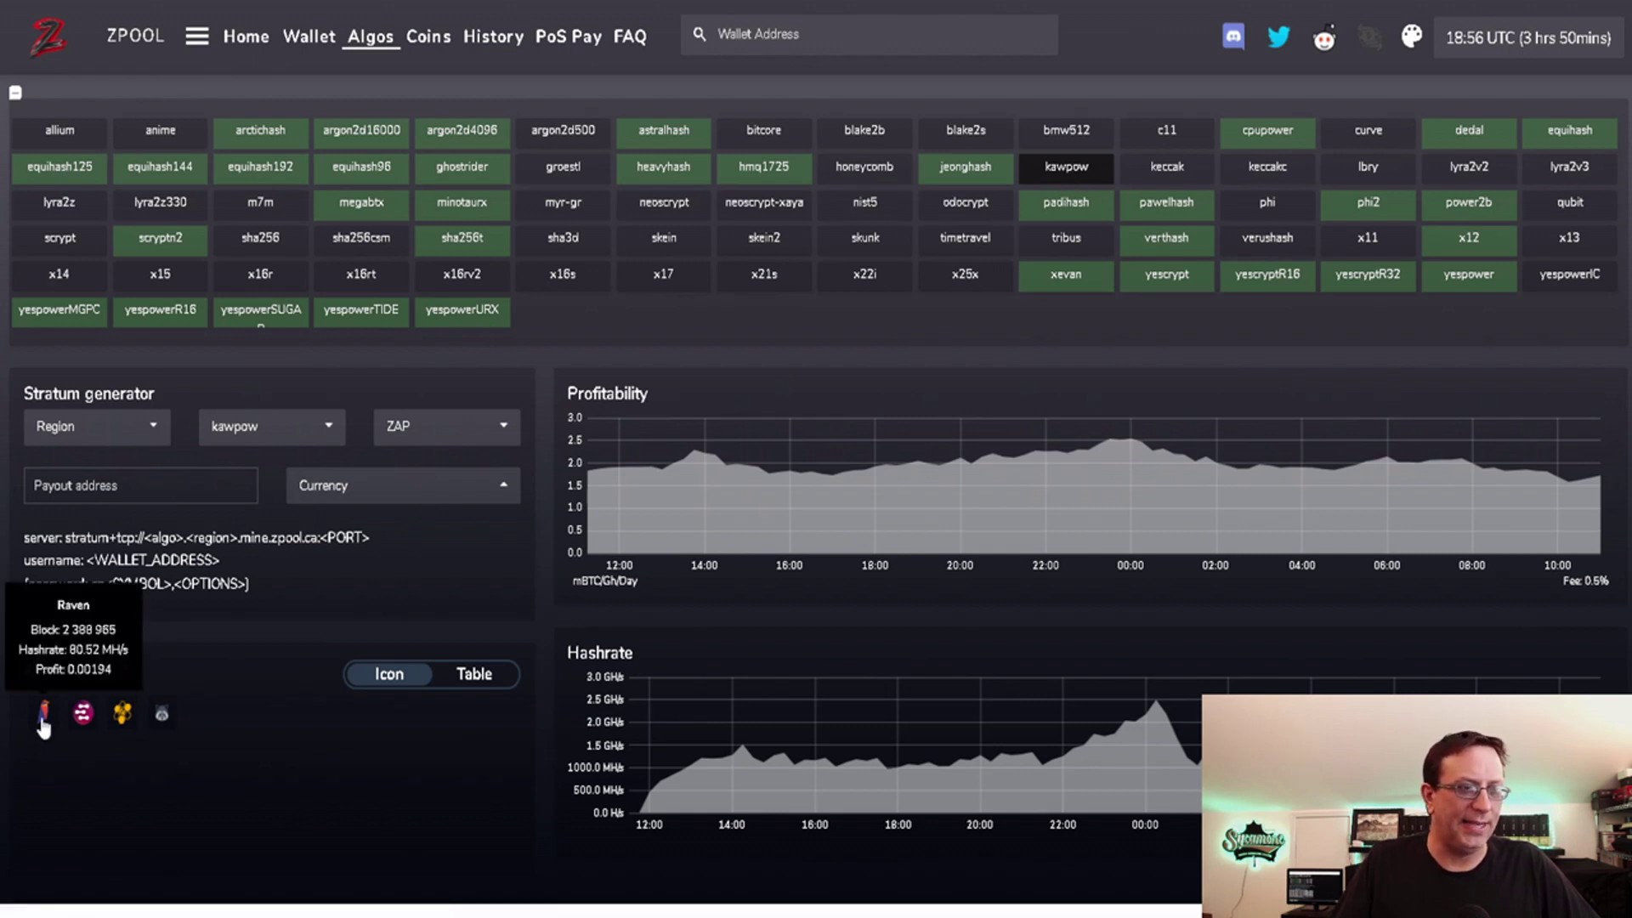
{"action": "mouse_move", "coordinate": [111, 724]}
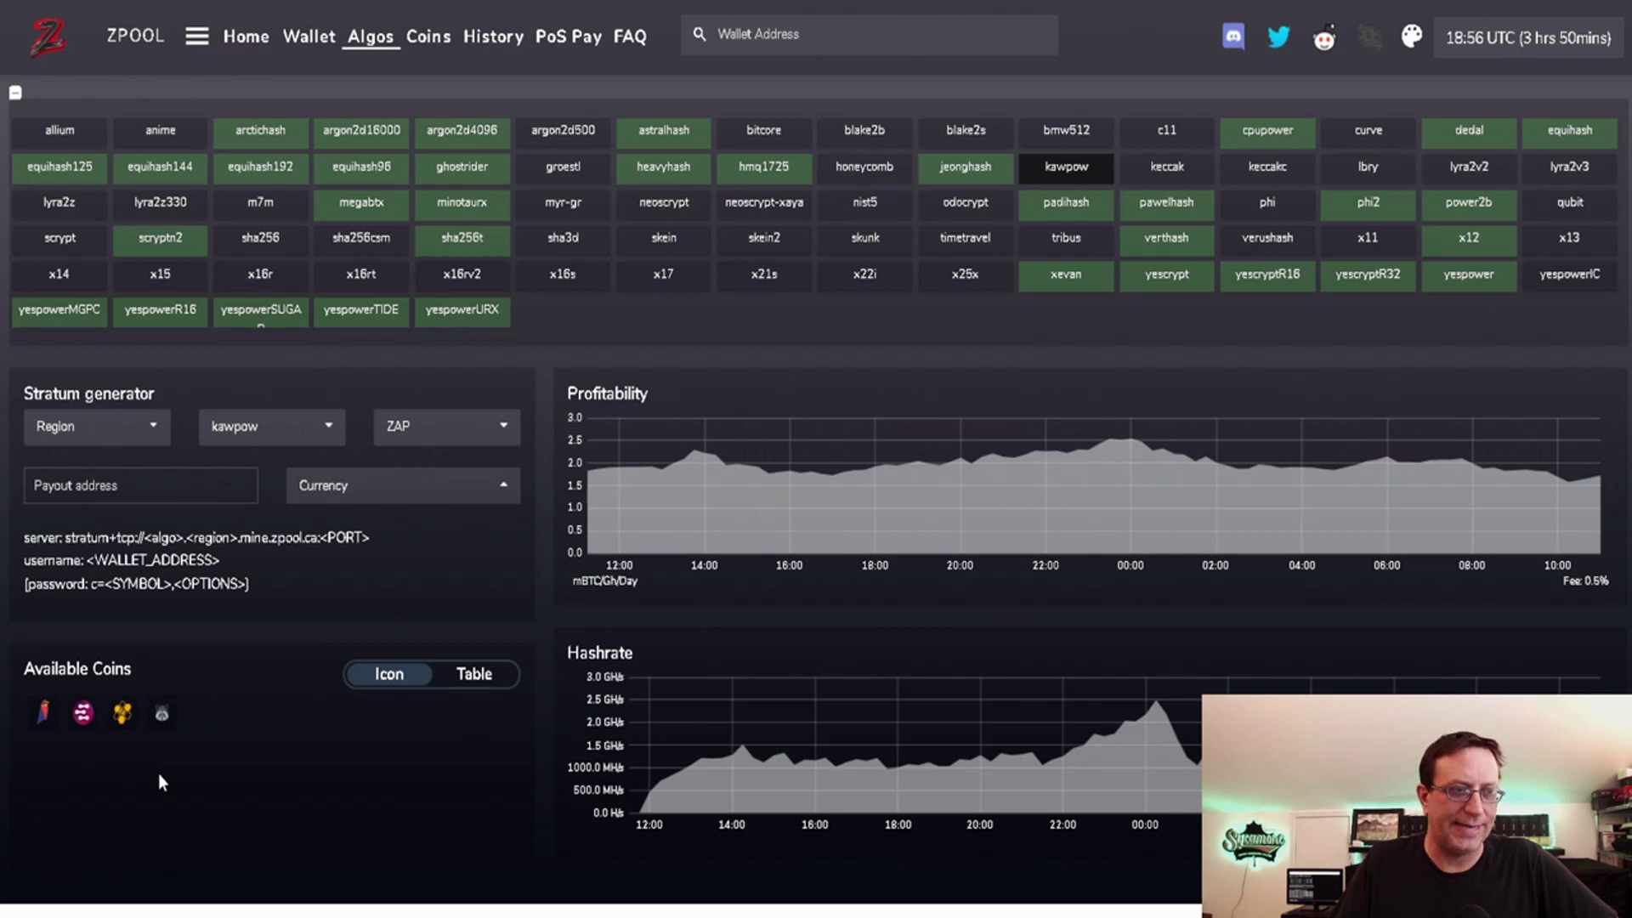
{"action": "left_click", "coordinate": [149, 435]}
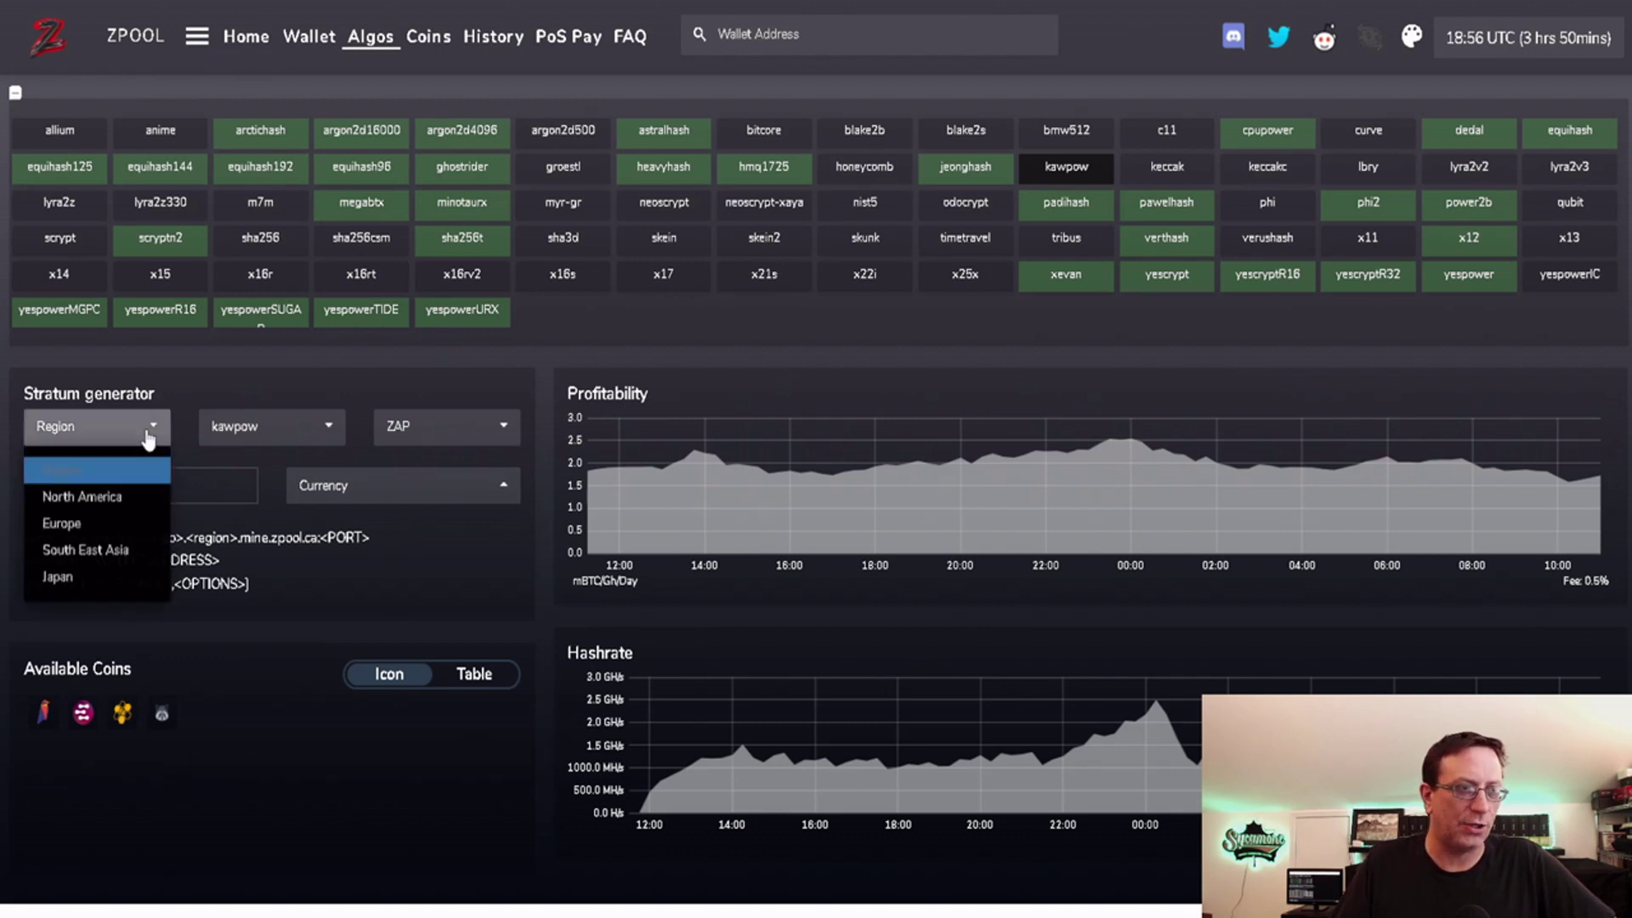
{"action": "left_click", "coordinate": [82, 497]}
{"action": "left_click", "coordinate": [266, 435]}
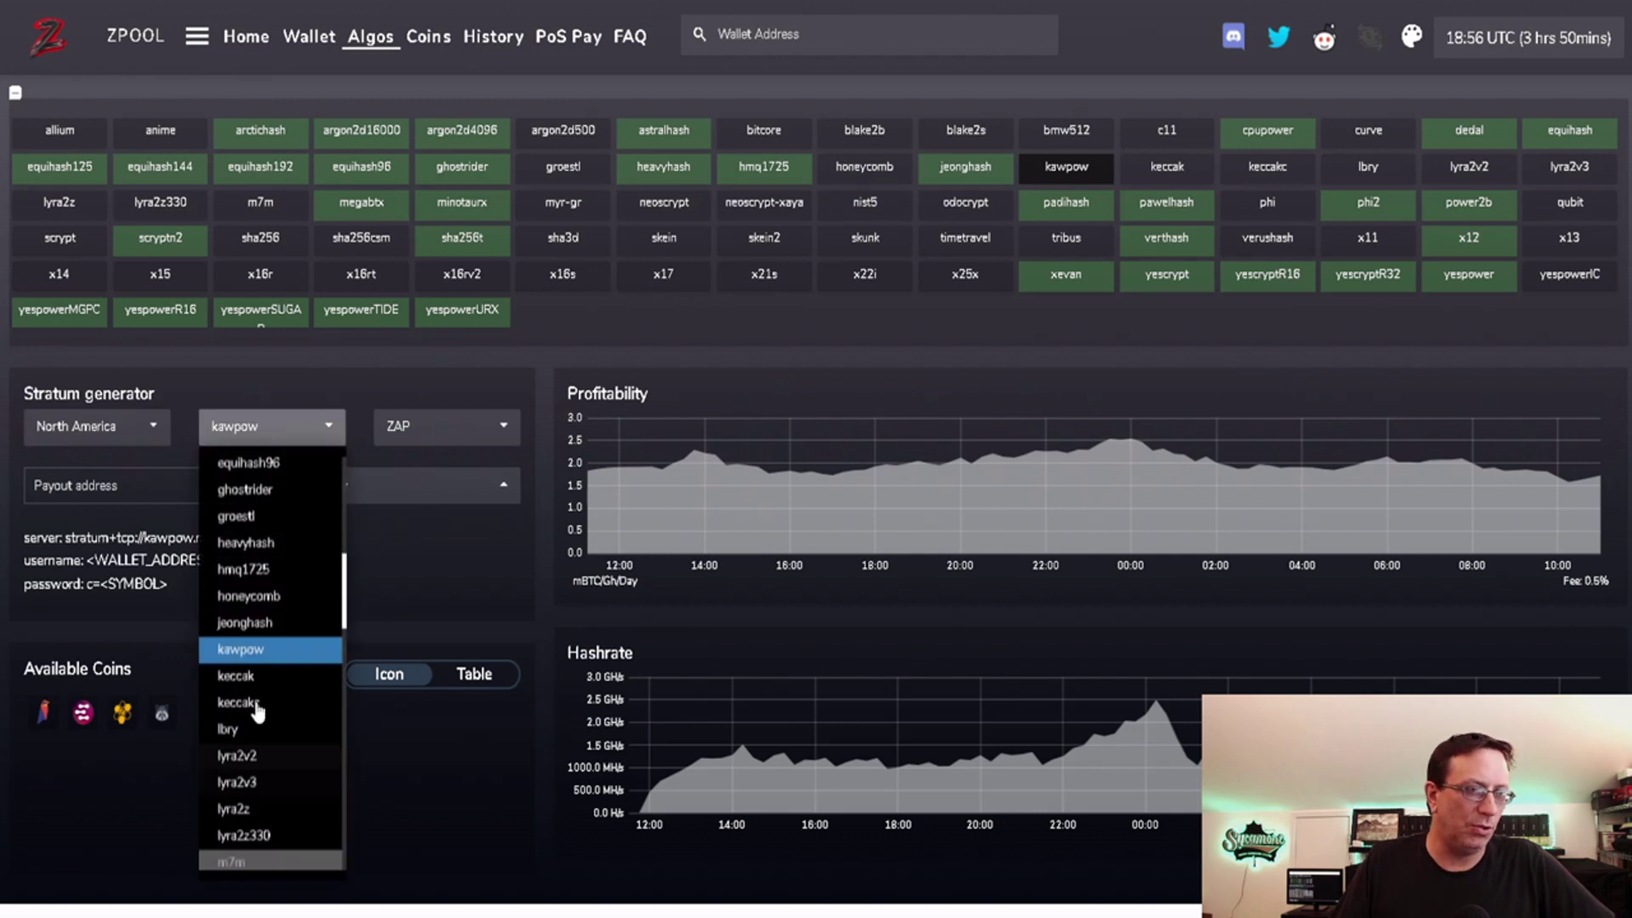
{"action": "left_click", "coordinate": [265, 651]}
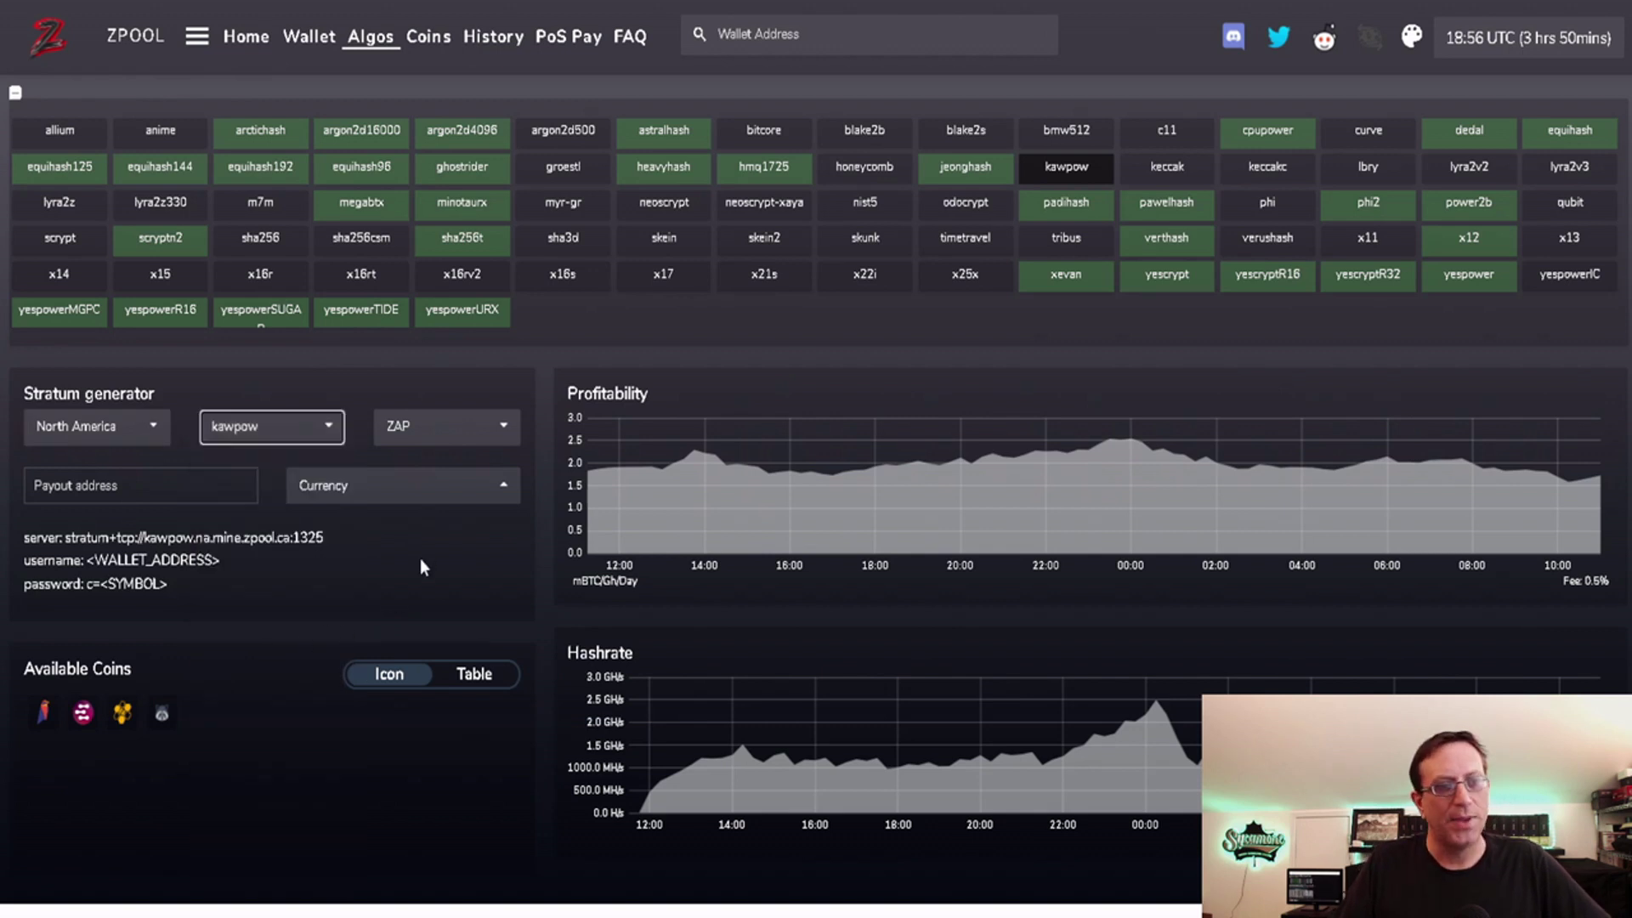
Add NEOX and RVN to the ZAP coins in the stratum generator
{"action": "left_click", "coordinate": [503, 439]}
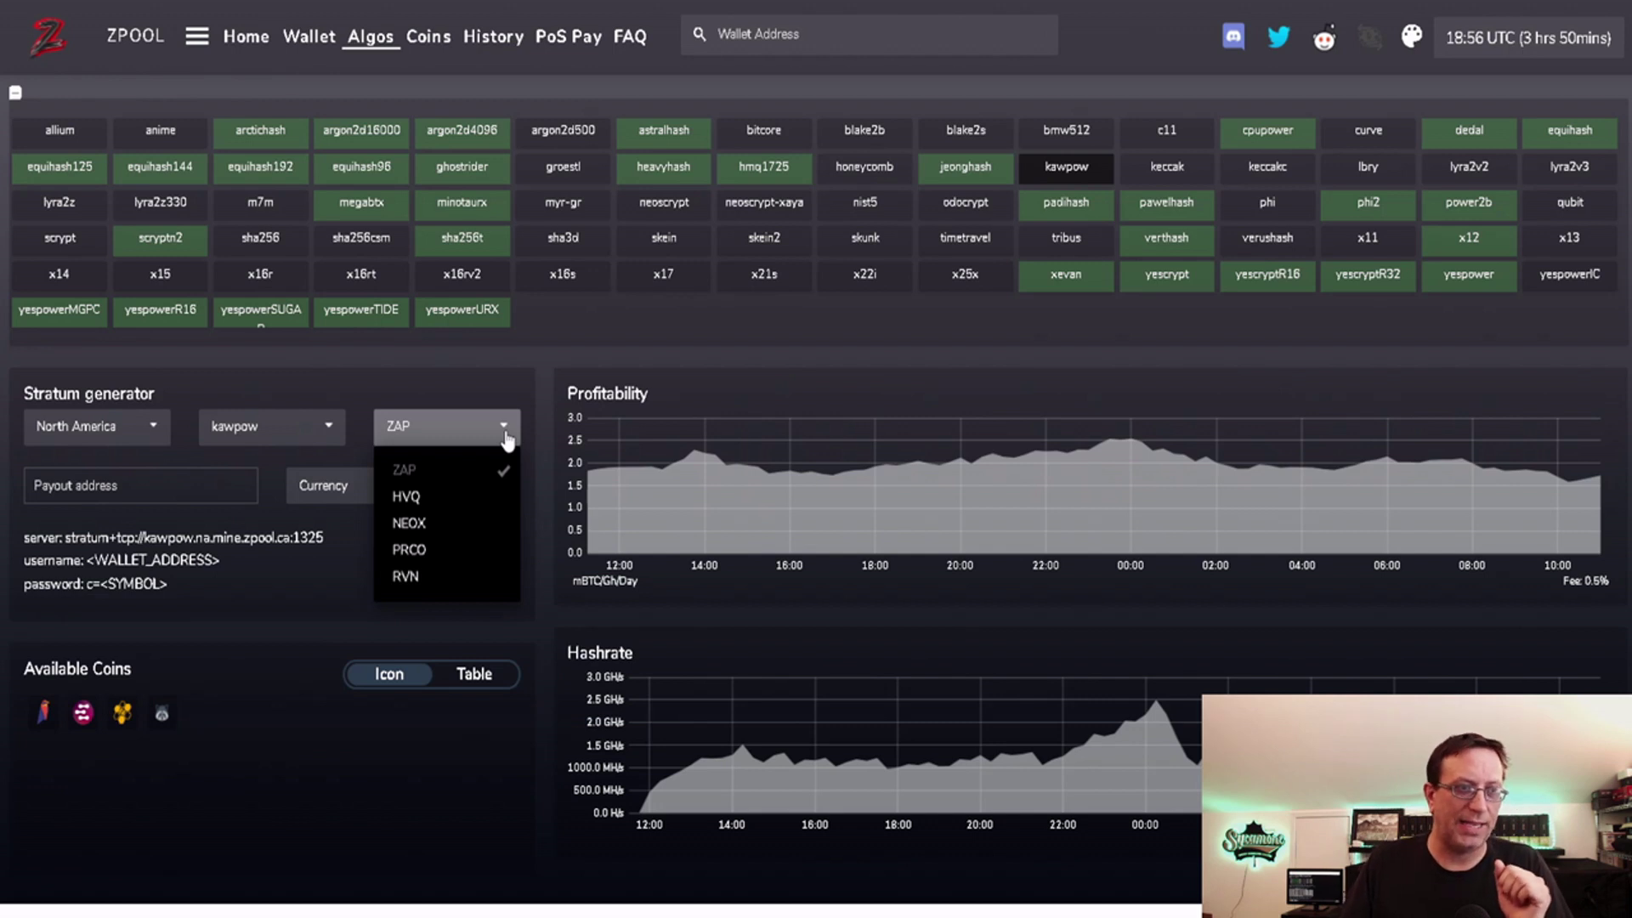
{"action": "left_click", "coordinate": [503, 525]}
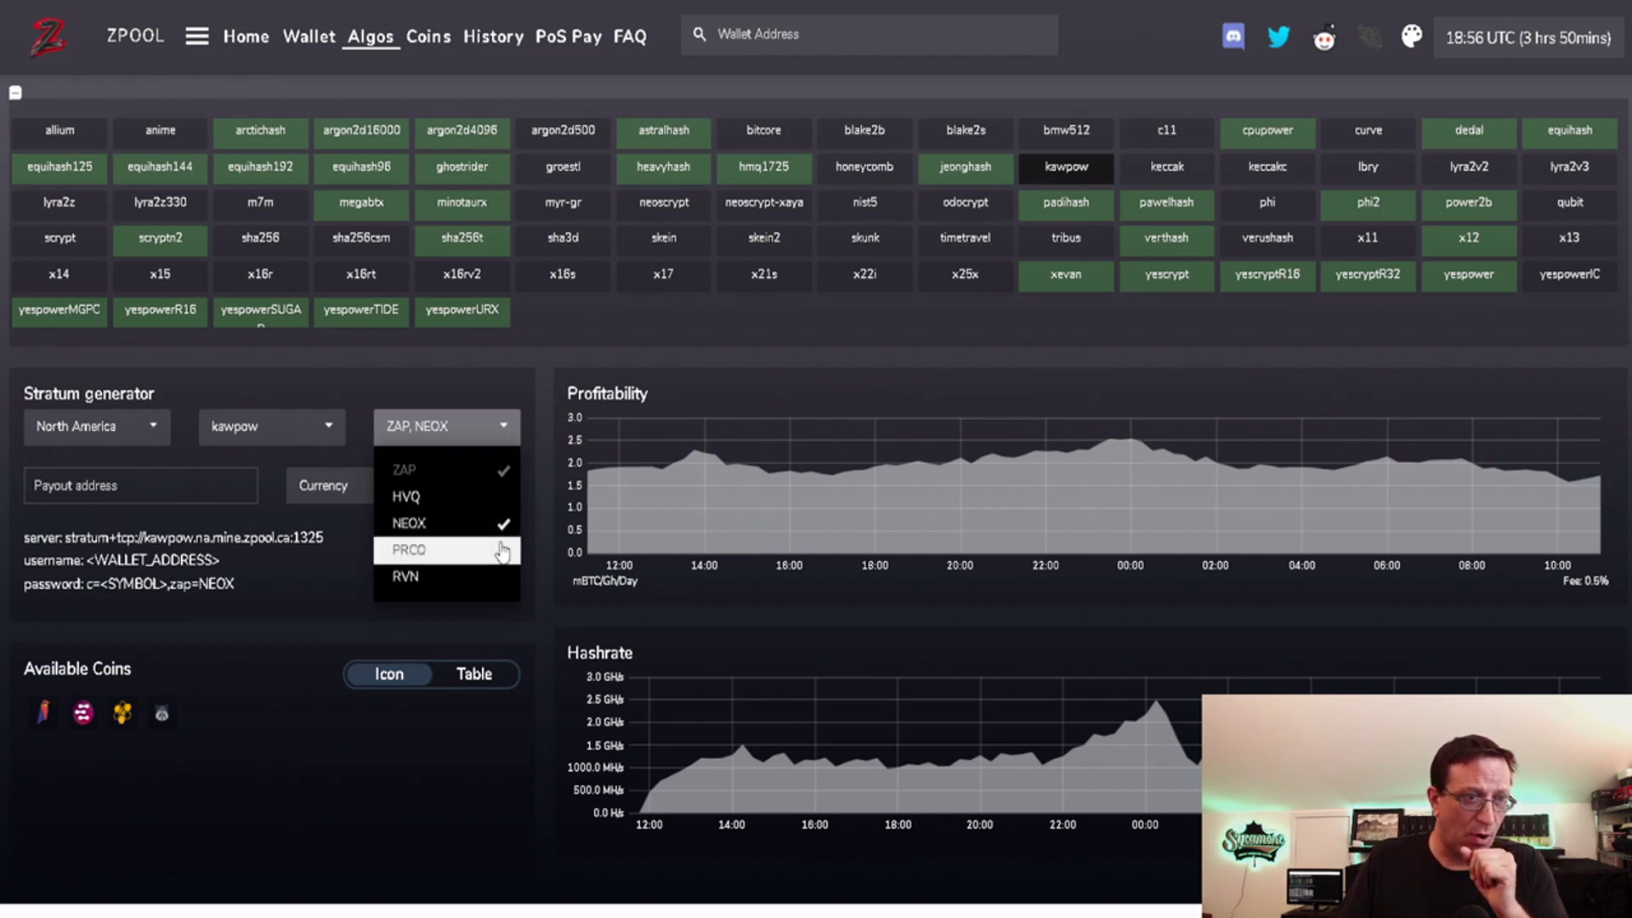
{"action": "left_click", "coordinate": [502, 579]}
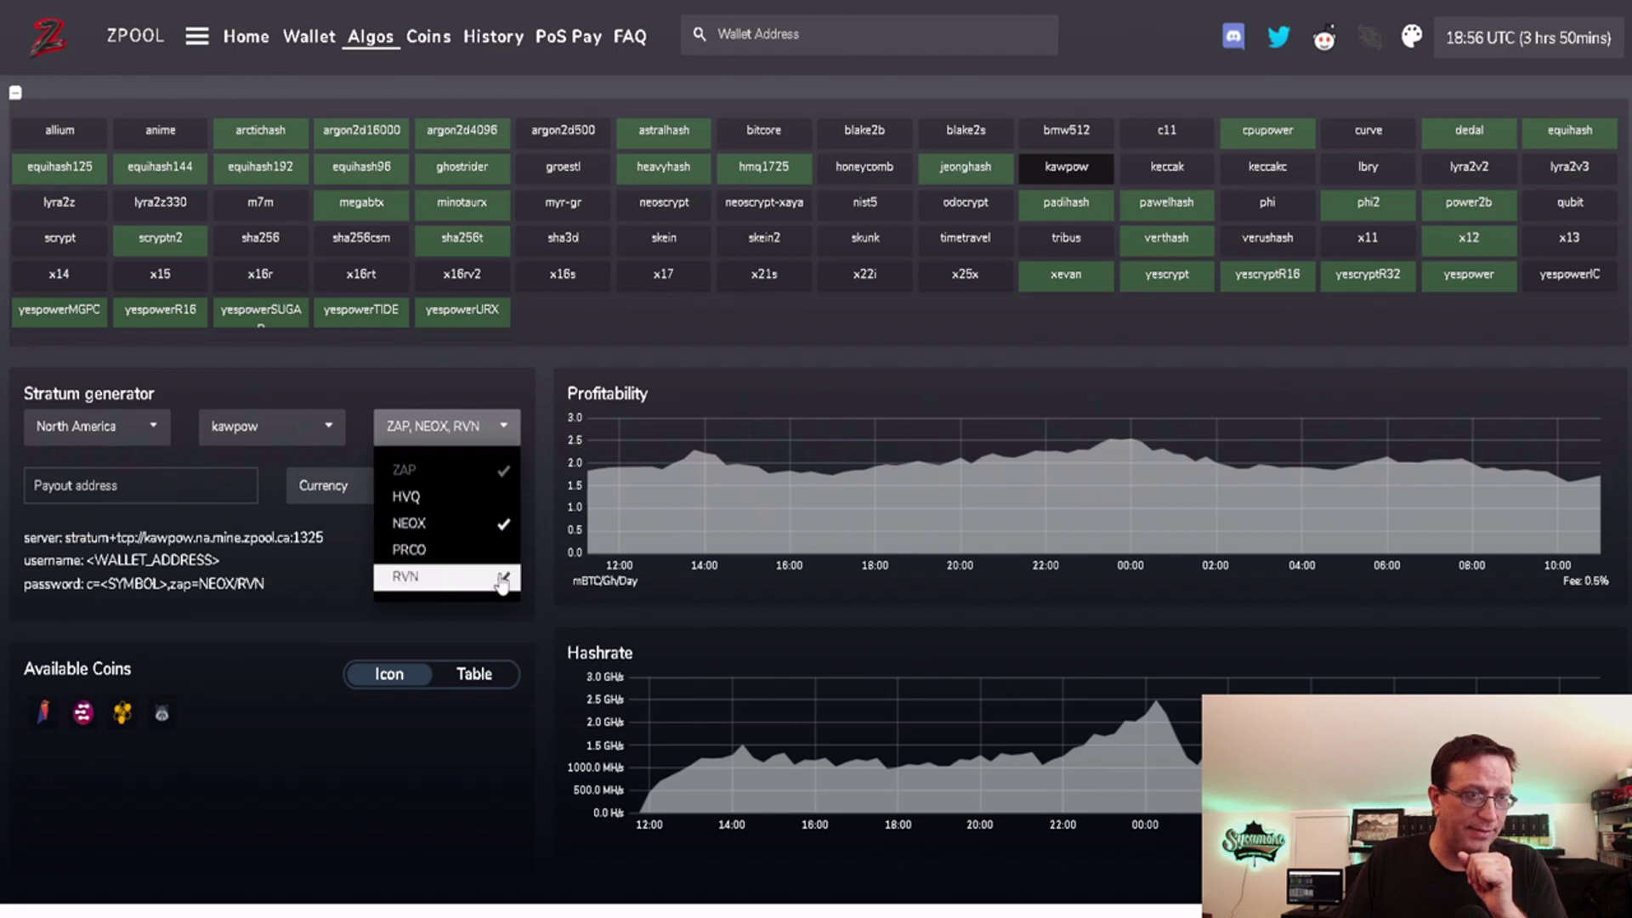
{"action": "left_click", "coordinate": [281, 697]}
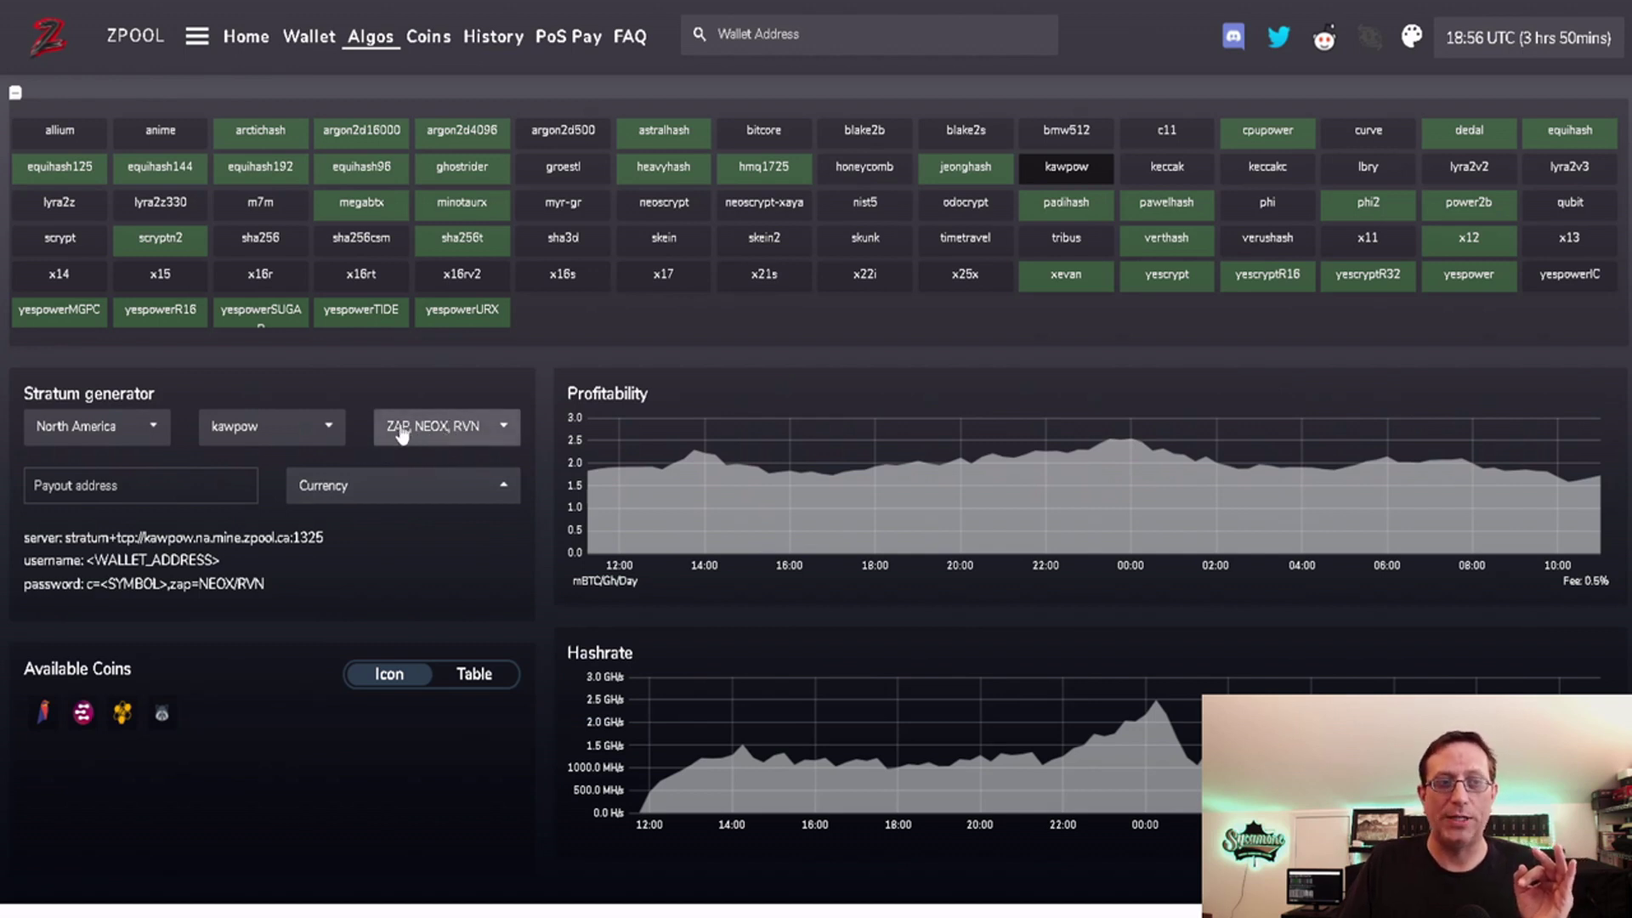
Remove NEOX from the ZAP coins, try HVQ, and clear HVQ and RVN so no specific coin is selected
{"action": "left_click", "coordinate": [500, 434]}
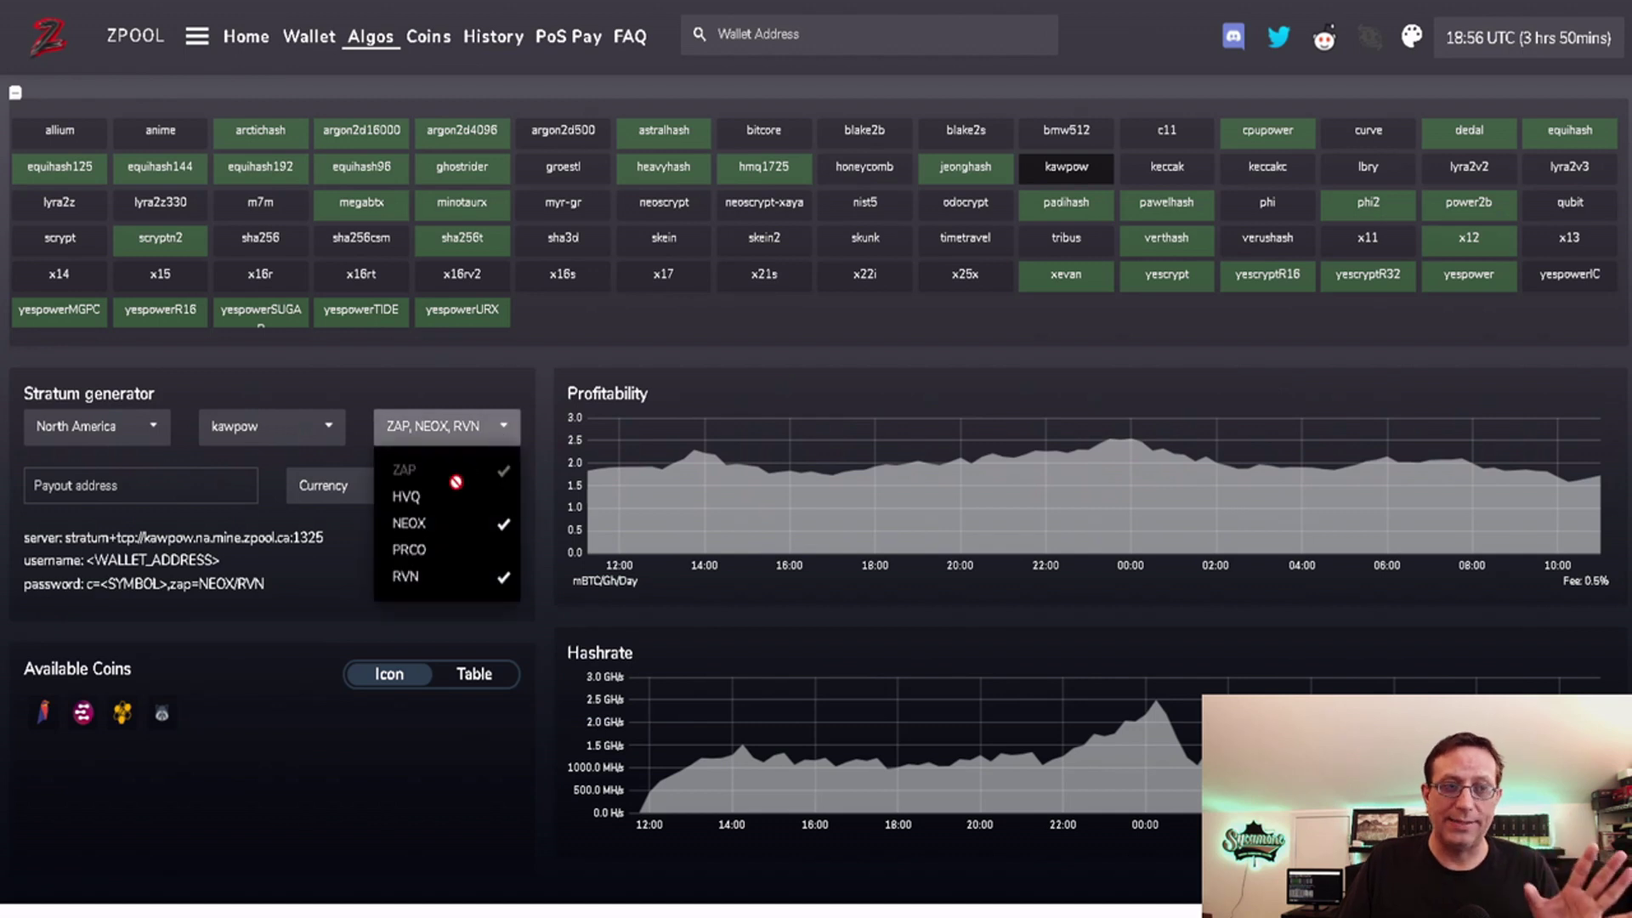
{"action": "left_click", "coordinate": [505, 527]}
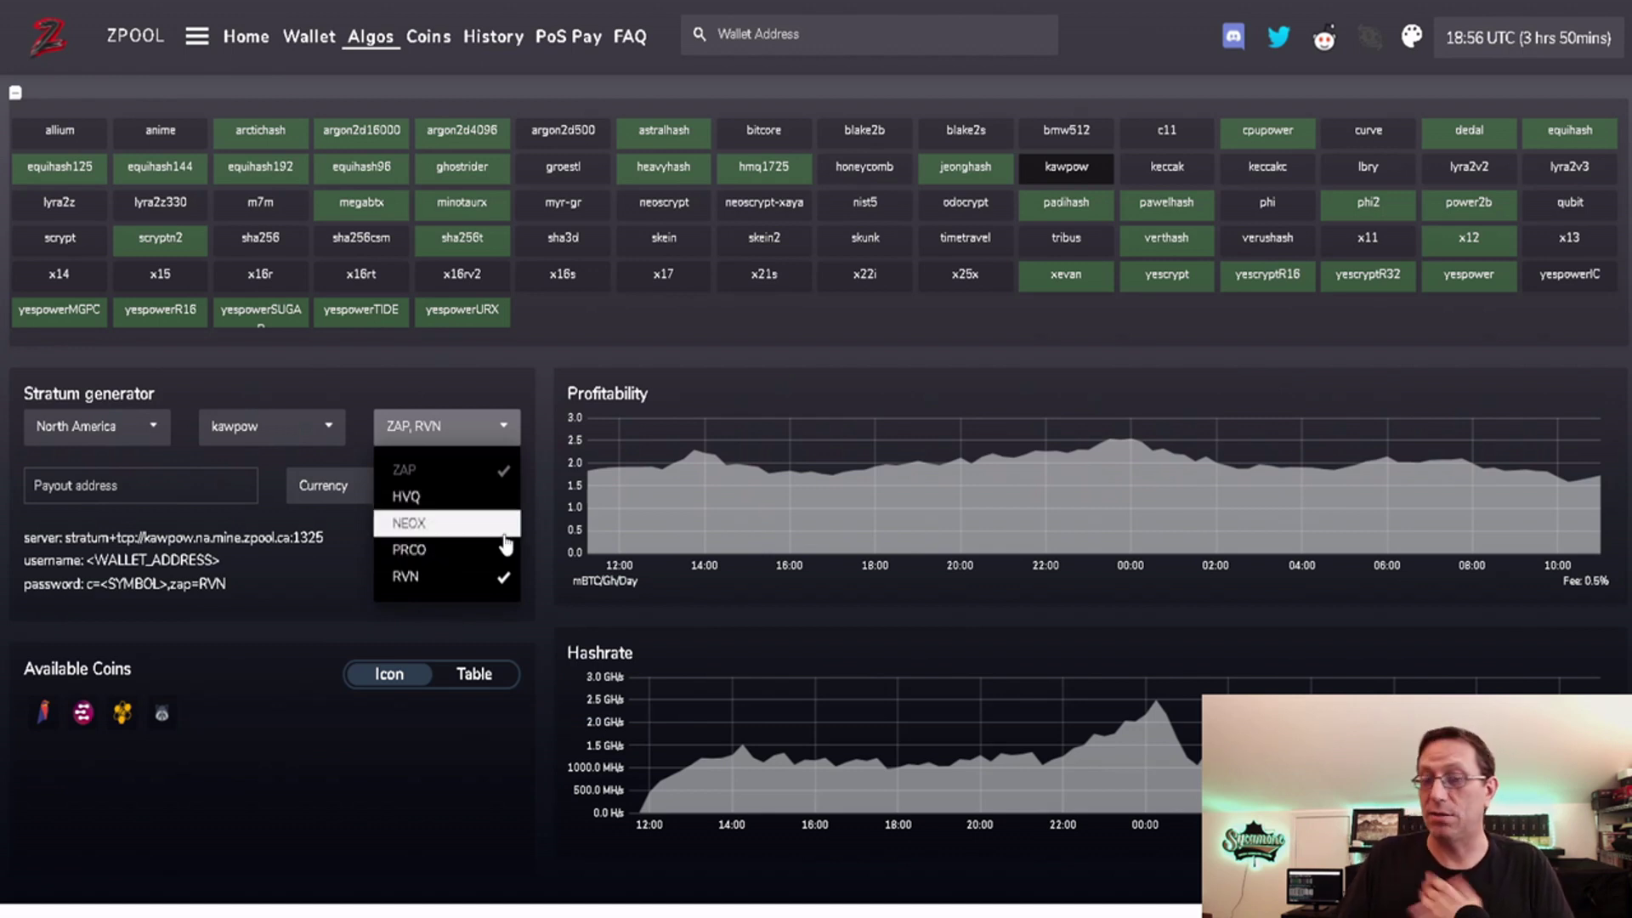
{"action": "left_click", "coordinate": [505, 502]}
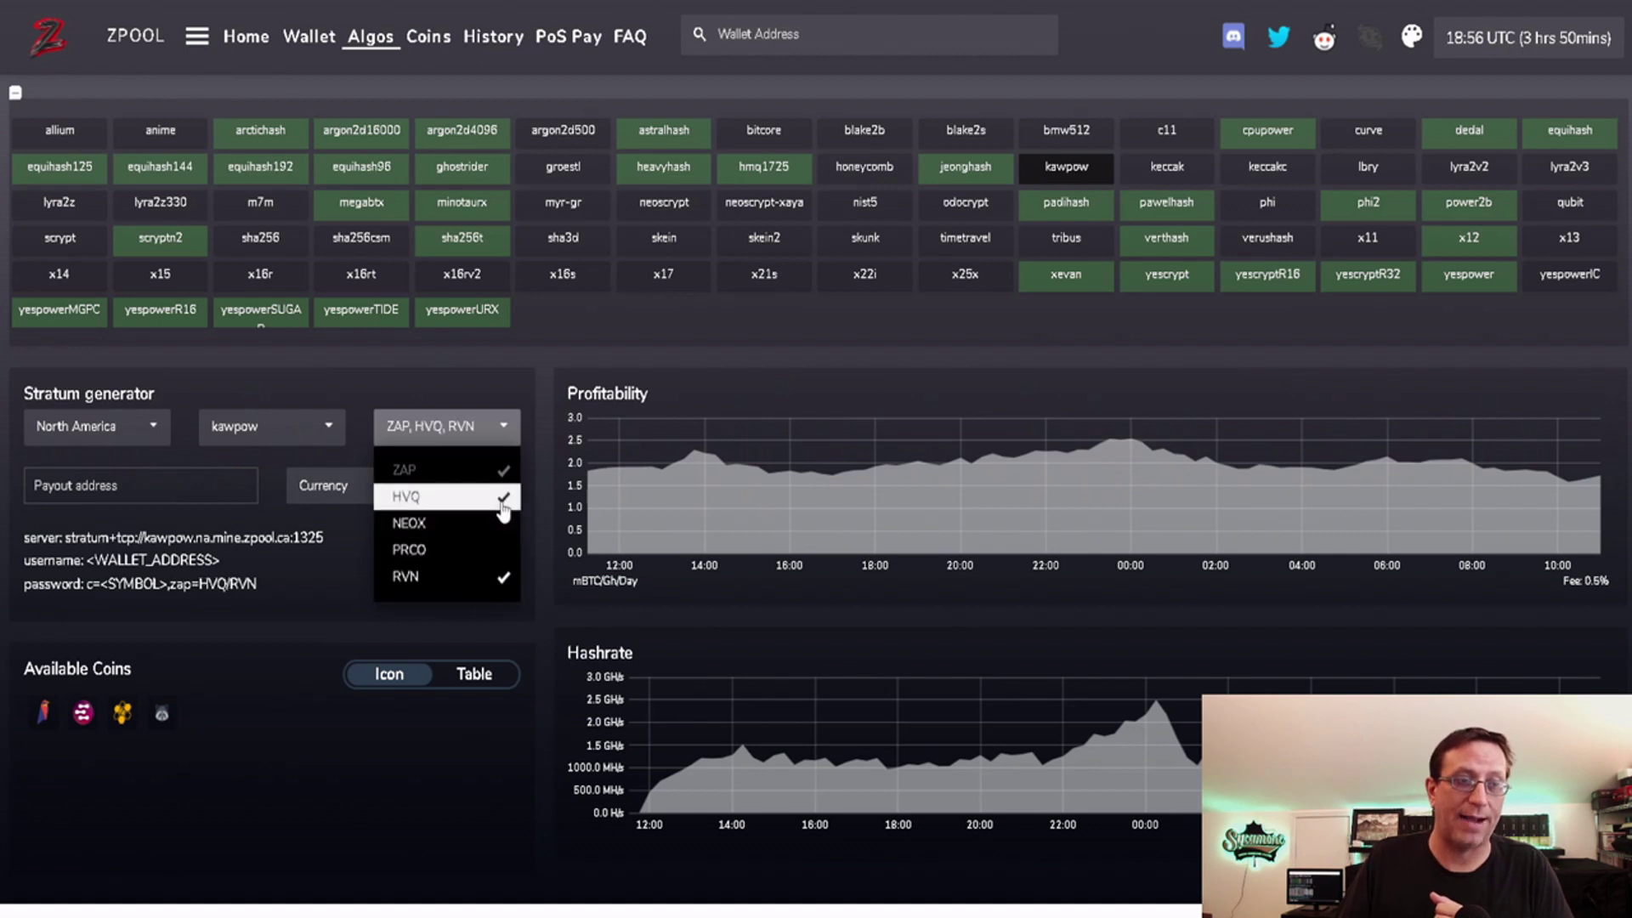
{"action": "left_click", "coordinate": [506, 507]}
{"action": "left_click", "coordinate": [503, 576]}
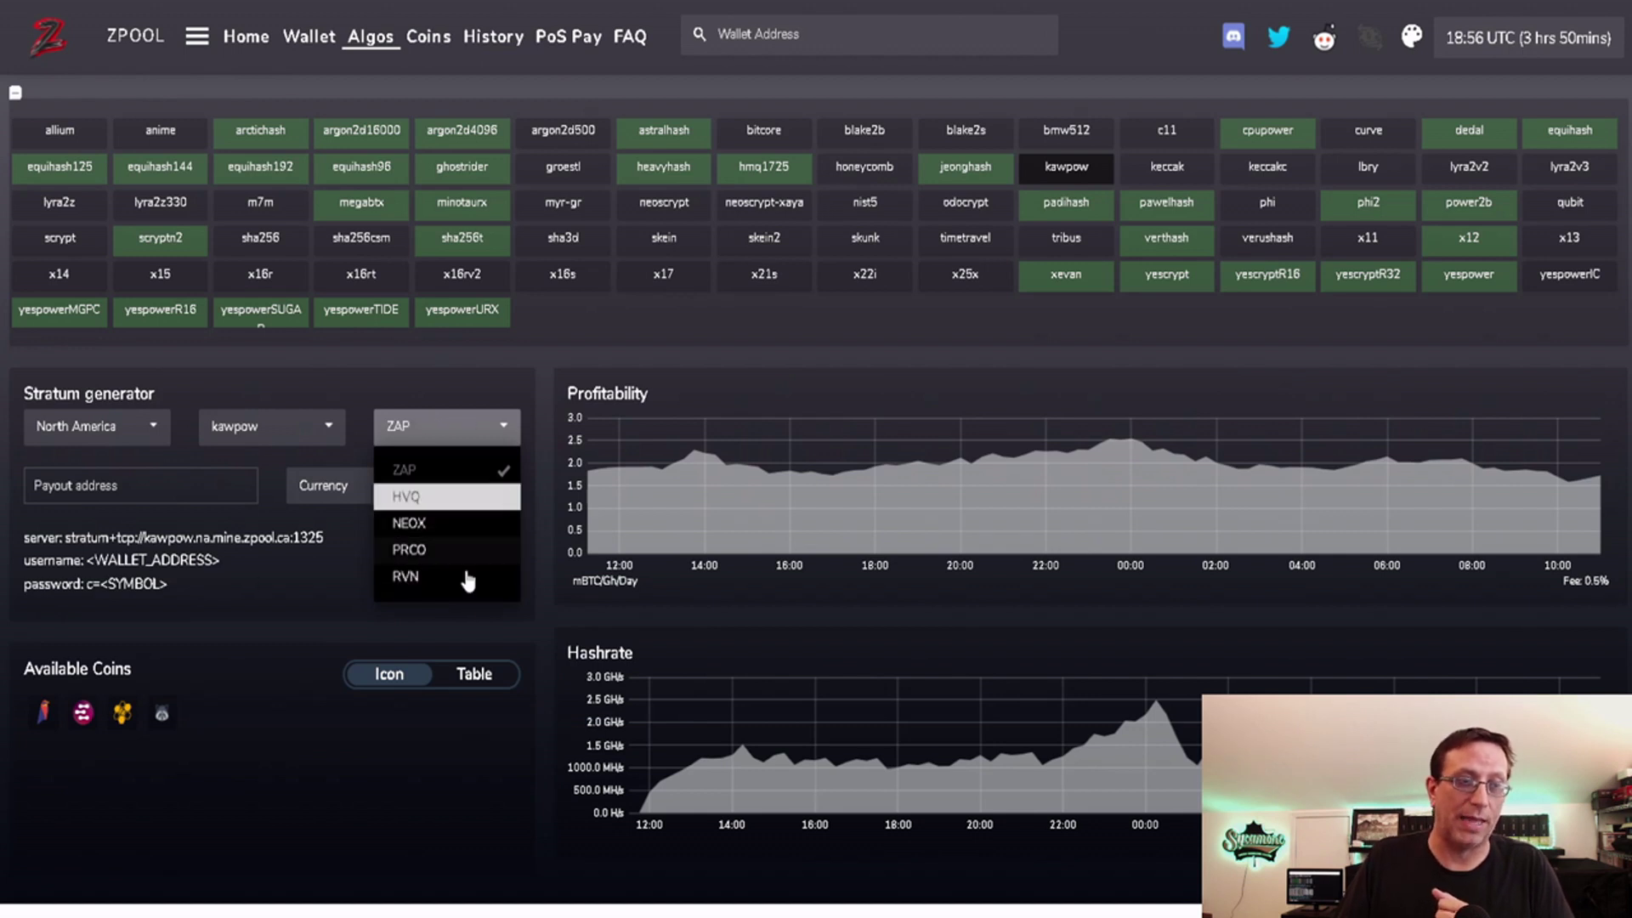
{"action": "left_click", "coordinate": [347, 618]}
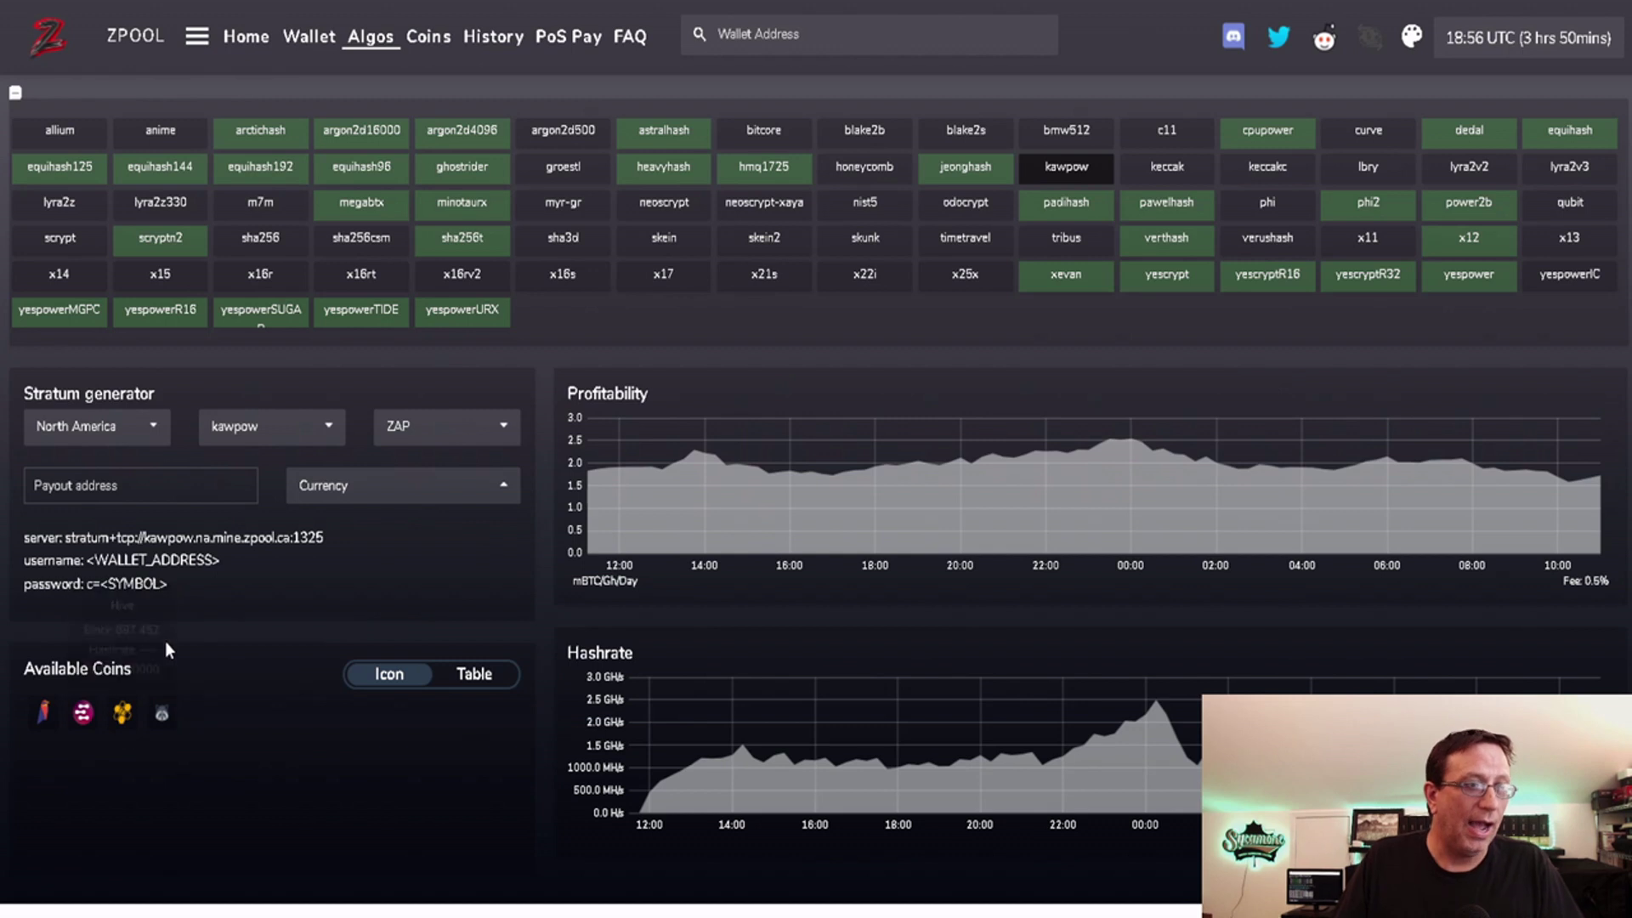
Set the payout currency in the stratum generator to RVN and check the ZAP coin options without selecting any
{"action": "left_click", "coordinate": [380, 489]}
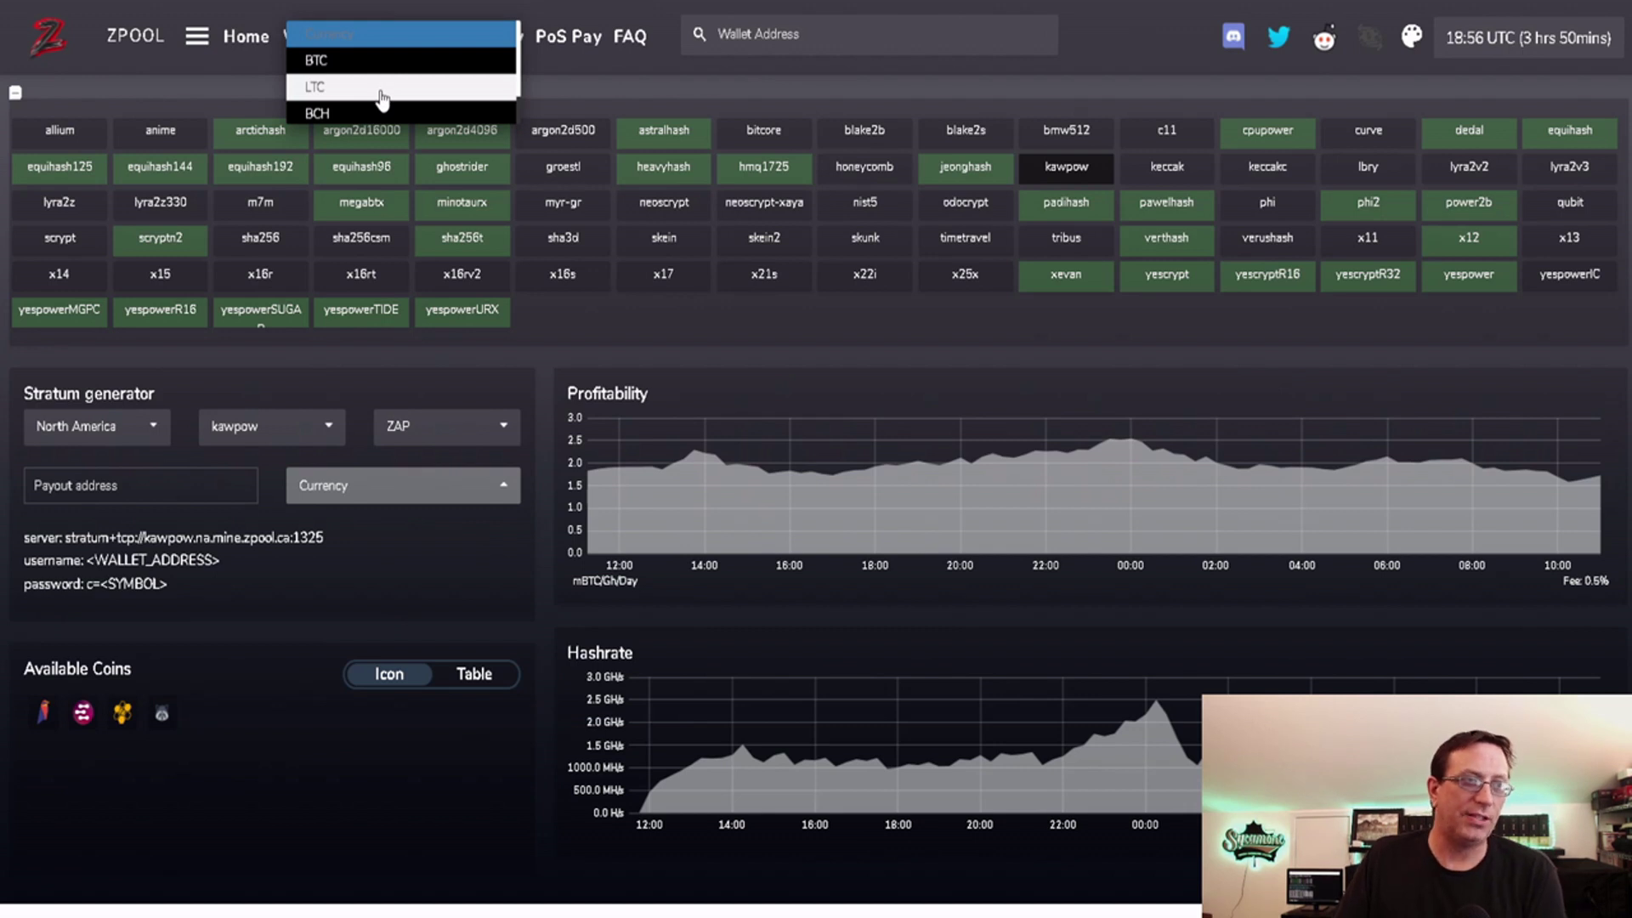
{"action": "scroll", "coordinate": [382, 99], "scroll_direction": "down", "scroll_amount": 10}
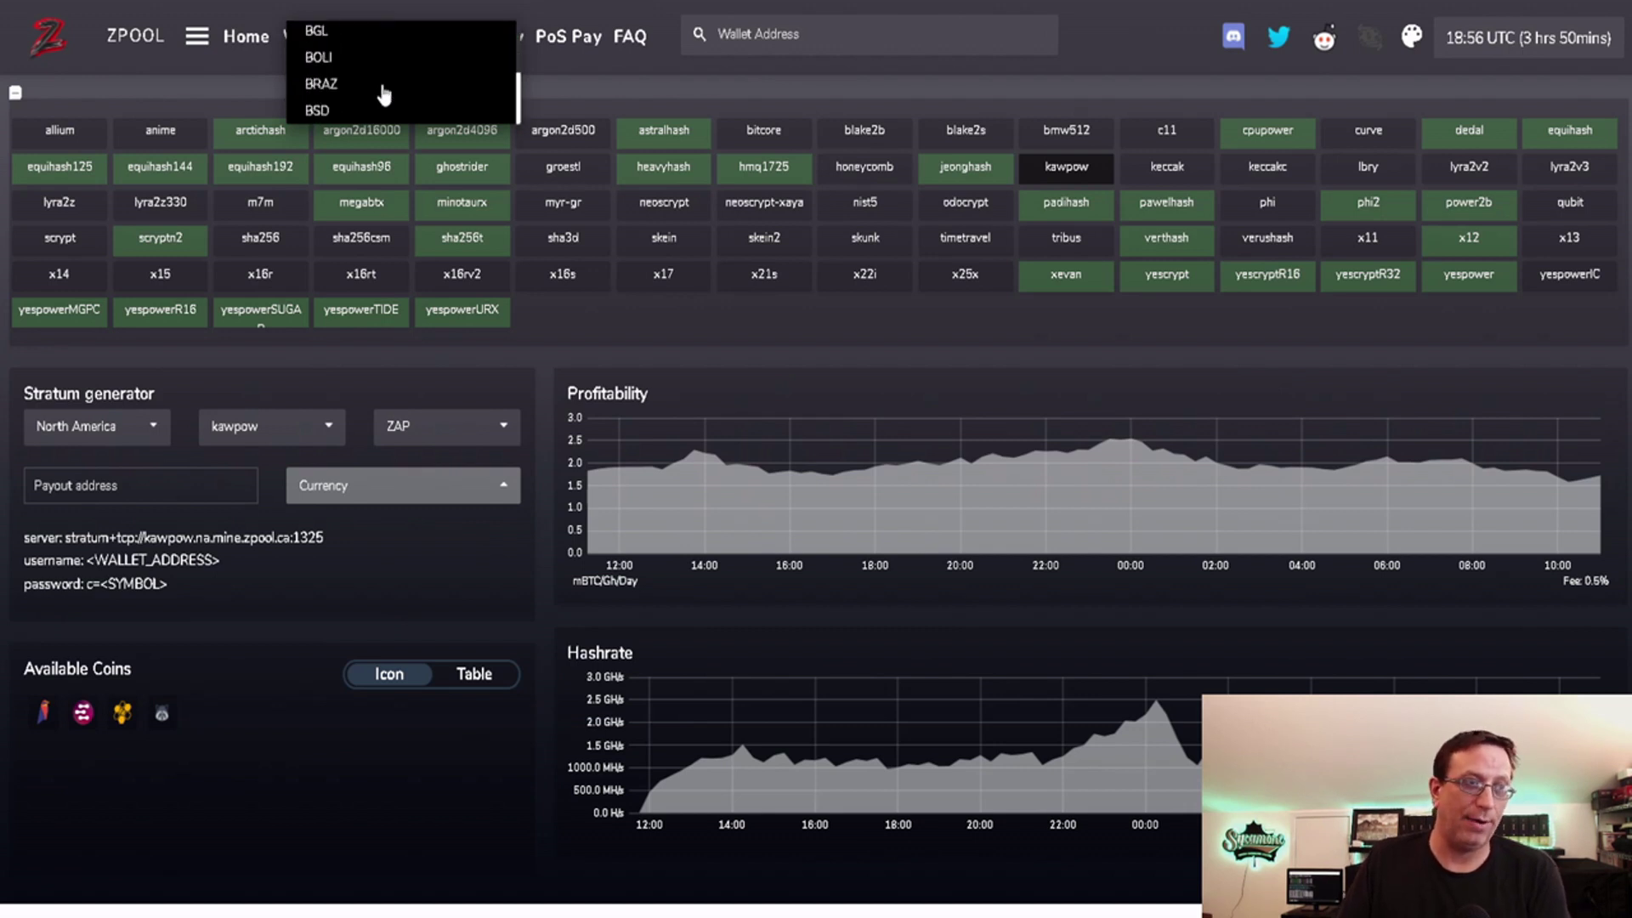
{"action": "scroll", "coordinate": [384, 95], "scroll_direction": "down", "scroll_amount": 15}
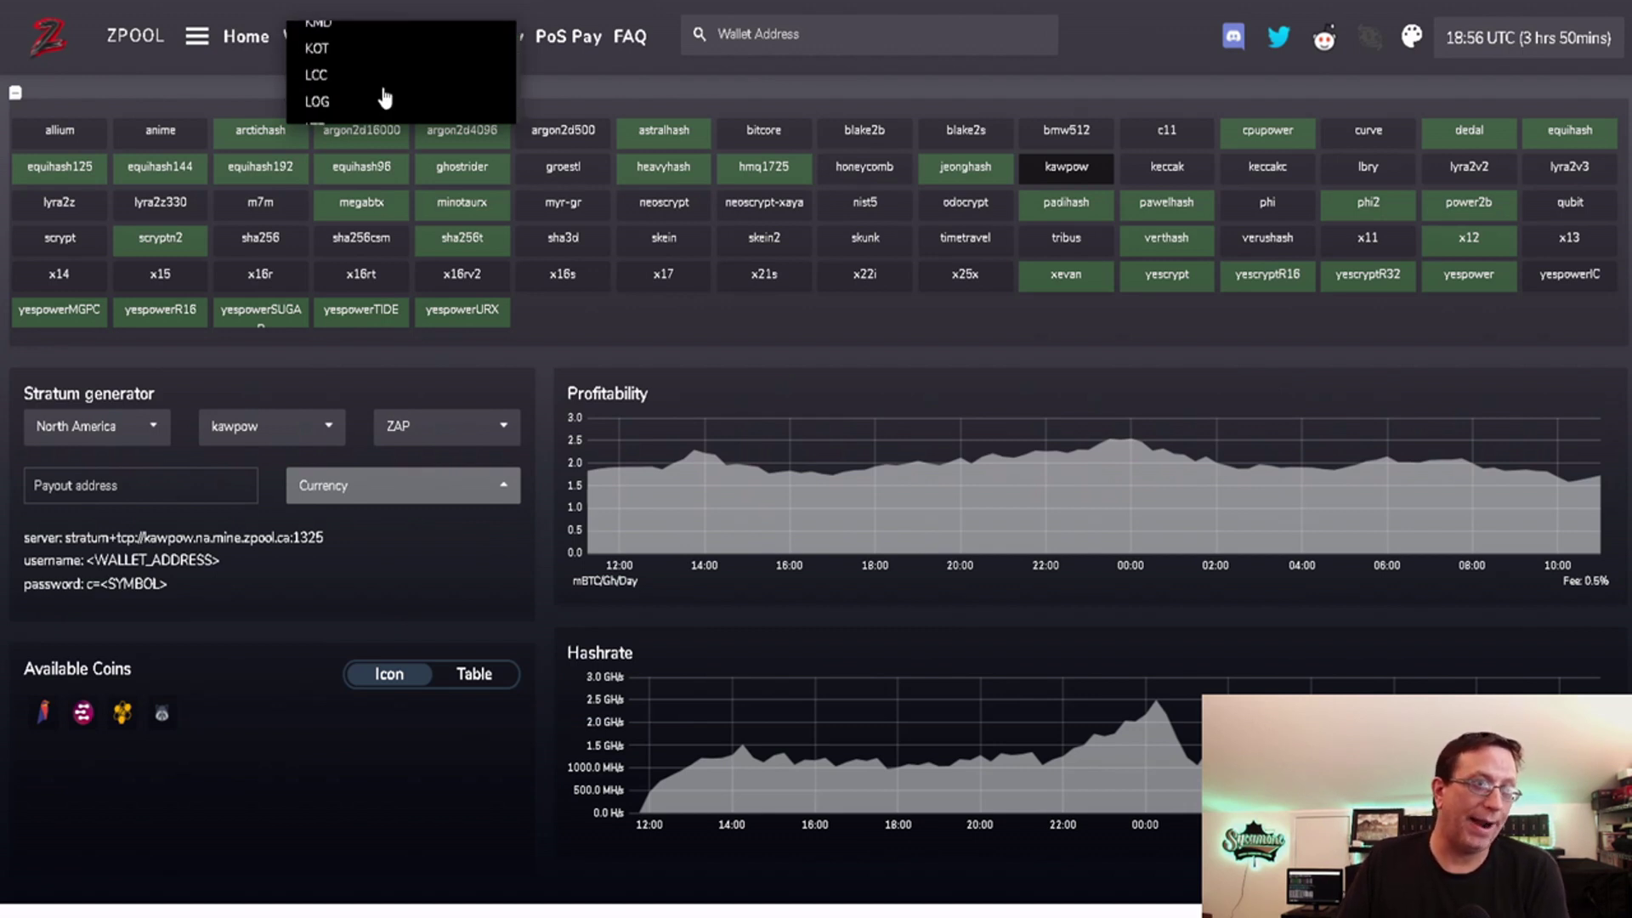
{"action": "scroll", "coordinate": [385, 95], "scroll_direction": "down", "scroll_amount": 10}
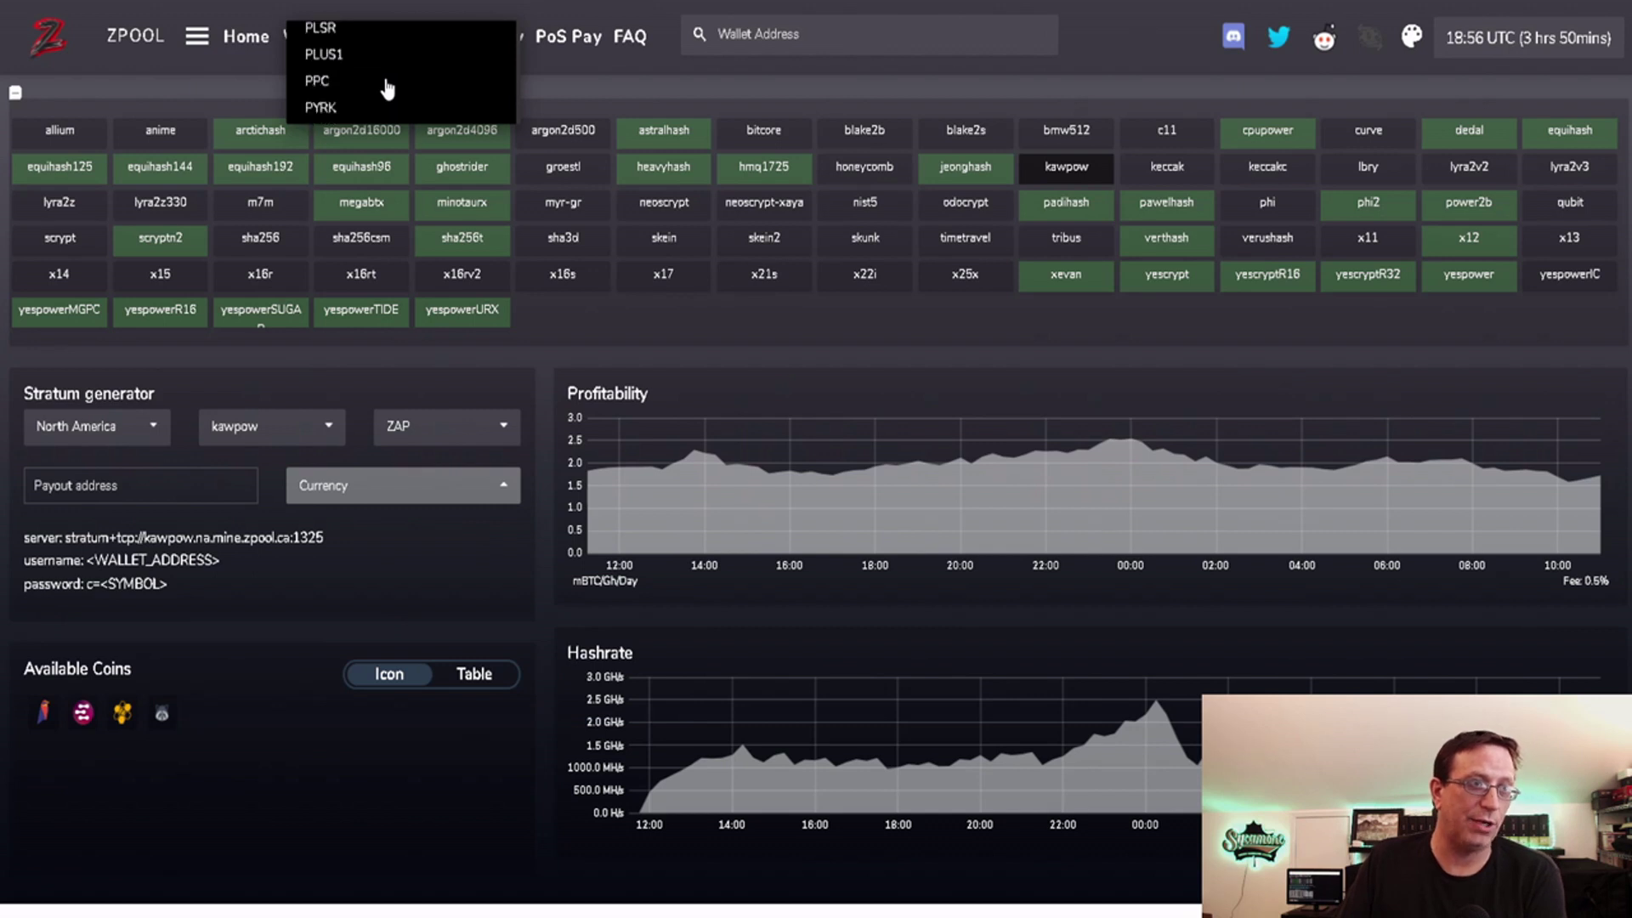
{"action": "scroll", "coordinate": [387, 88], "scroll_direction": "down", "scroll_amount": 3}
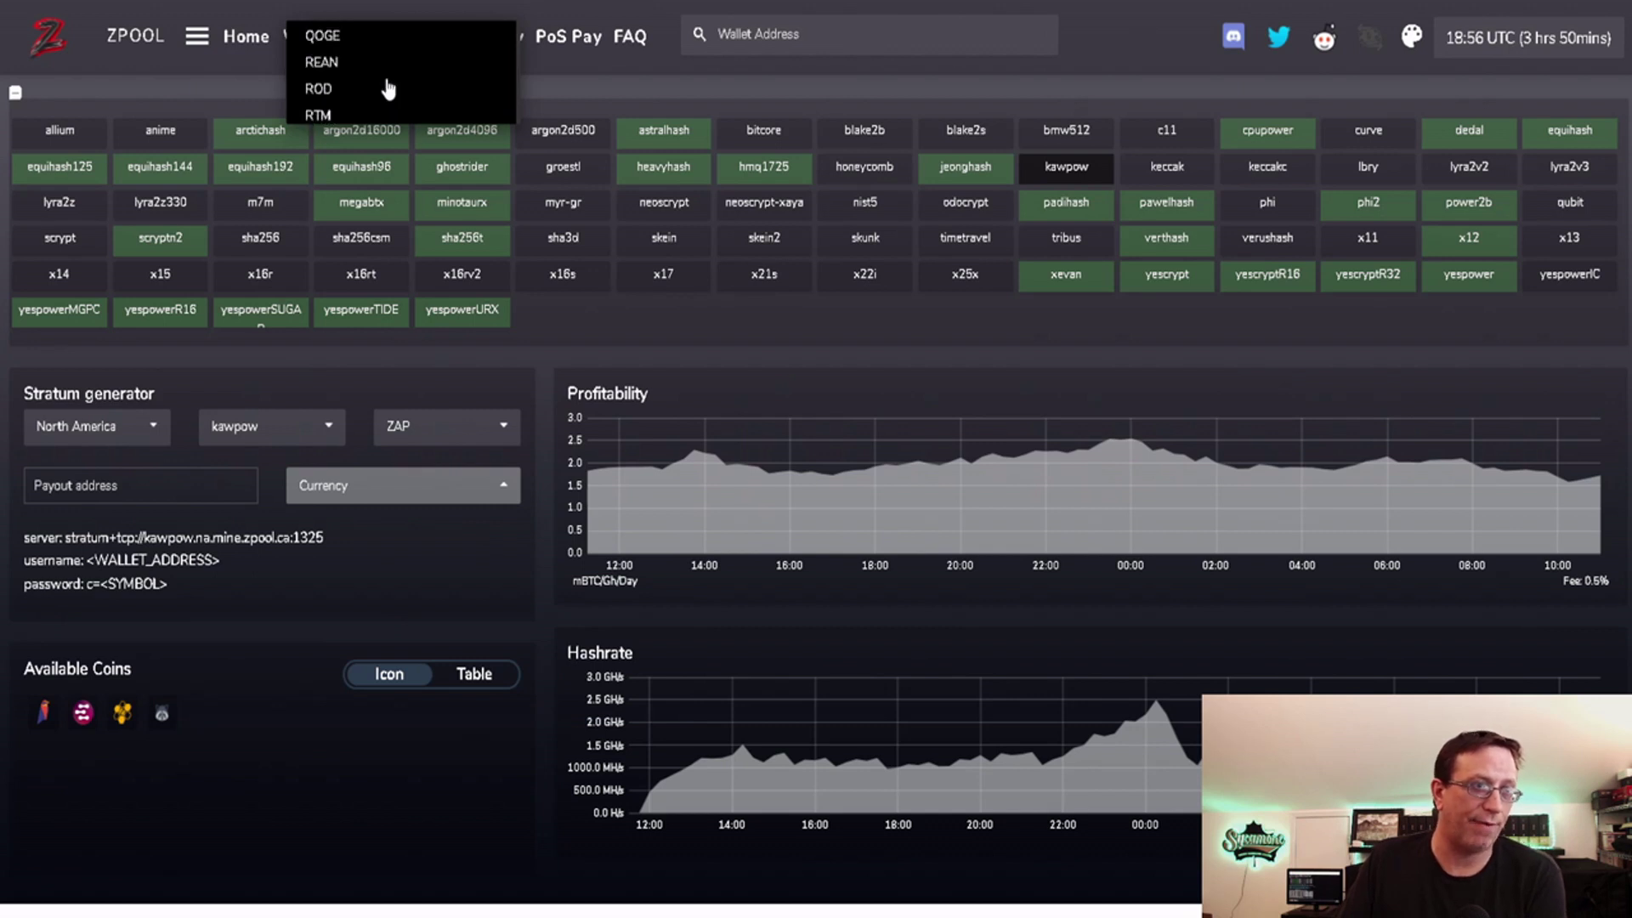
{"action": "scroll", "coordinate": [388, 88], "scroll_direction": "down", "scroll_amount": 2}
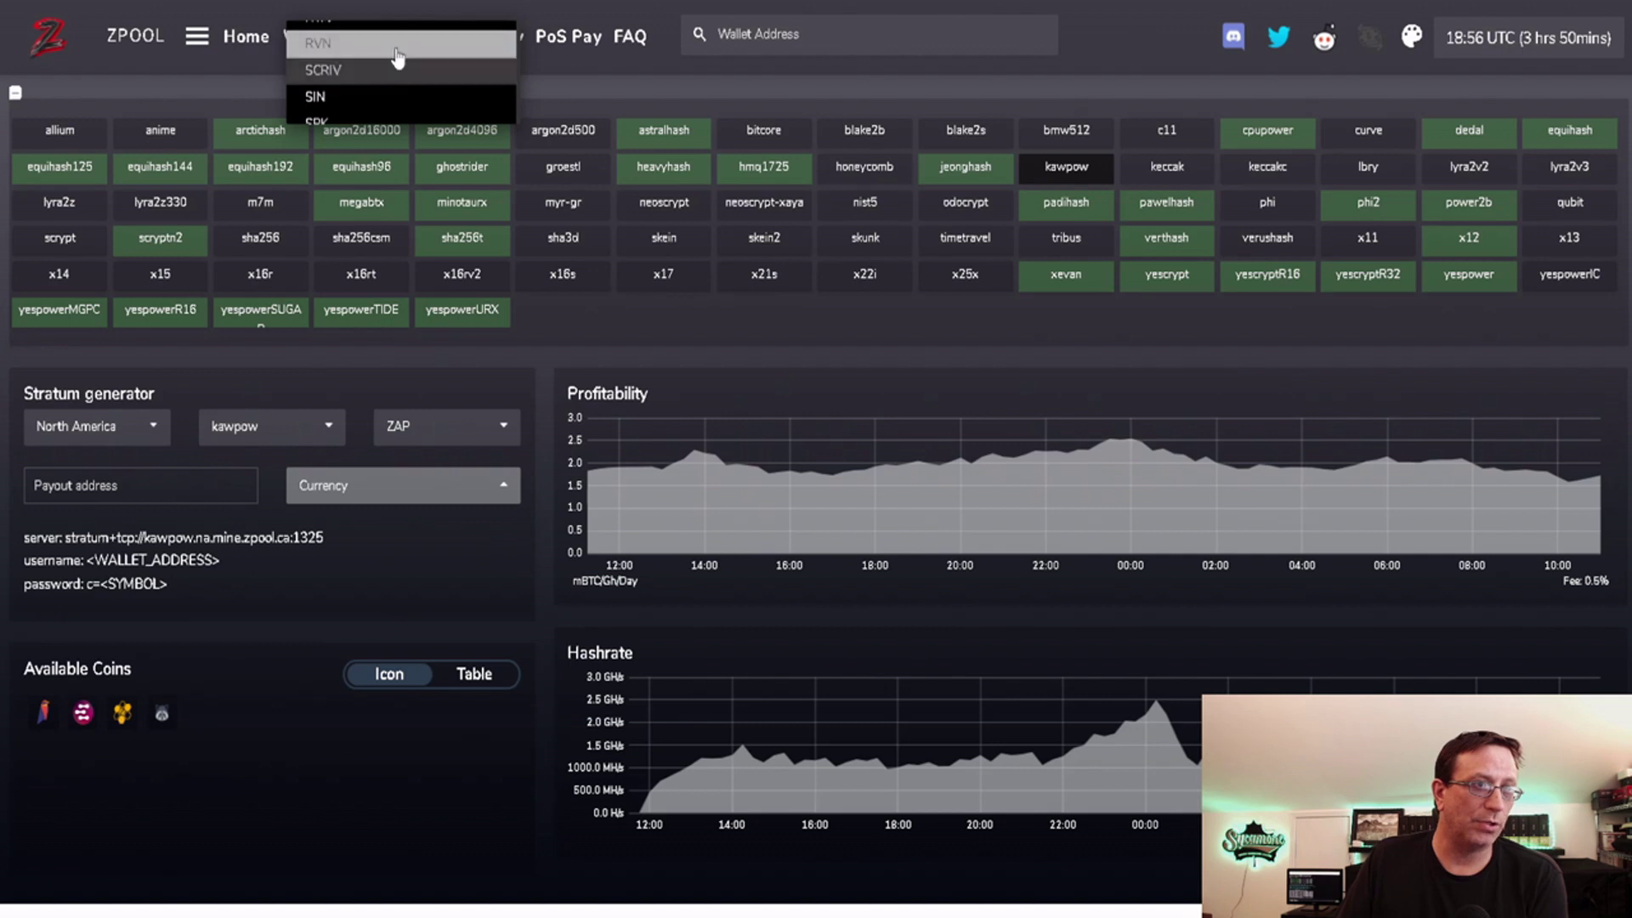
{"action": "left_click", "coordinate": [399, 43]}
{"action": "left_click", "coordinate": [383, 579]}
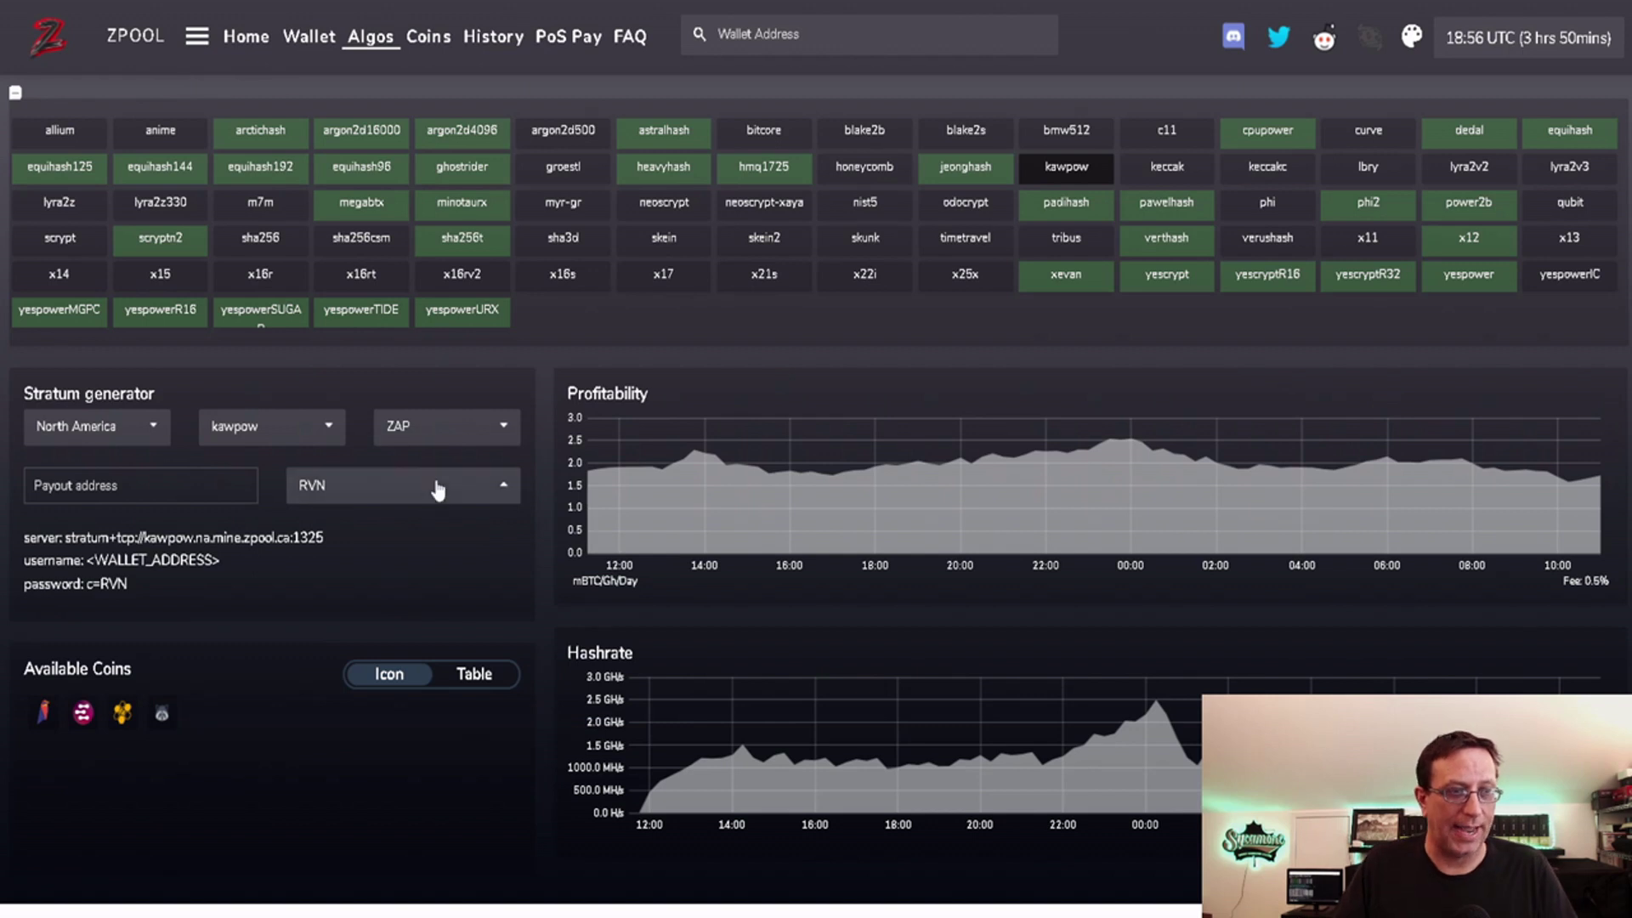
{"action": "left_click", "coordinate": [469, 429]}
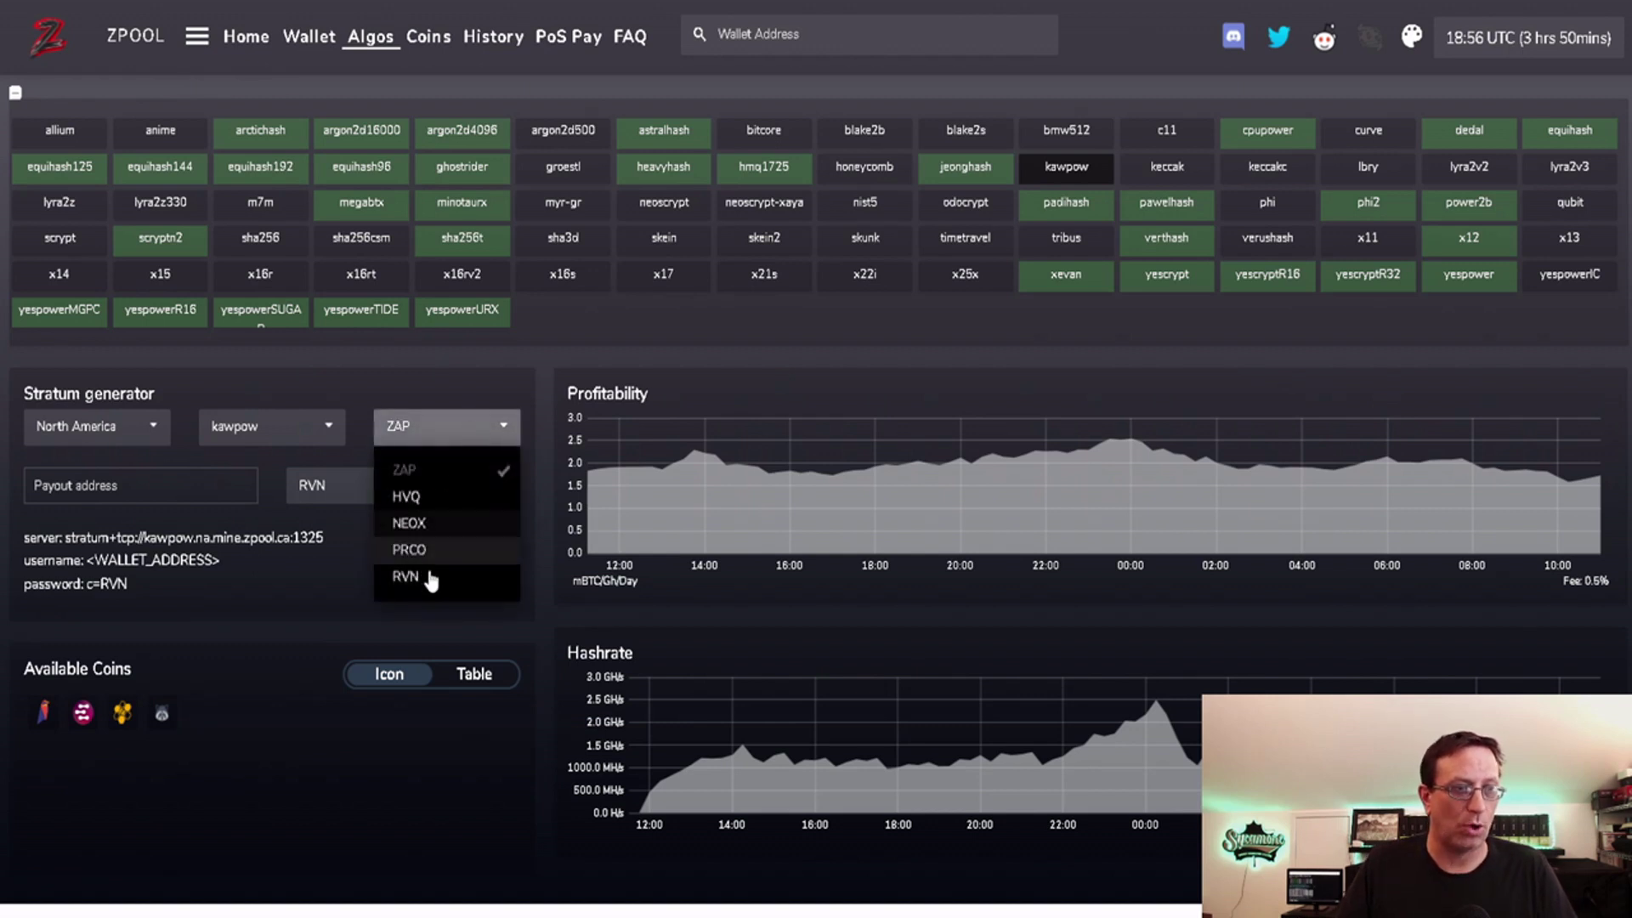
{"action": "left_click", "coordinate": [276, 644]}
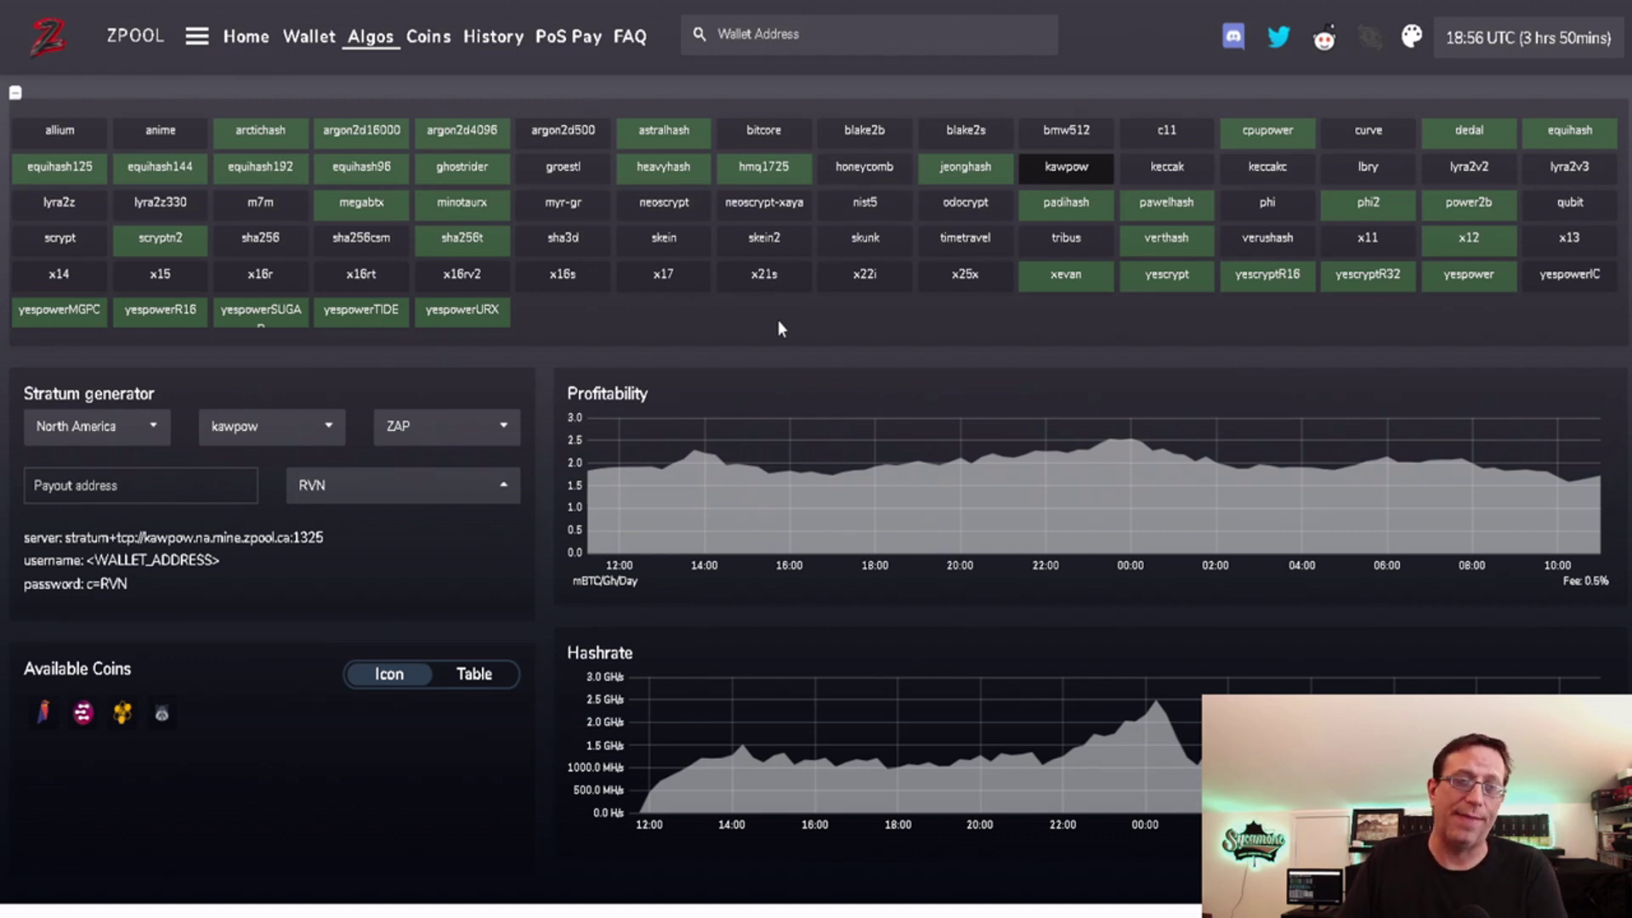
Switch to Zergpool and look over its home page down to the miner command line generator
{"action": "key", "text": "ctrl+Tab"}
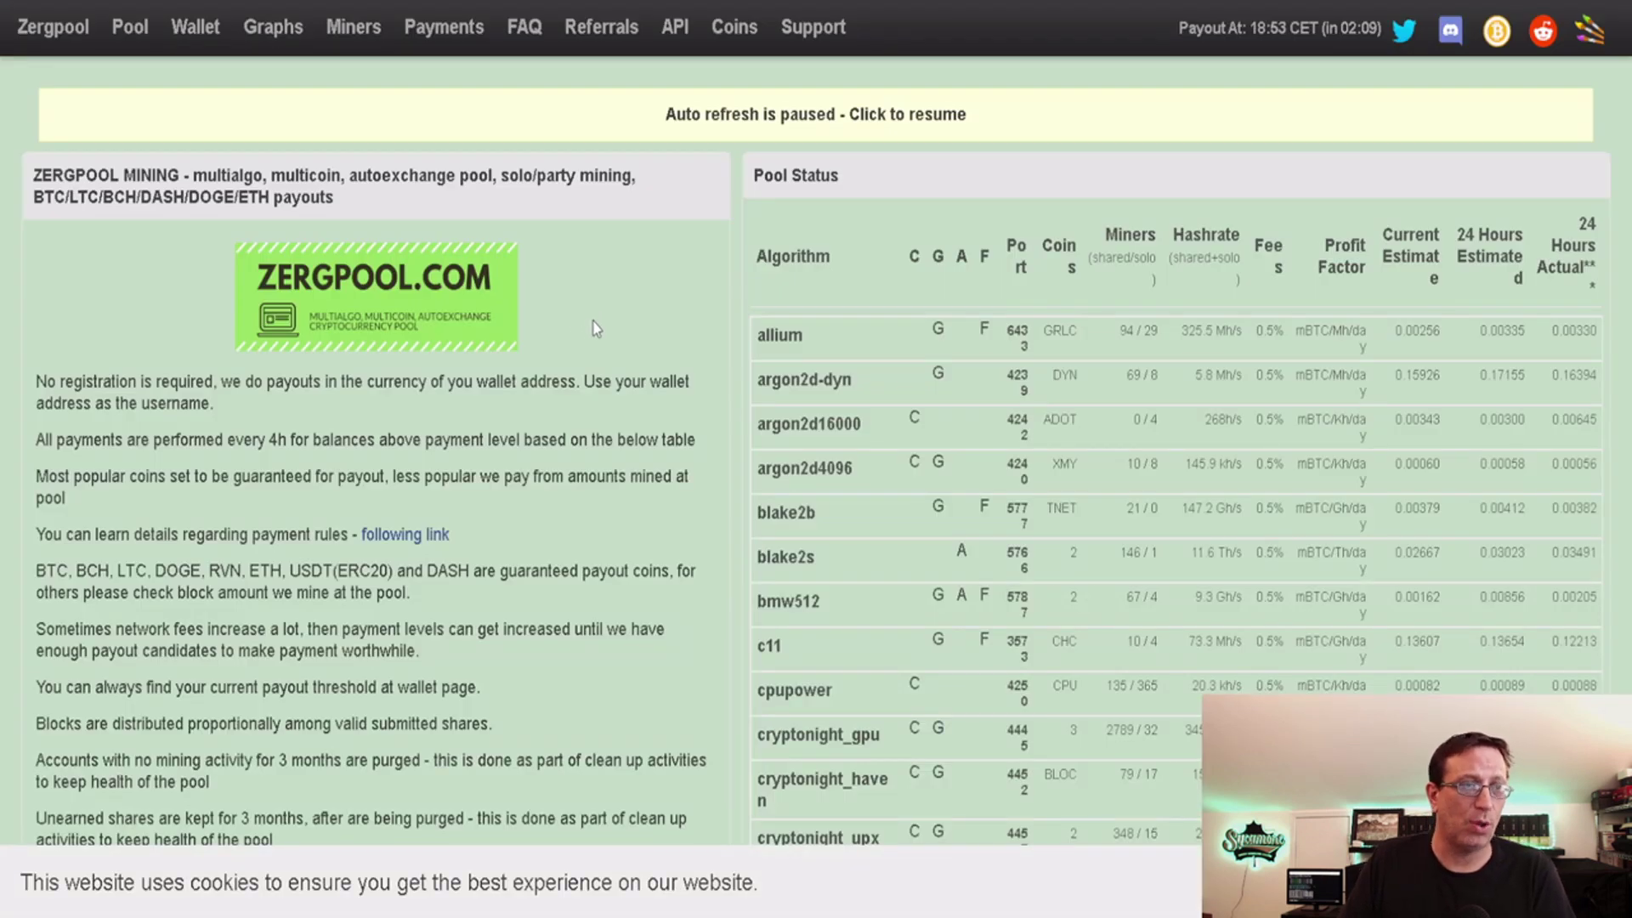
{"action": "scroll", "coordinate": [595, 319], "scroll_direction": "down", "scroll_amount": 3}
{"action": "scroll", "coordinate": [597, 323], "scroll_direction": "down", "scroll_amount": 2}
{"action": "scroll", "coordinate": [600, 325], "scroll_direction": "down", "scroll_amount": 2}
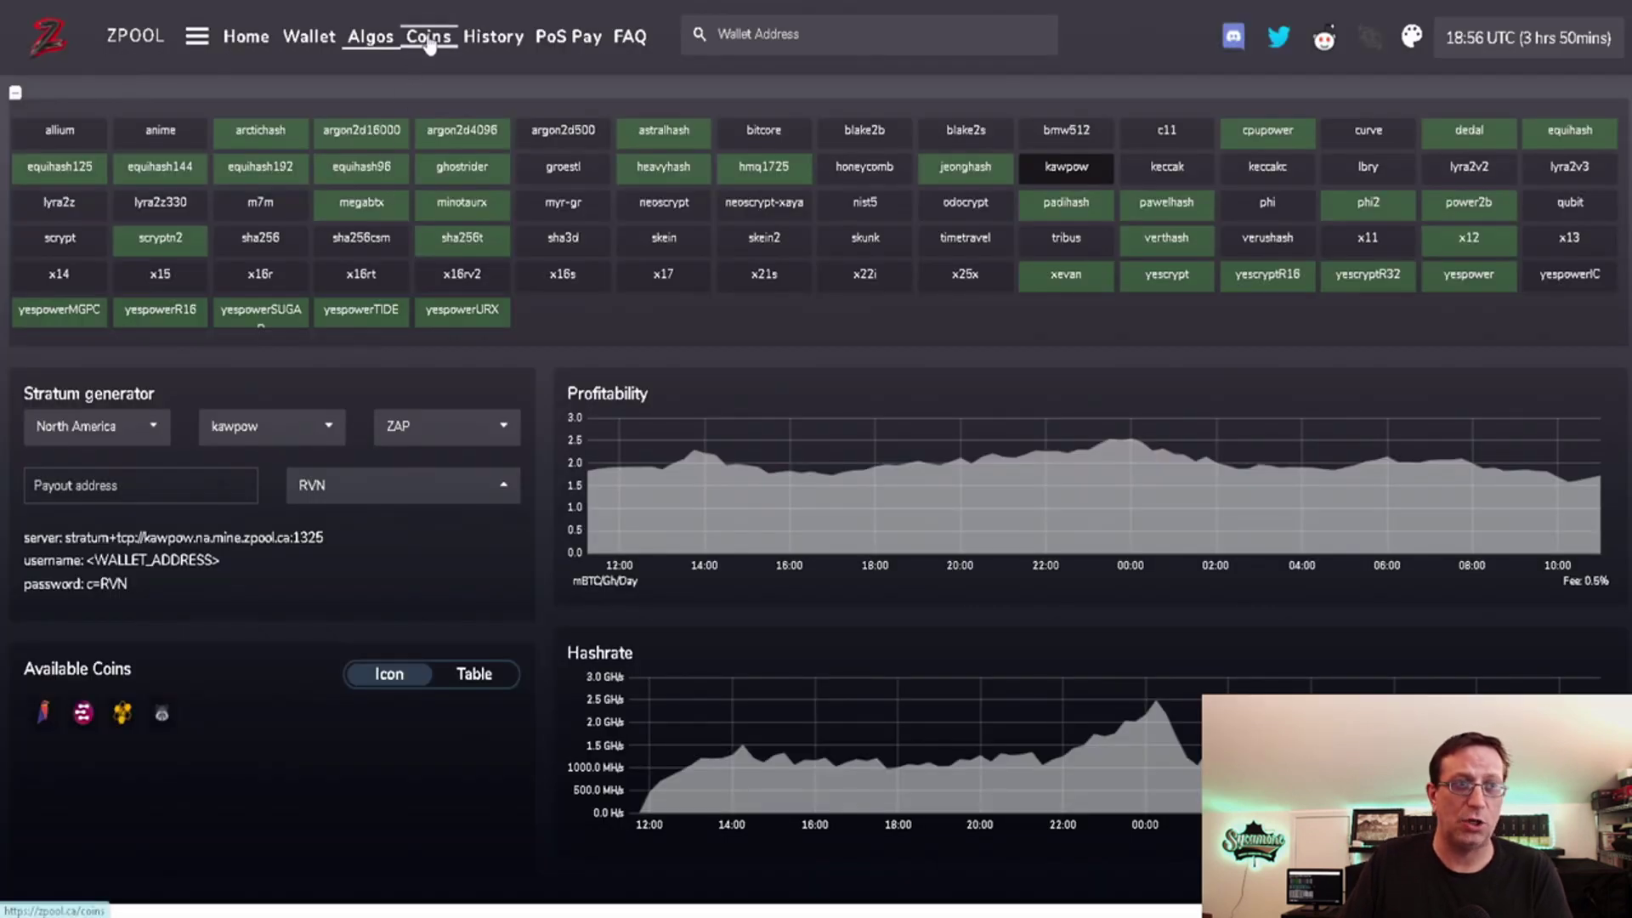
Switch back to zpool, browse its supported coins and view the coin details of Flux
{"action": "left_click", "coordinate": [428, 37]}
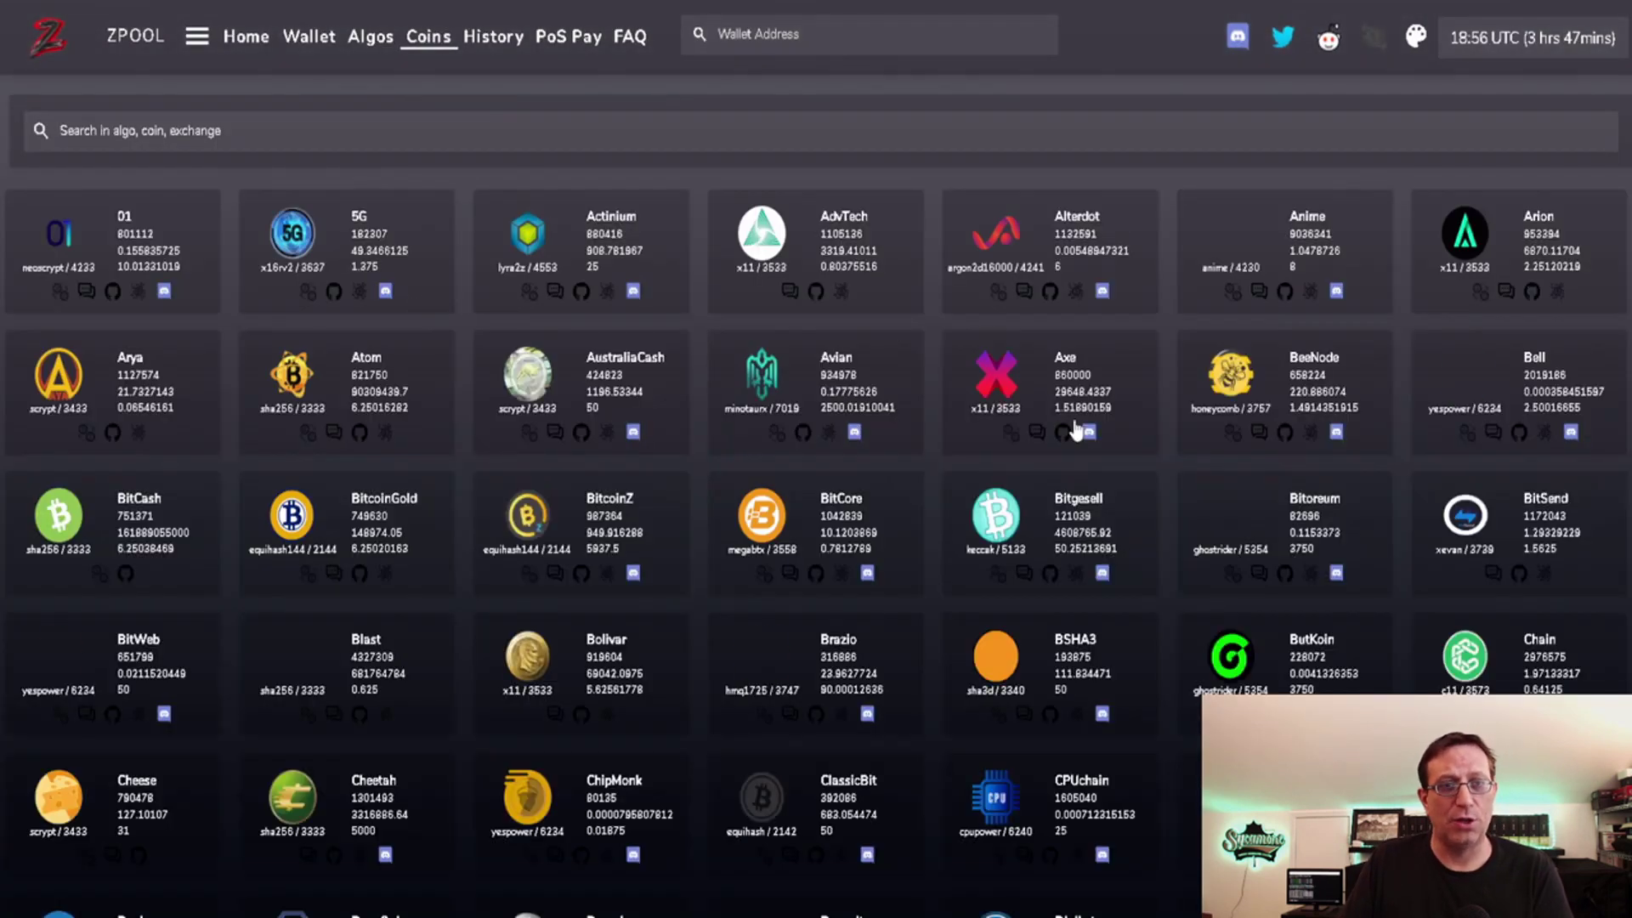
{"action": "scroll", "coordinate": [586, 452], "scroll_direction": "down", "scroll_amount": 3}
{"action": "scroll", "coordinate": [587, 452], "scroll_direction": "up", "scroll_amount": 3}
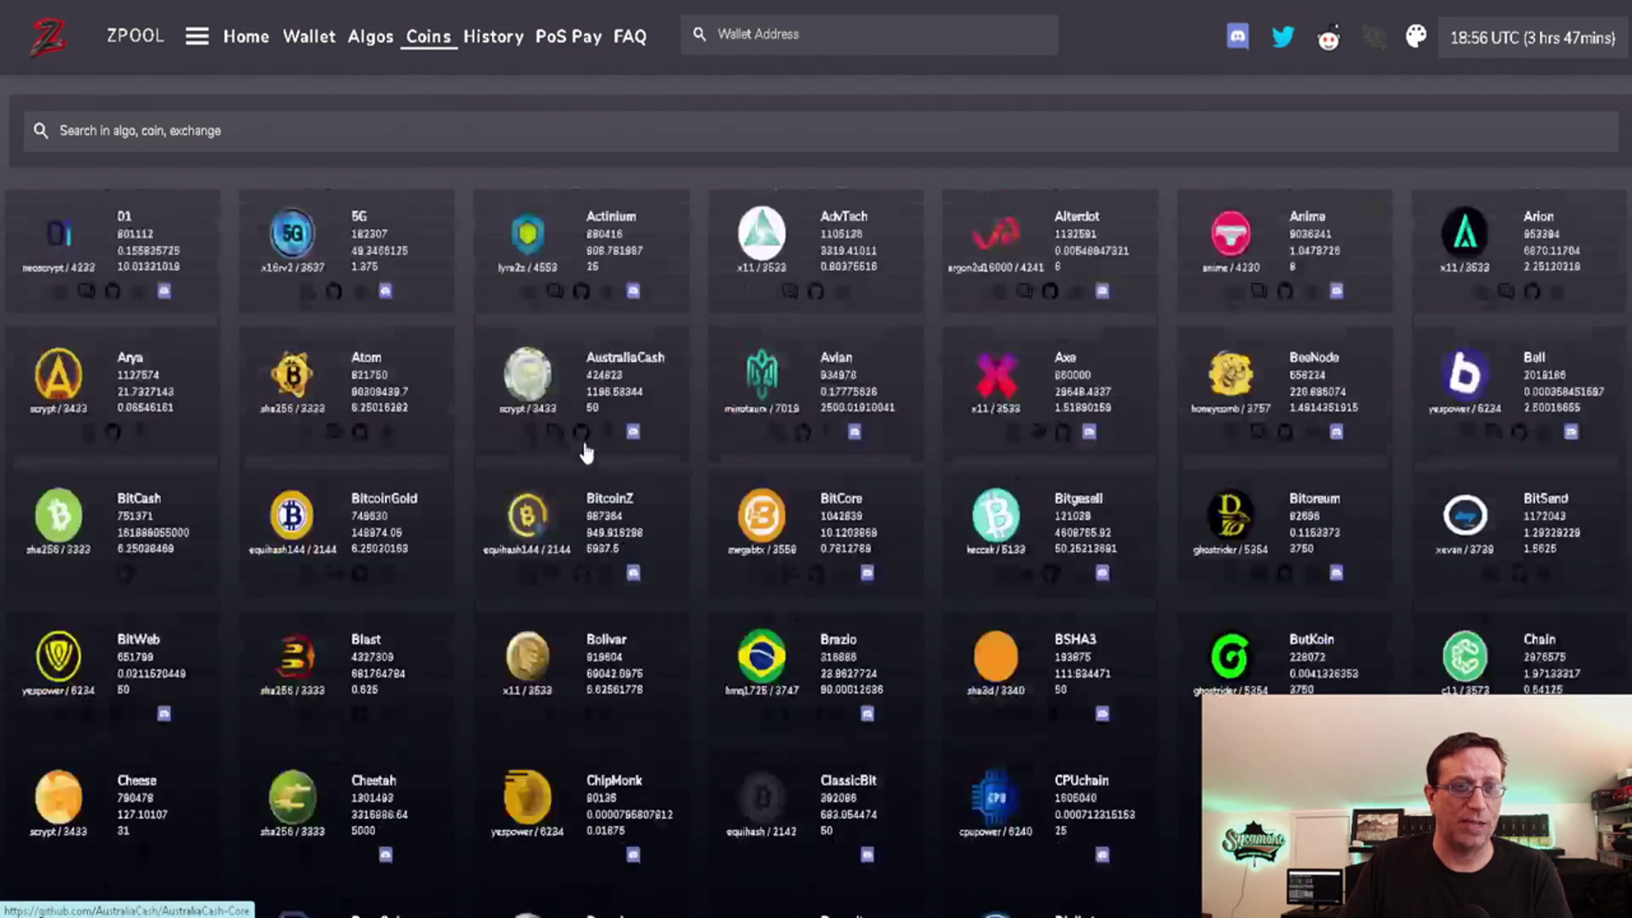
{"action": "scroll", "coordinate": [533, 445], "scroll_direction": "down", "scroll_amount": 1}
{"action": "scroll", "coordinate": [533, 446], "scroll_direction": "down", "scroll_amount": 4}
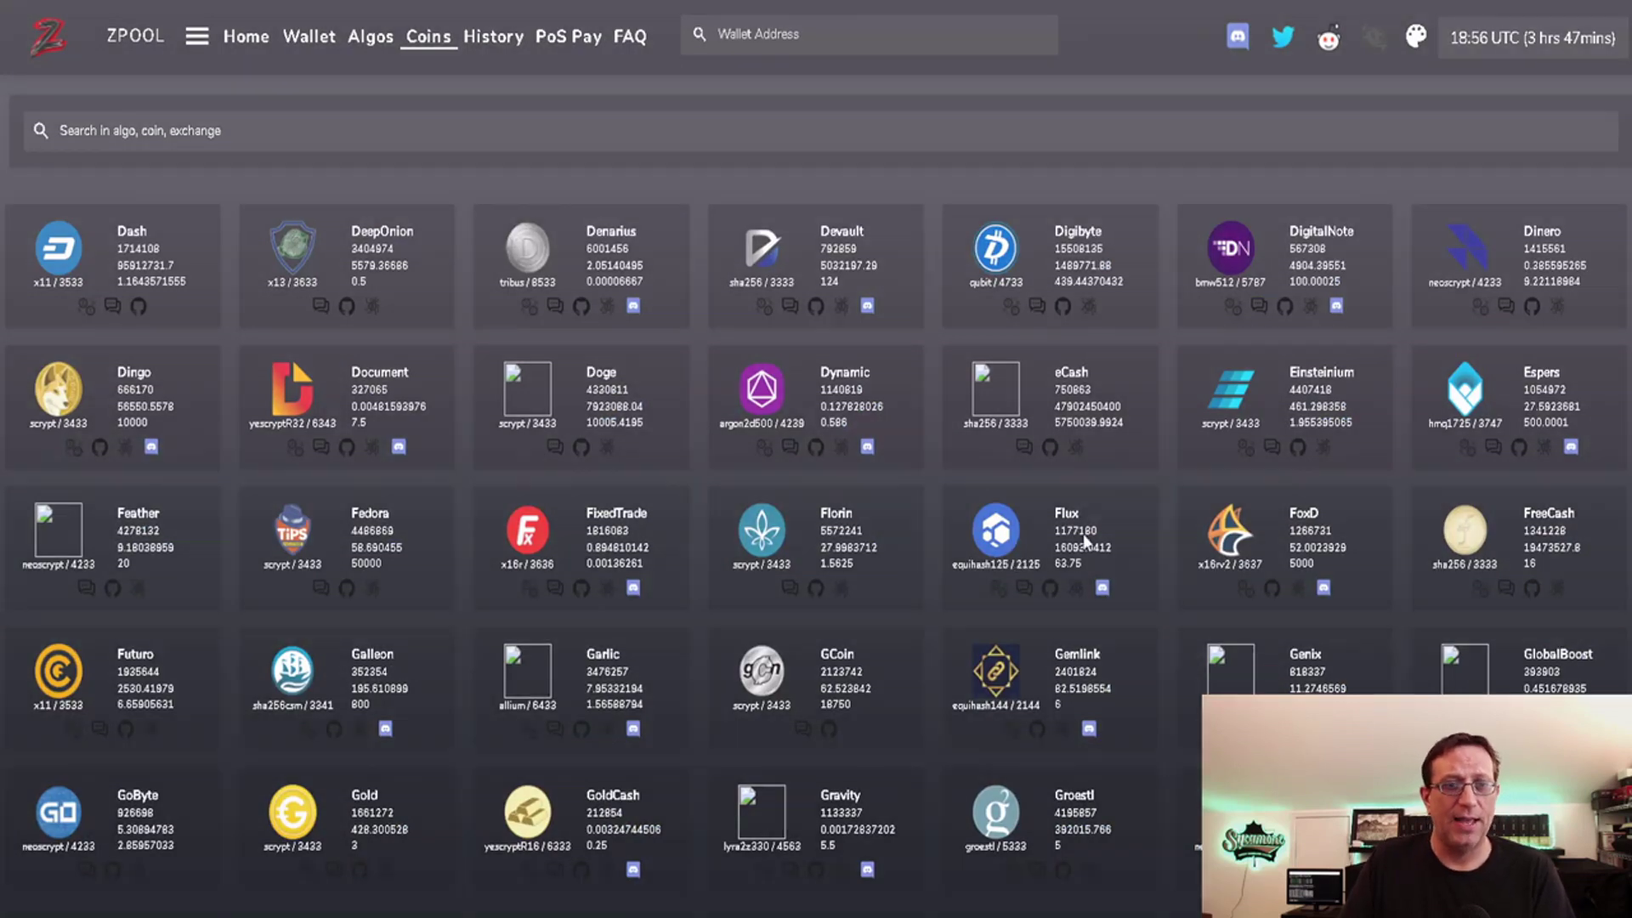
{"action": "left_click", "coordinate": [1085, 540]}
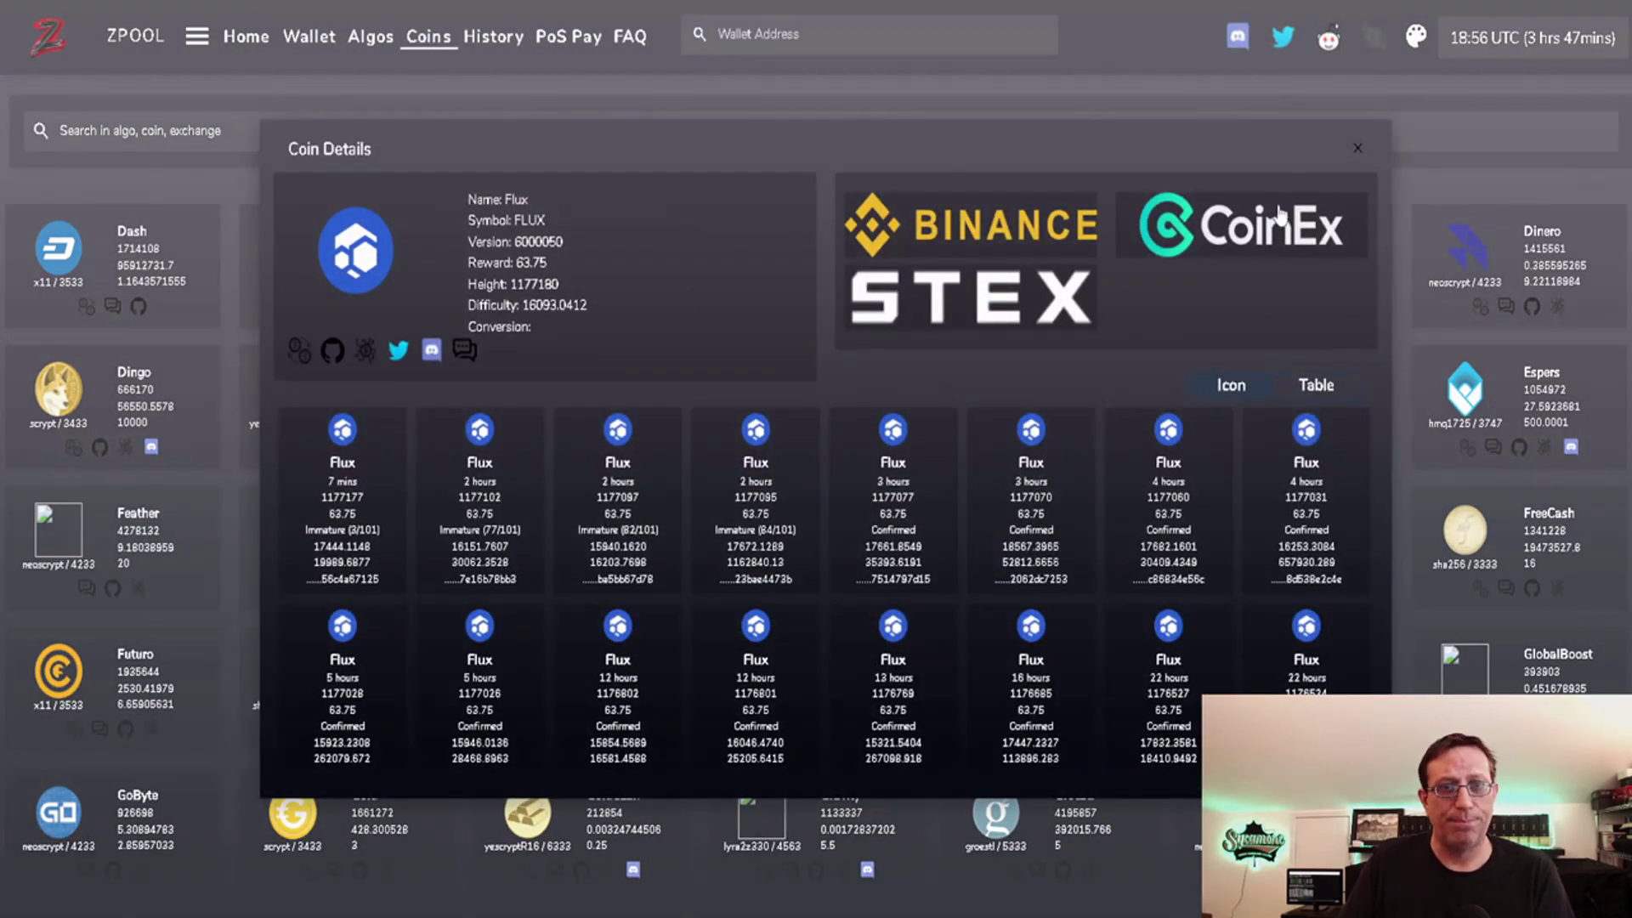
{"action": "left_click", "coordinate": [1356, 149]}
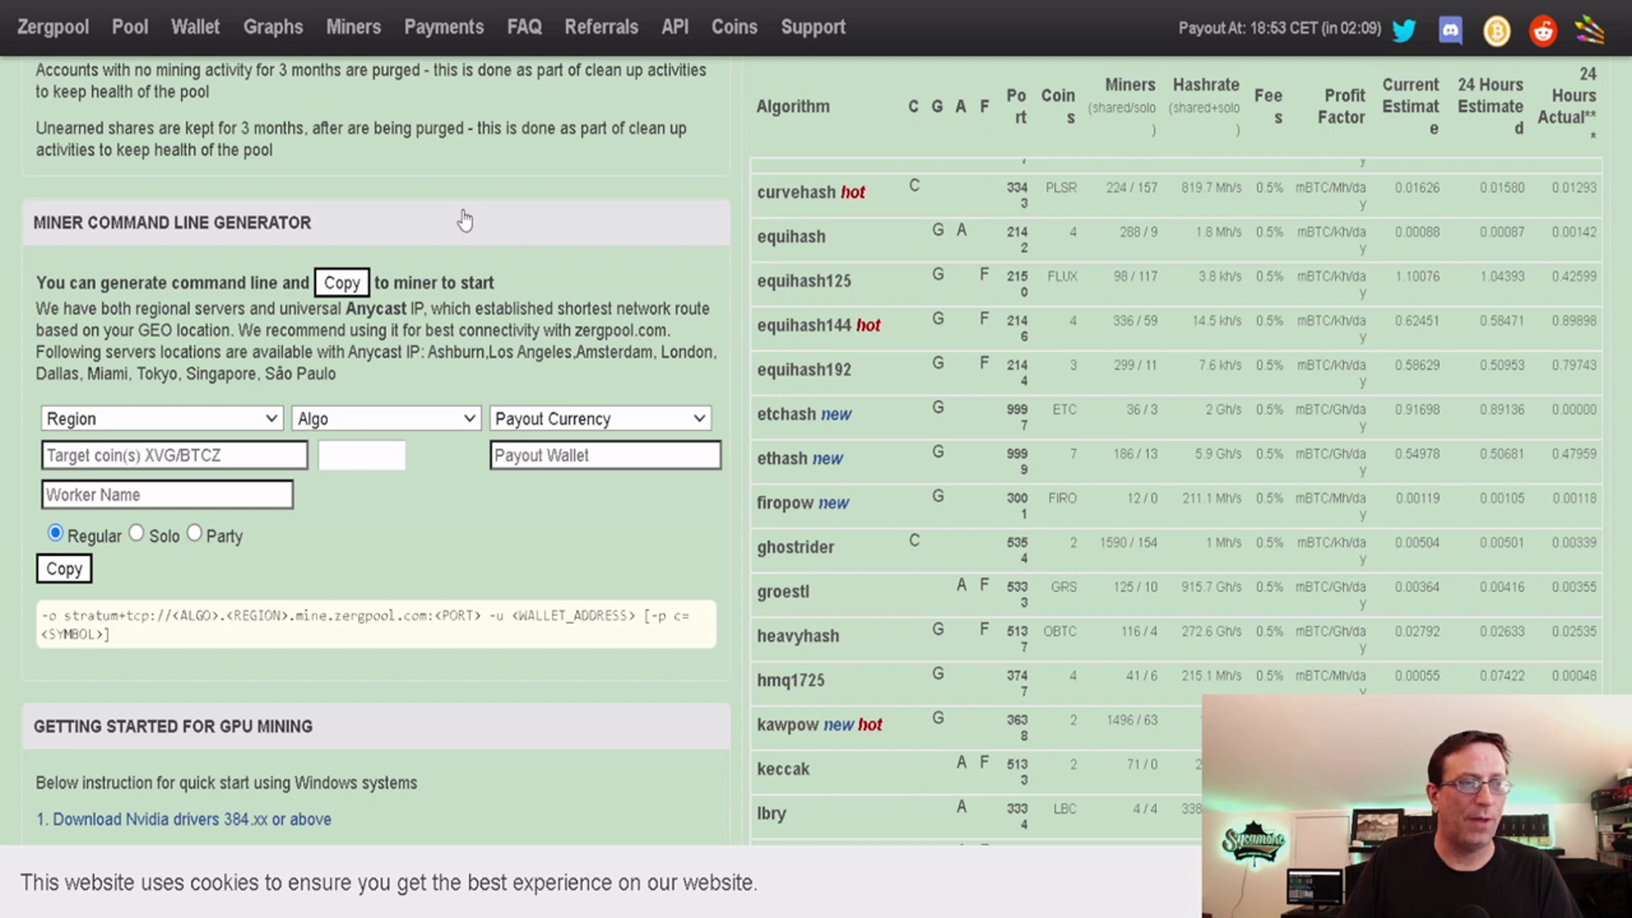
Set Zergpool's miner command line generator to the kawpow algorithm, the North America region and RVN as the payout currency
{"action": "left_click", "coordinate": [470, 424]}
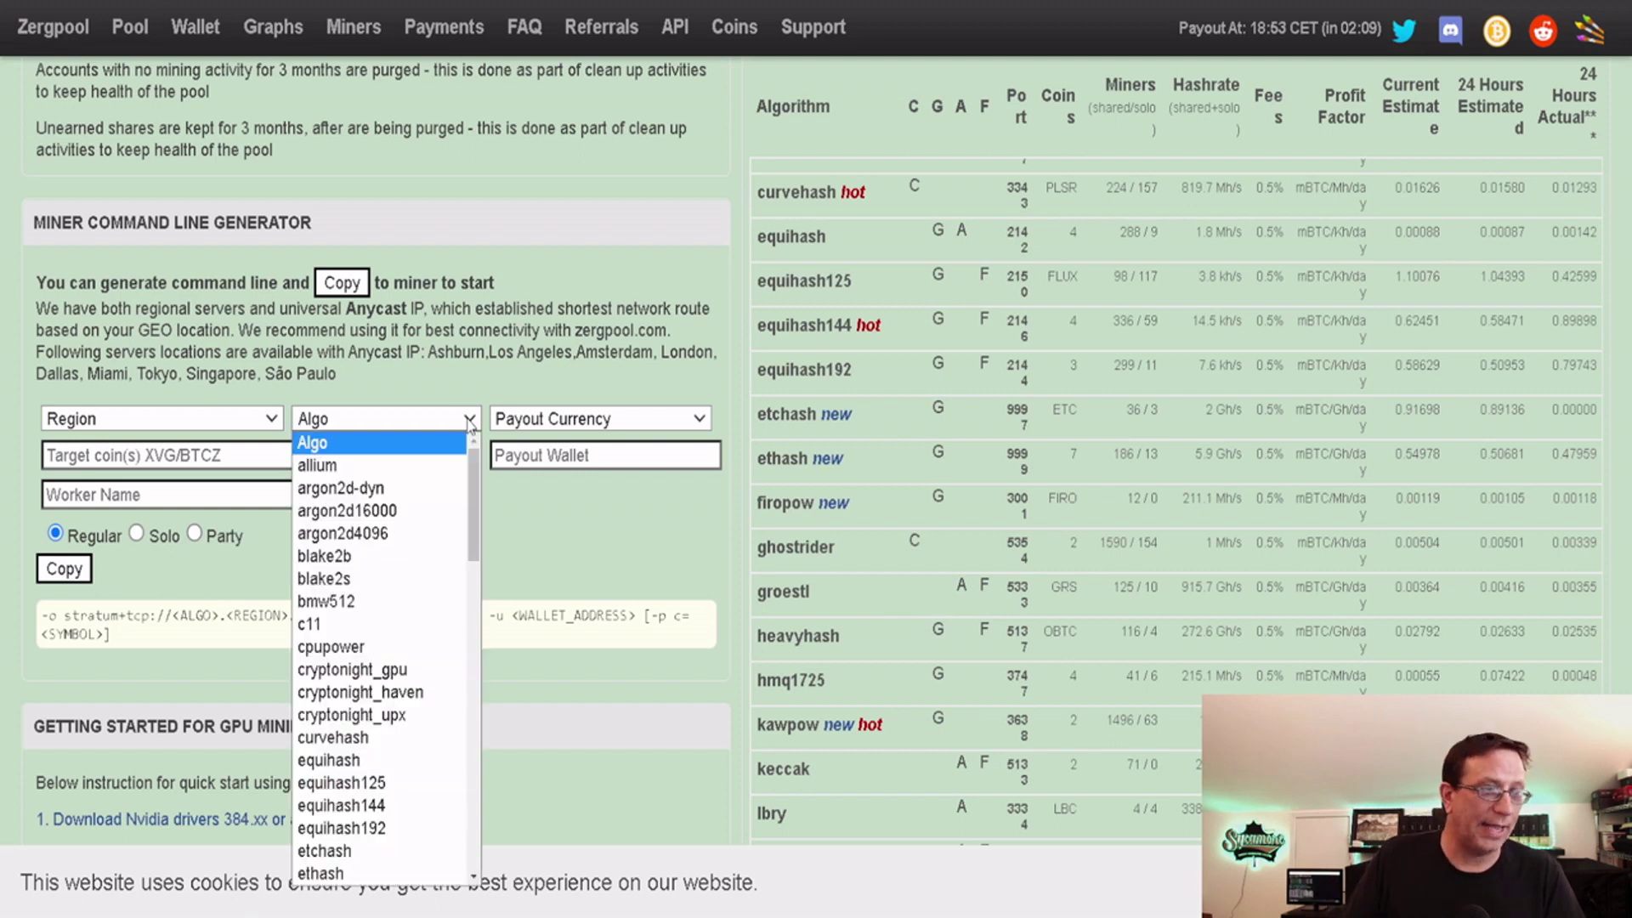
{"action": "scroll", "coordinate": [384, 552], "scroll_direction": "down", "scroll_amount": 9}
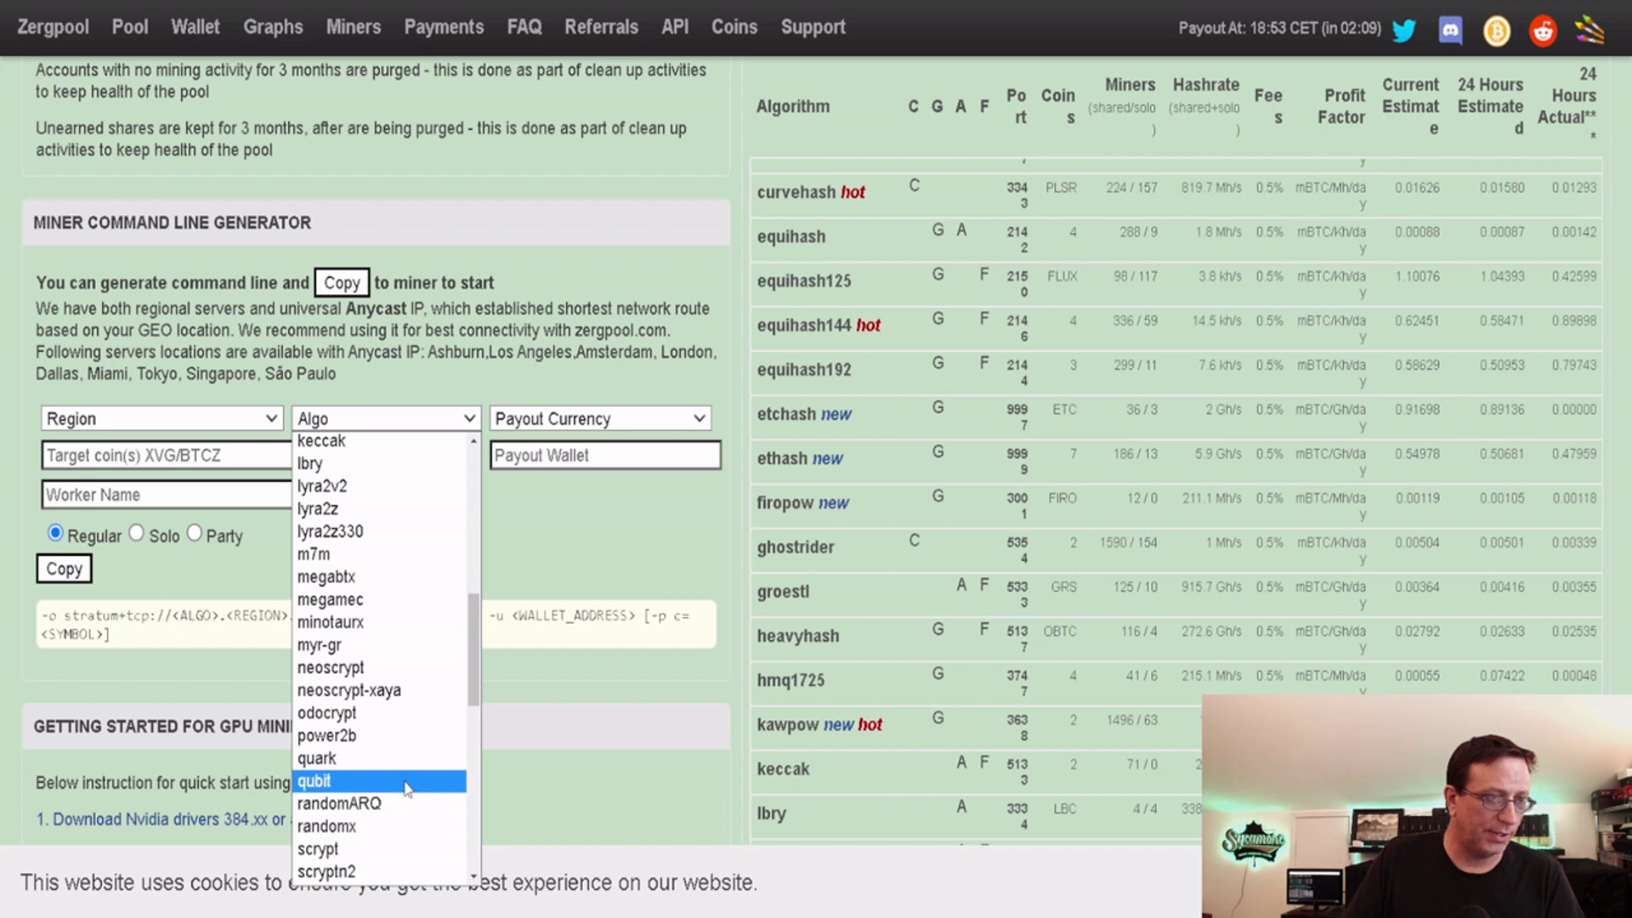
{"action": "scroll", "coordinate": [407, 789], "scroll_direction": "up", "scroll_amount": 3}
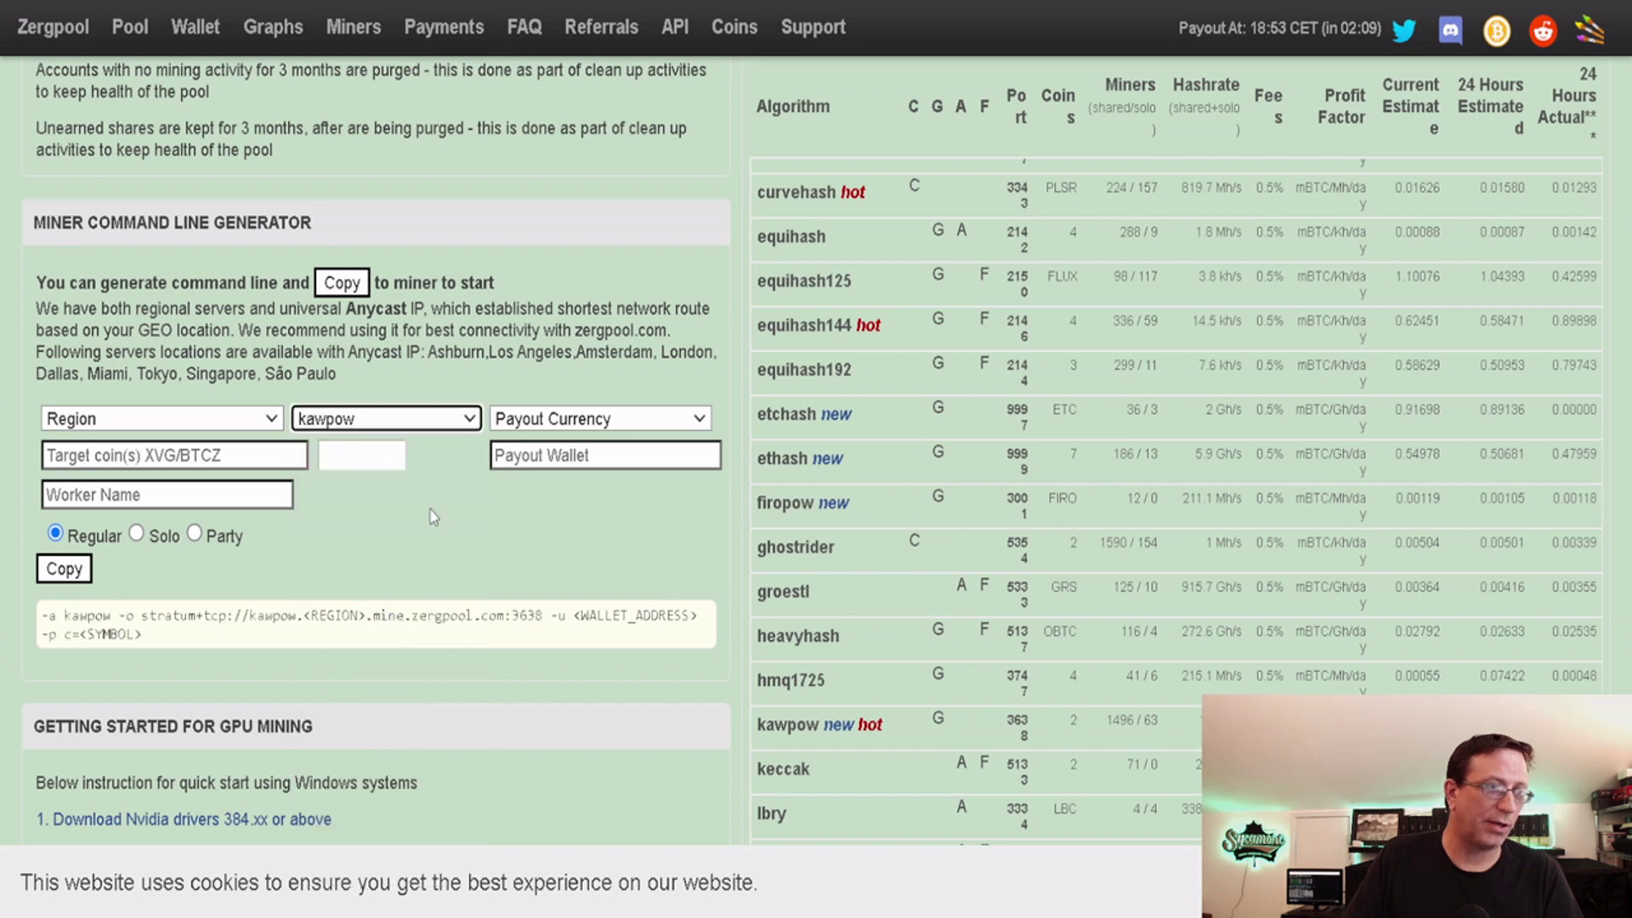
{"action": "left_click", "coordinate": [249, 423]}
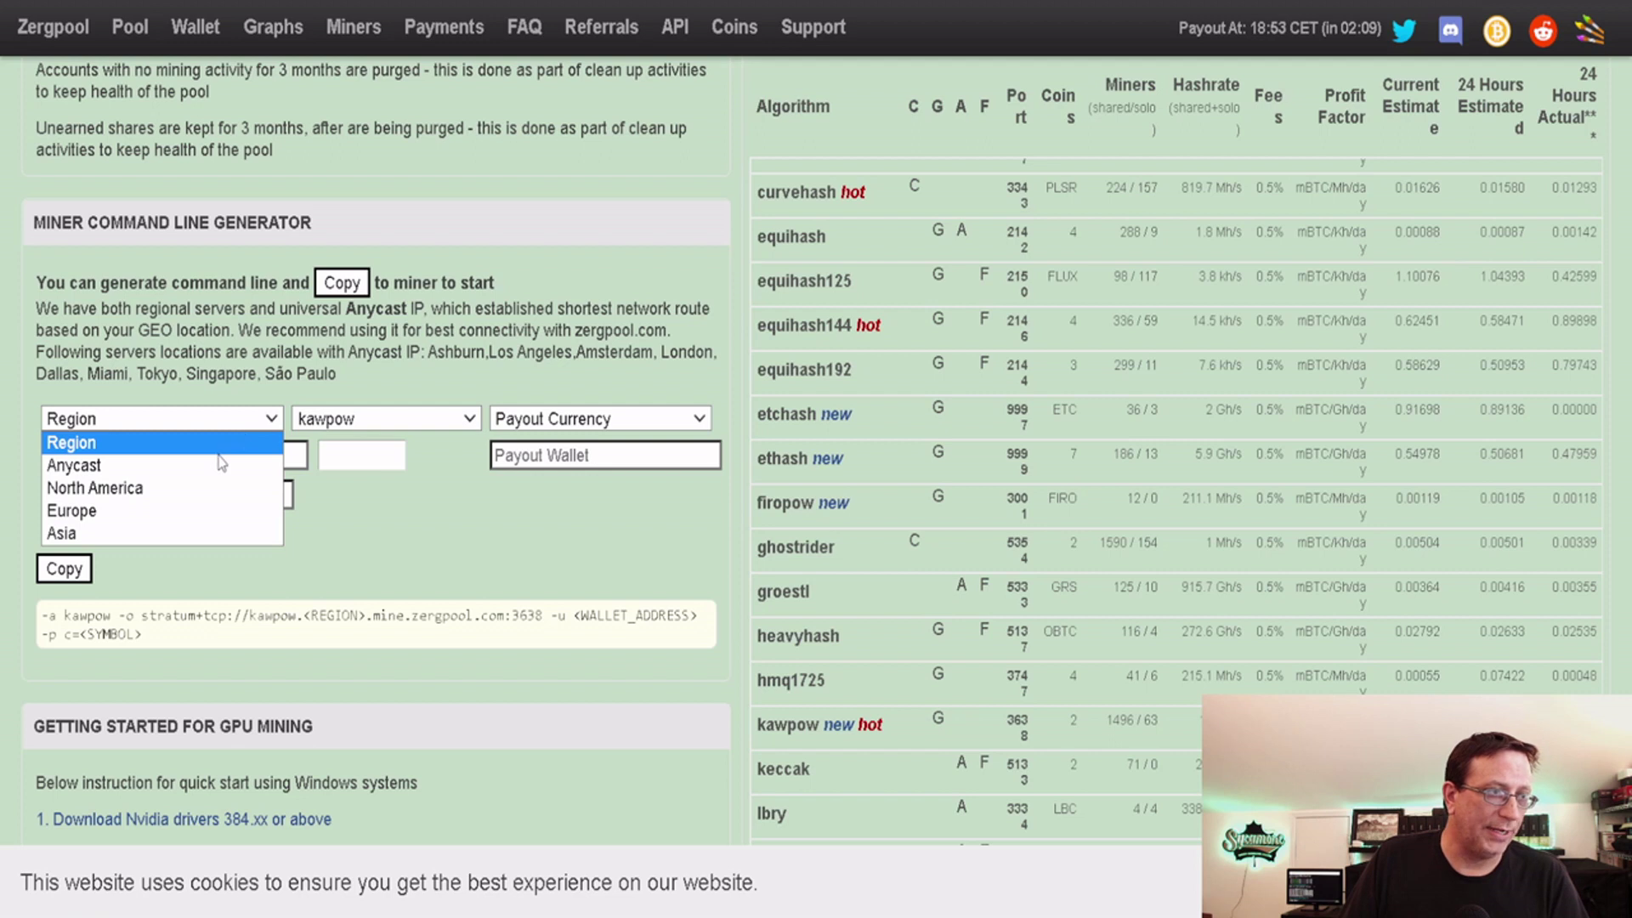
{"action": "left_click", "coordinate": [219, 486]}
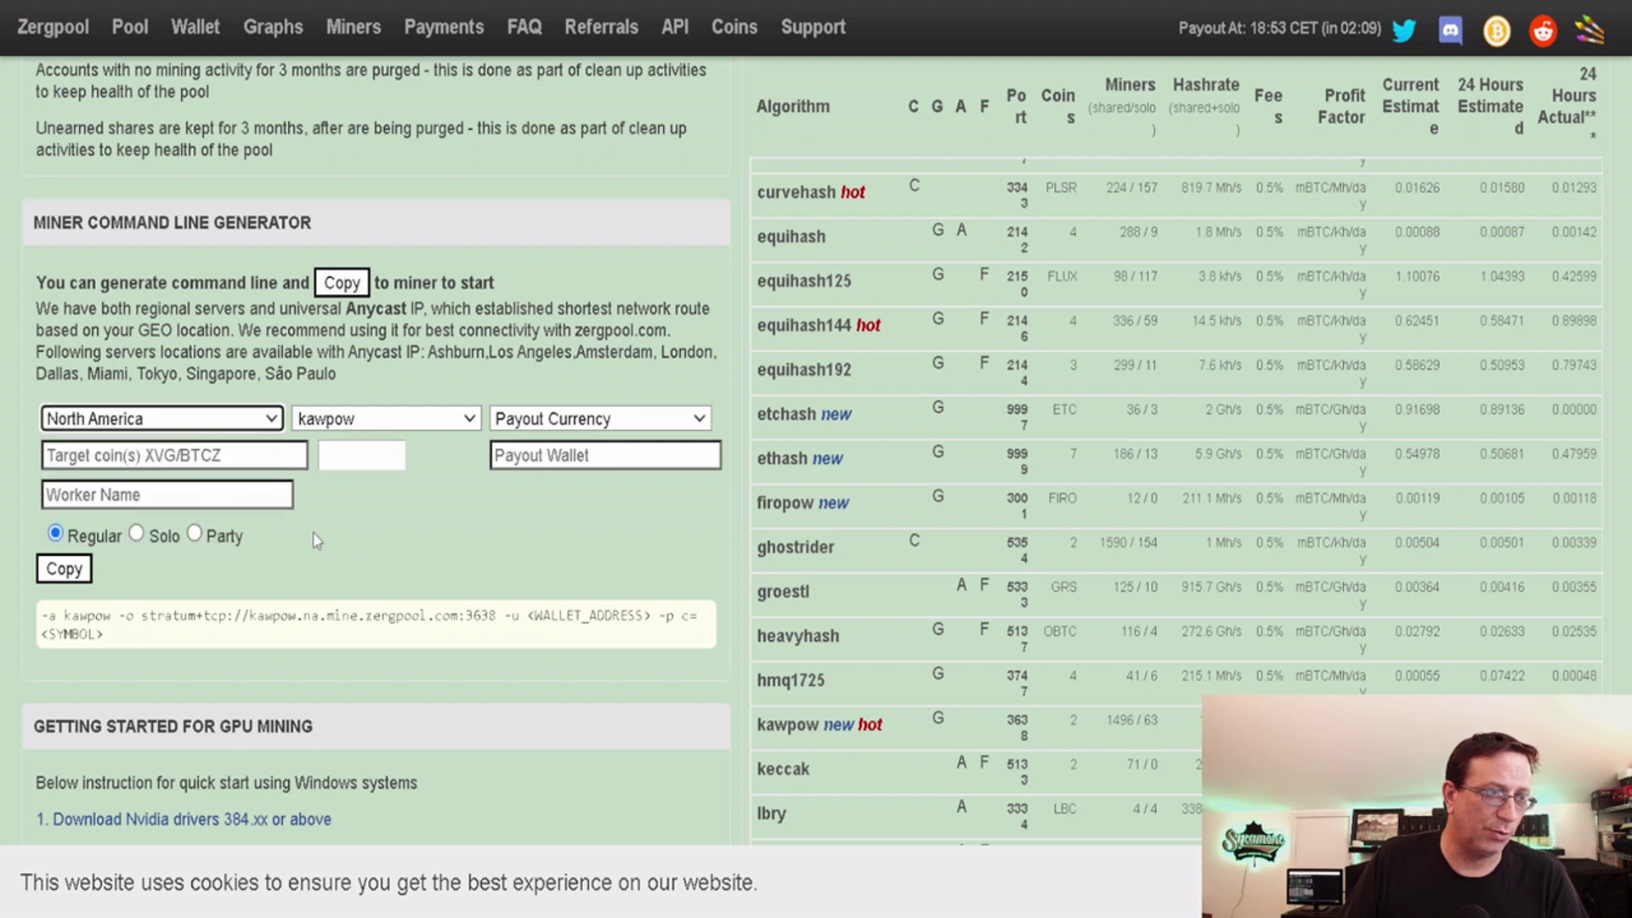
{"action": "left_click", "coordinate": [539, 425]}
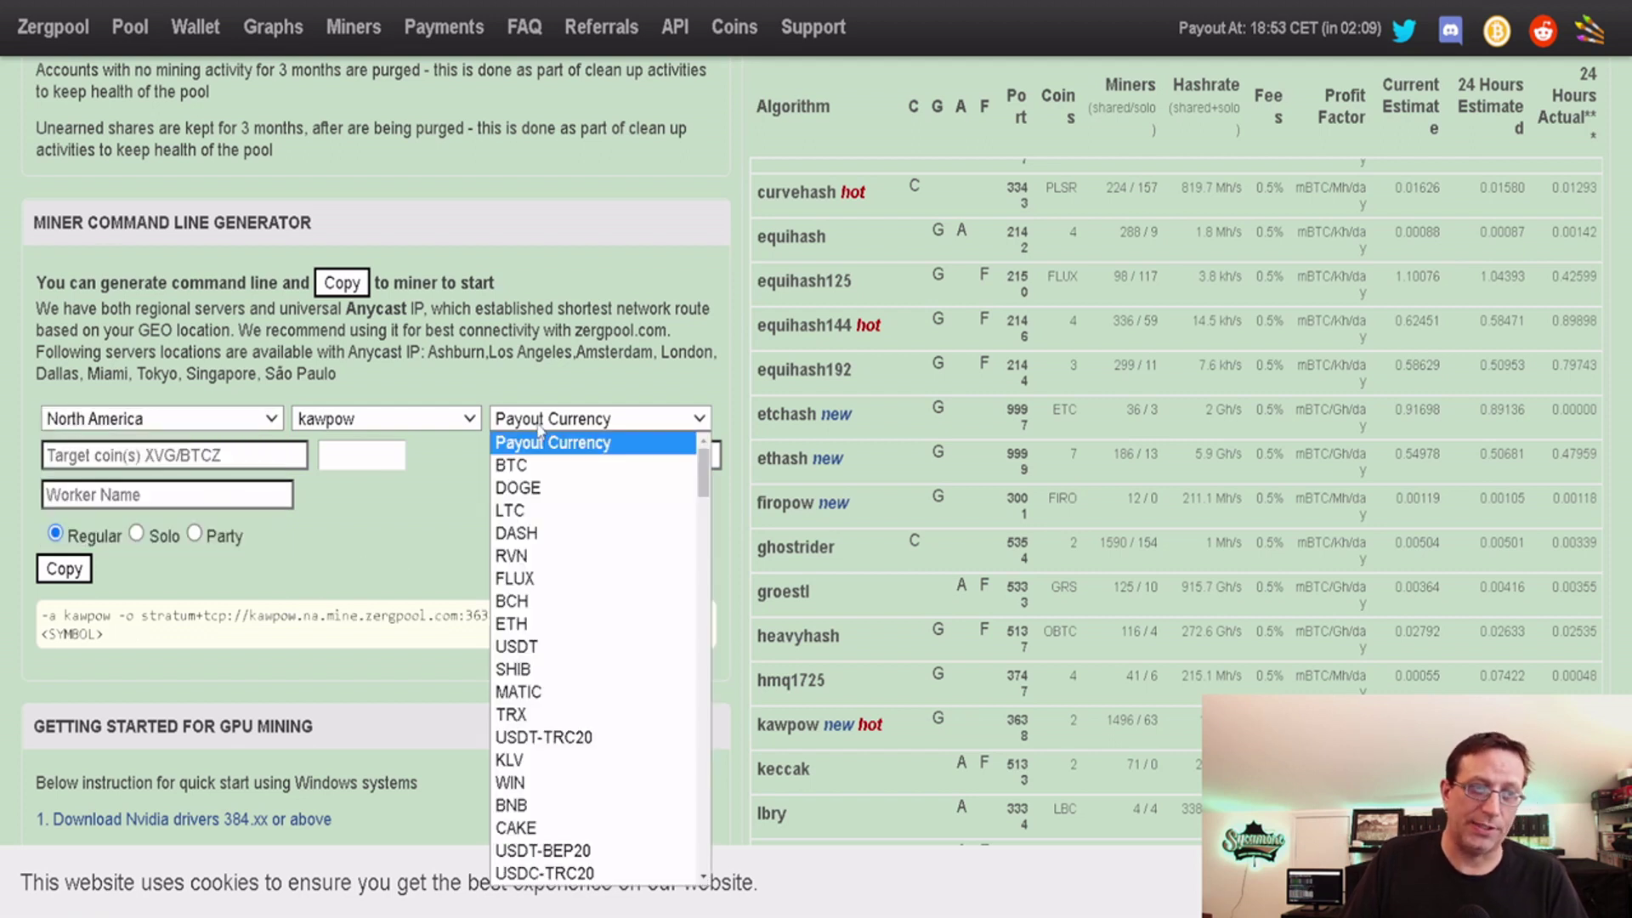
{"action": "left_click", "coordinate": [533, 555]}
Enter RVN as the target coin in the command line generator and open the selectable kawpow coins
{"action": "left_click", "coordinate": [368, 470]}
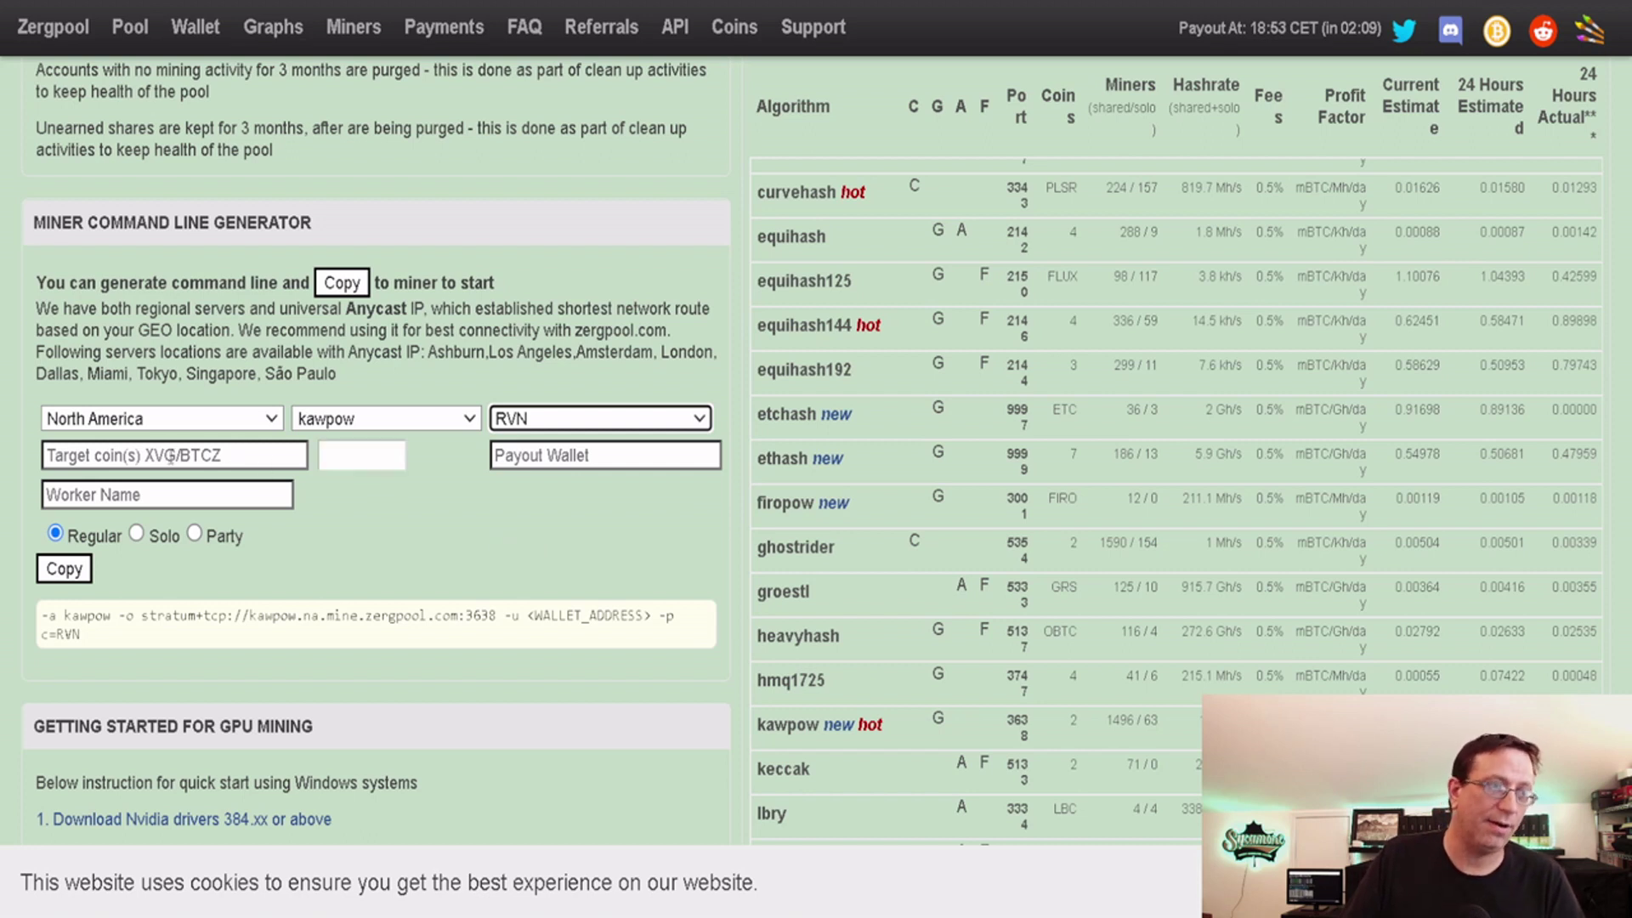
{"action": "left_click", "coordinate": [214, 453]}
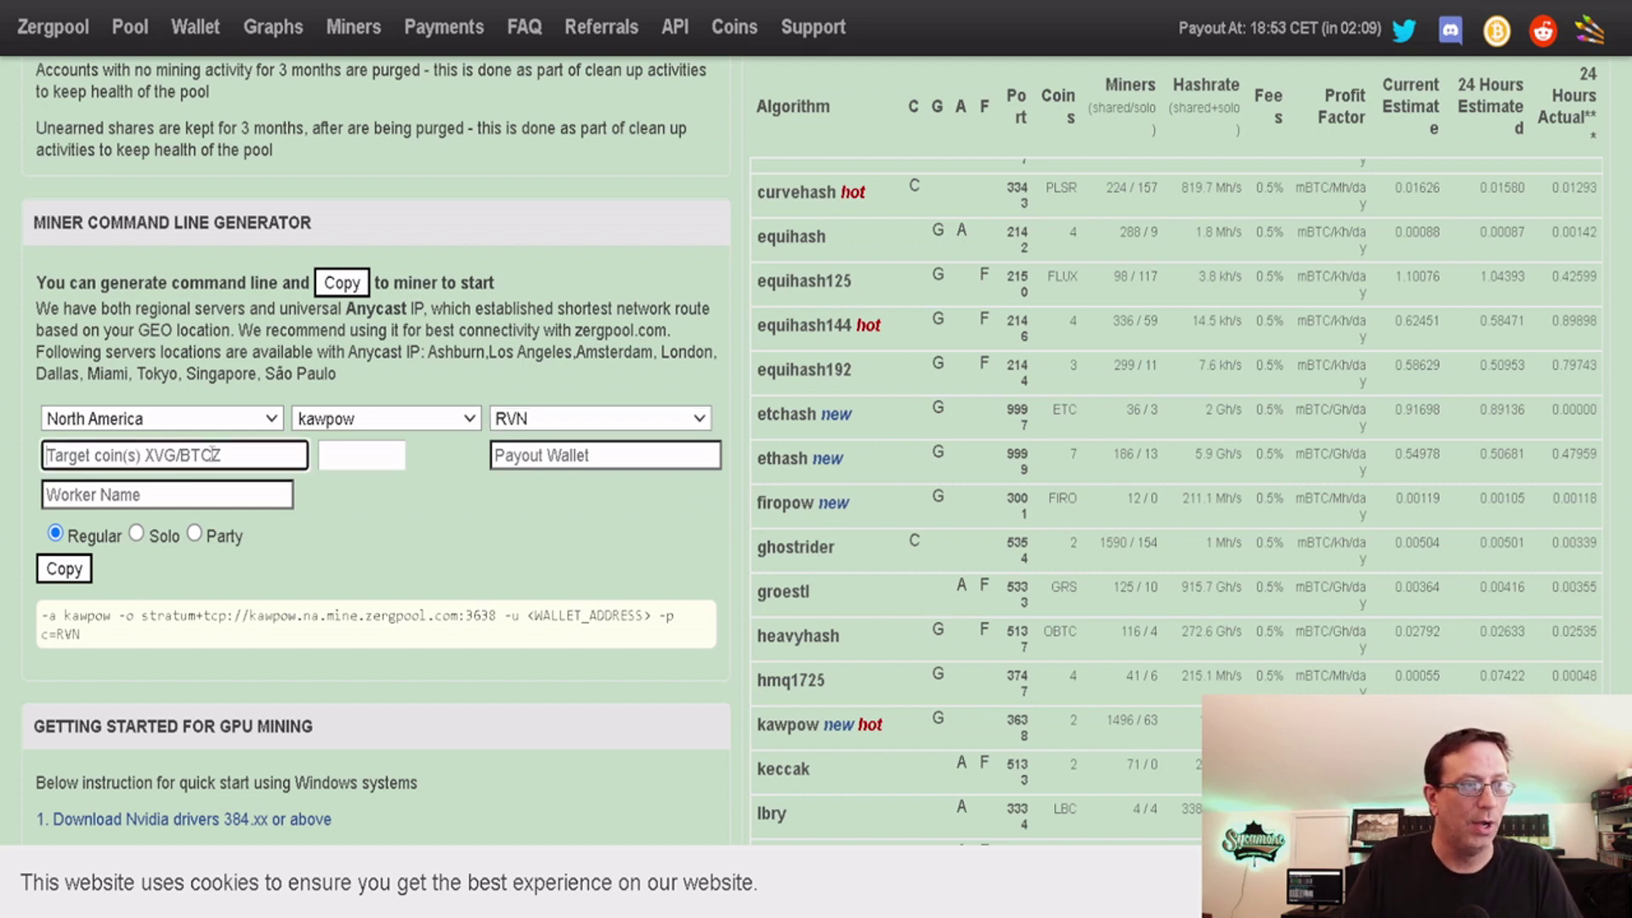
{"action": "type", "text": "RVN"}
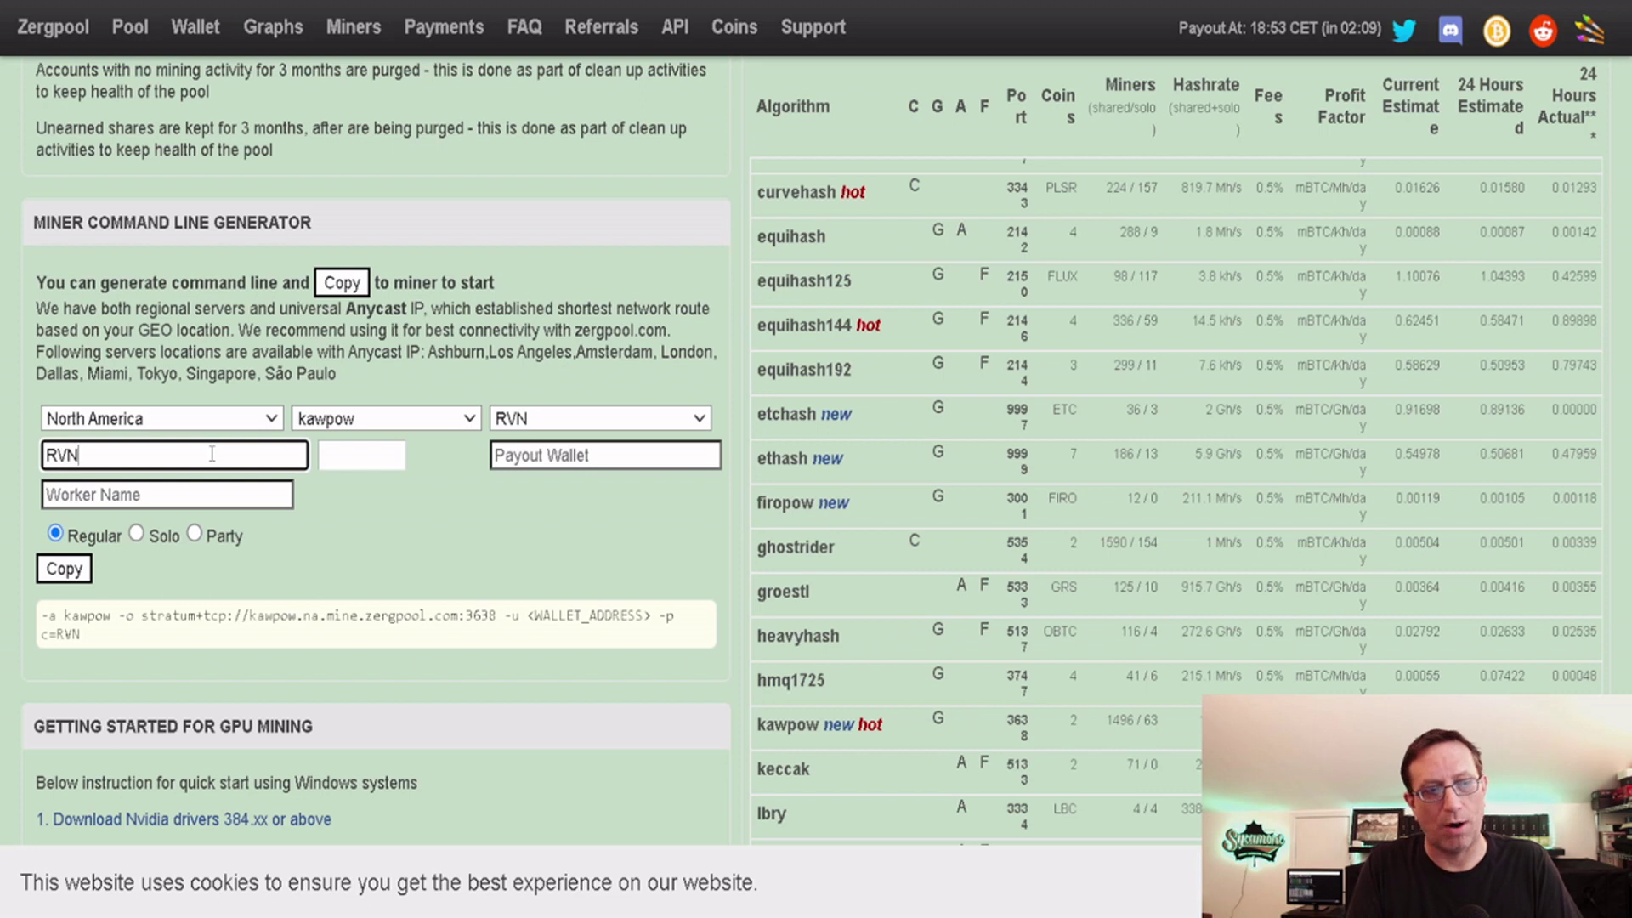
{"action": "left_click", "coordinate": [431, 492]}
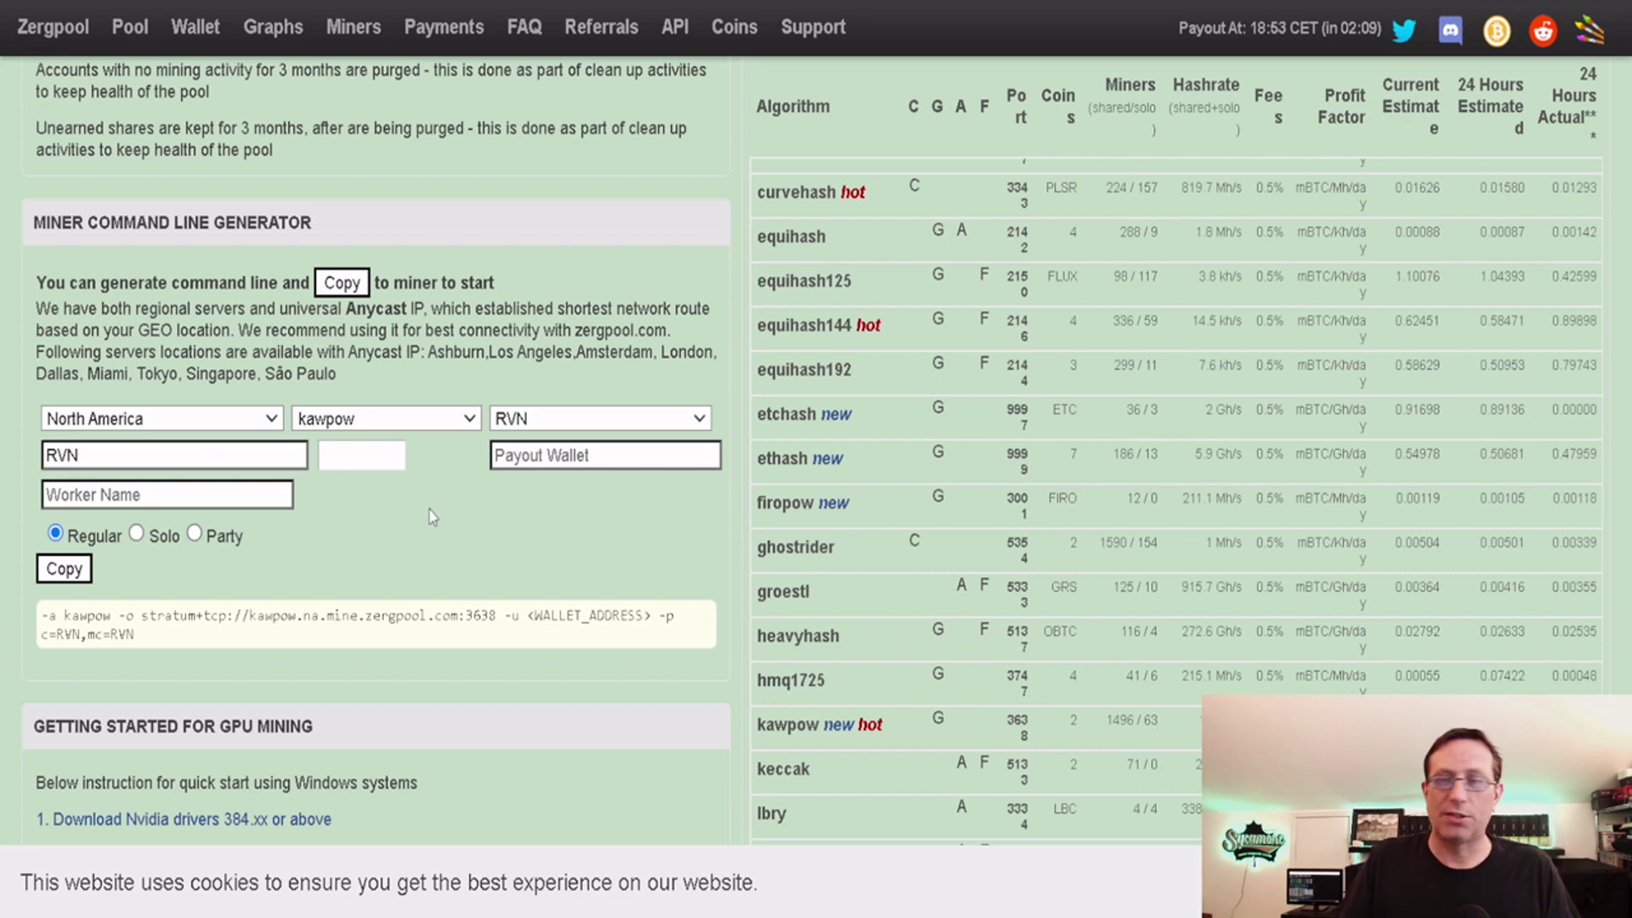
{"action": "left_click", "coordinate": [364, 452]}
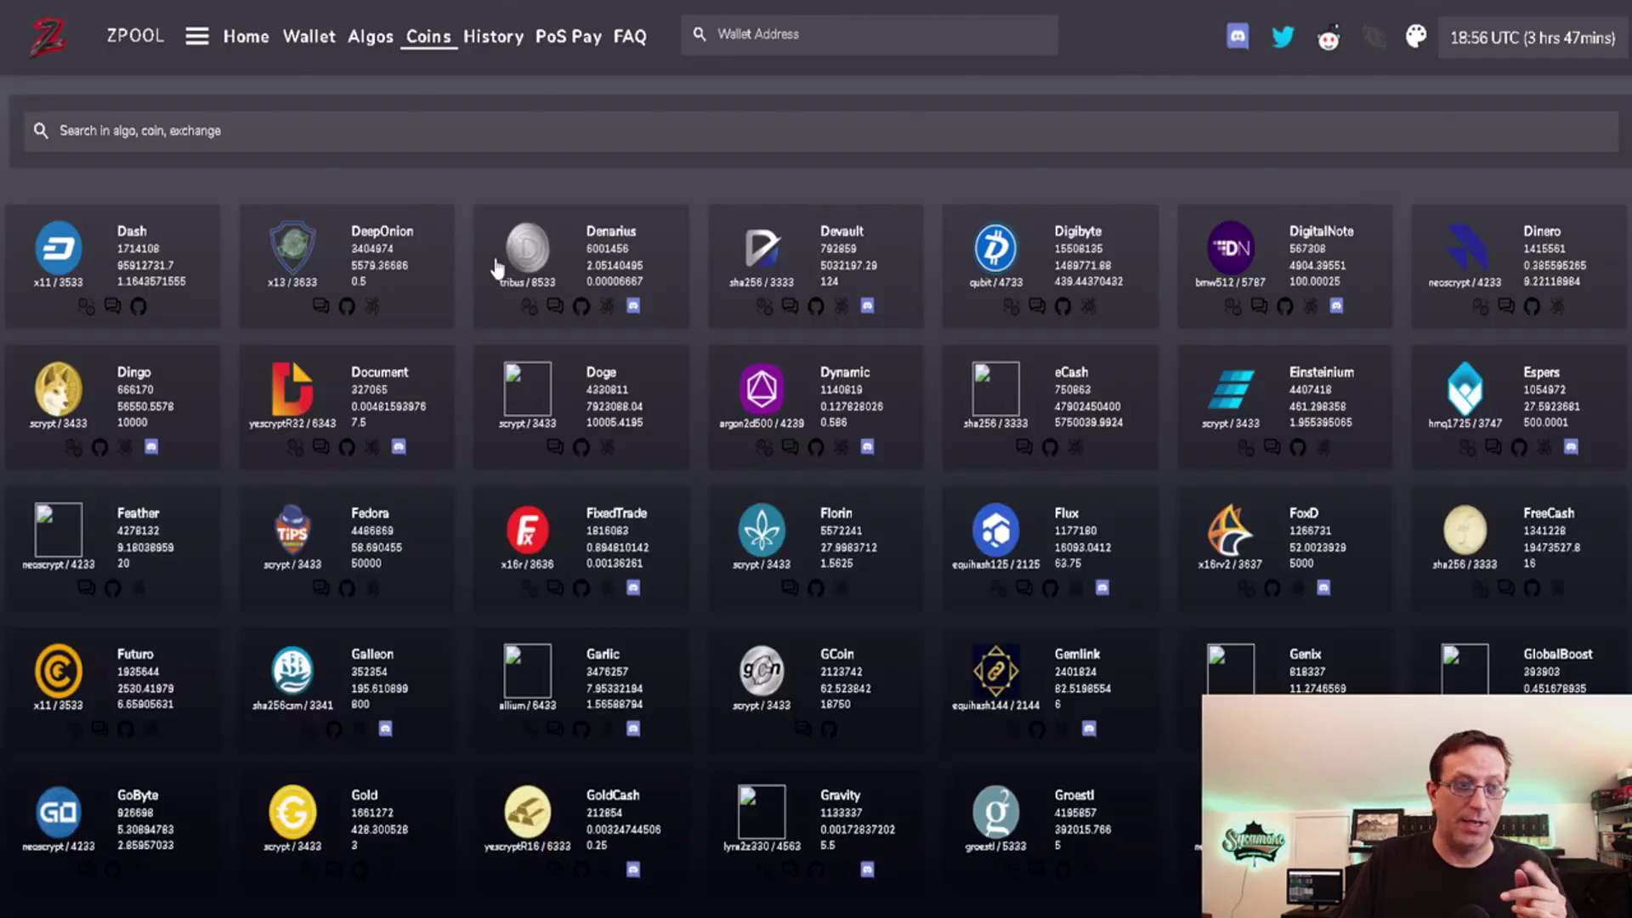
Go to zpool's algorithm page and check the ZAP coin options for kawpow in the stratum generator
{"action": "left_click", "coordinate": [370, 50]}
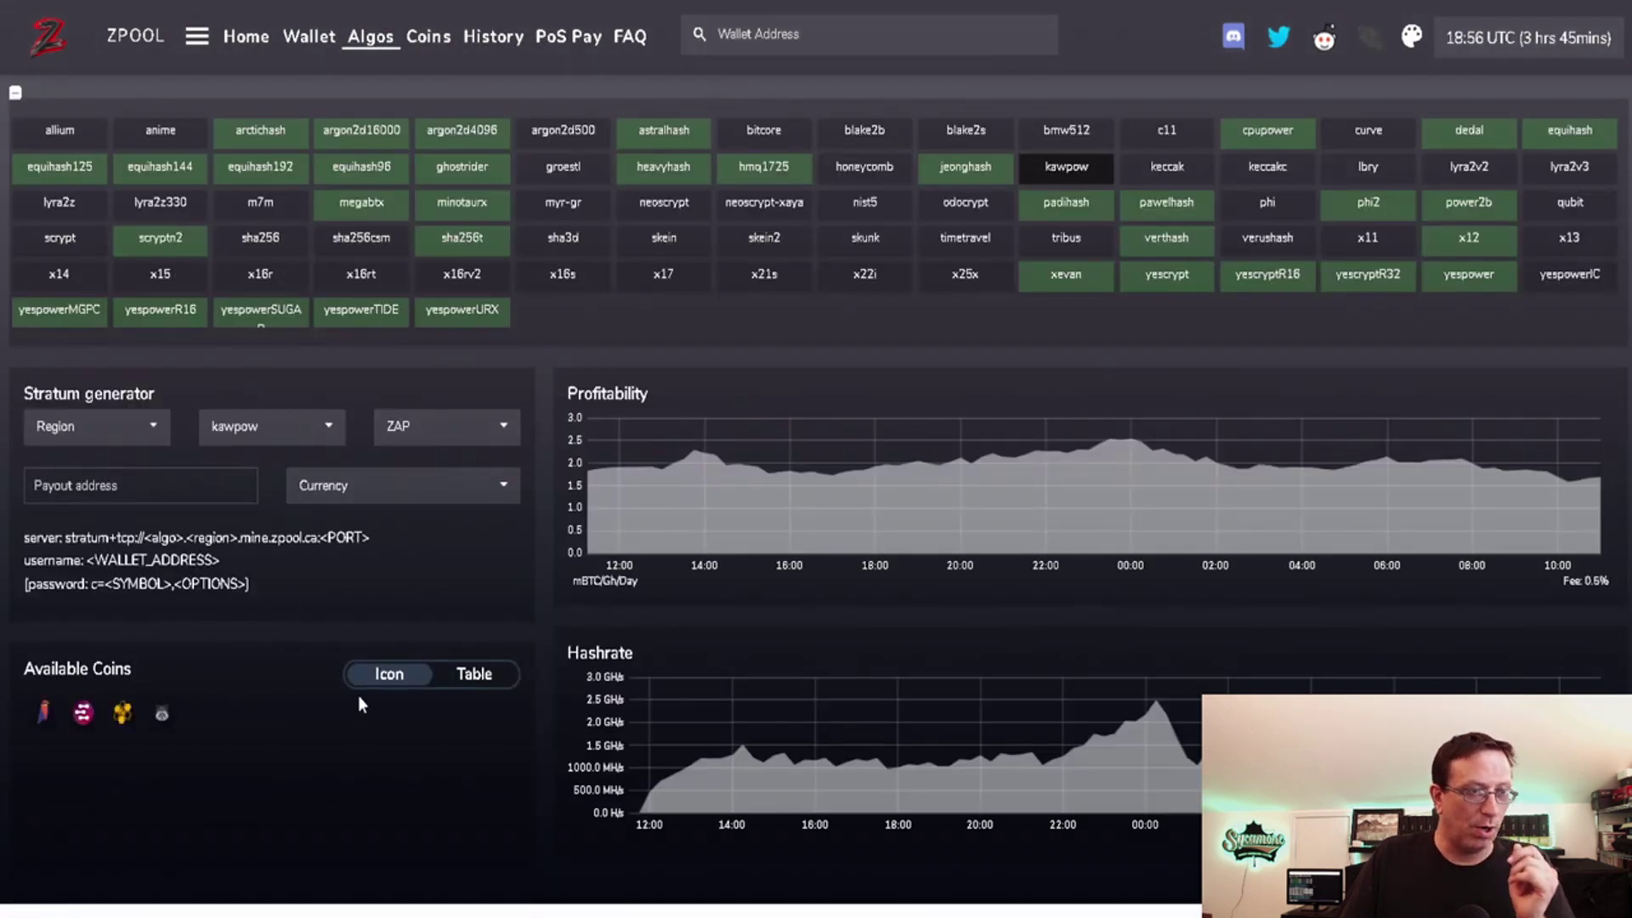
{"action": "left_click", "coordinate": [425, 429]}
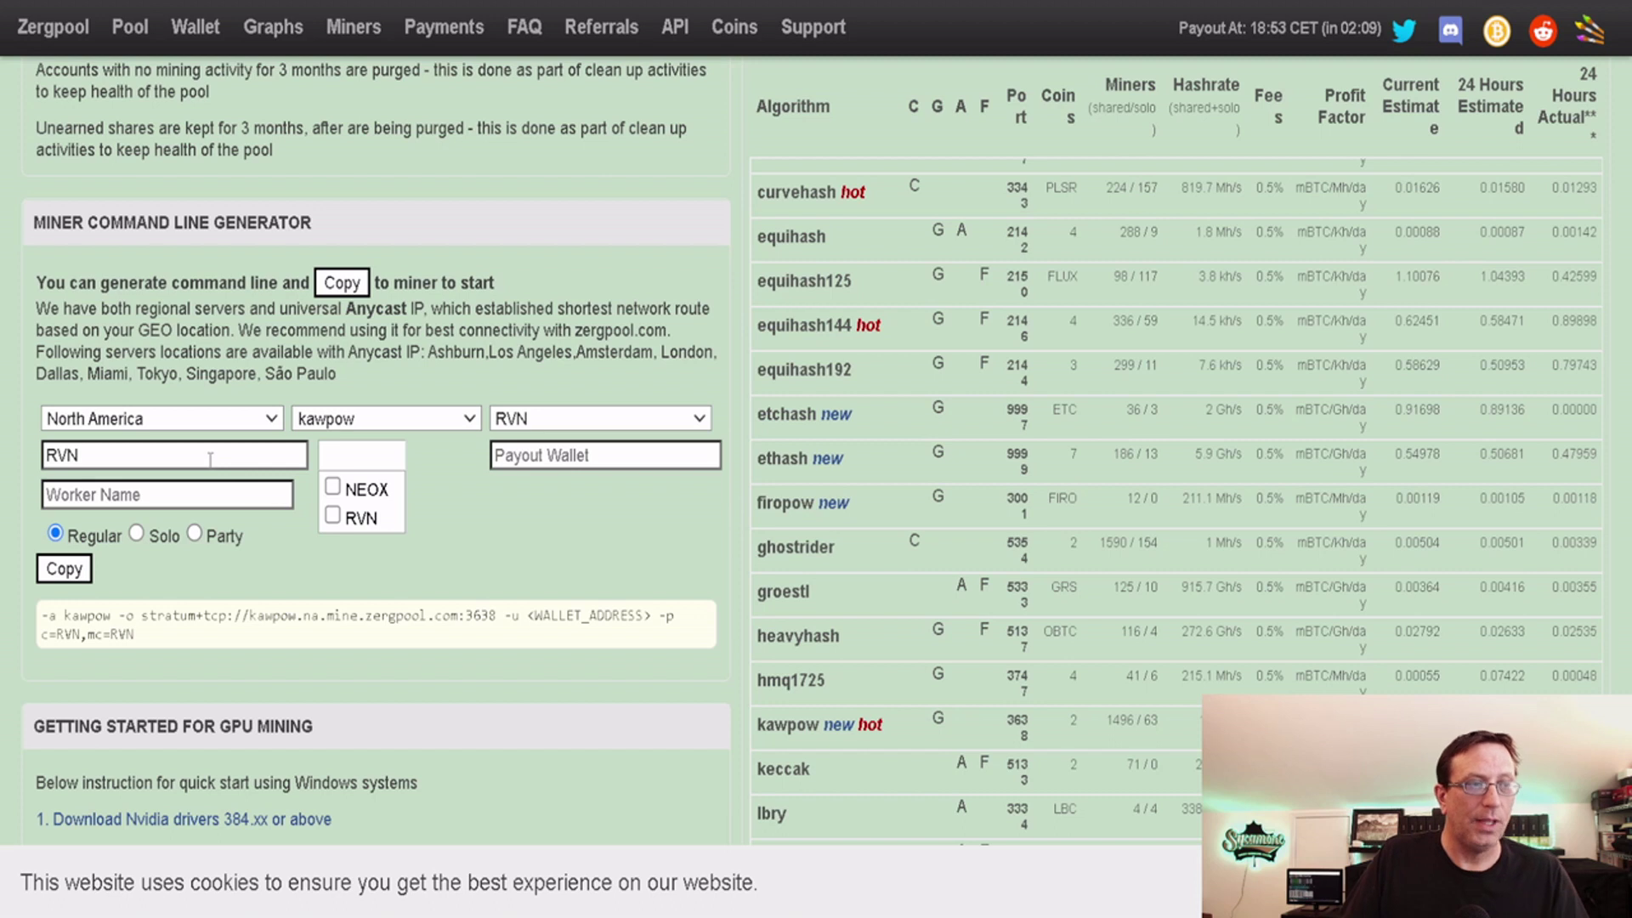
Clear the typed target coin in Zergpool's generator and select both NEOX and RVN as target coins
{"action": "key", "text": "BackSpace"}
{"action": "key", "text": "BackSpace"}
{"action": "key", "text": "BackSpace"}
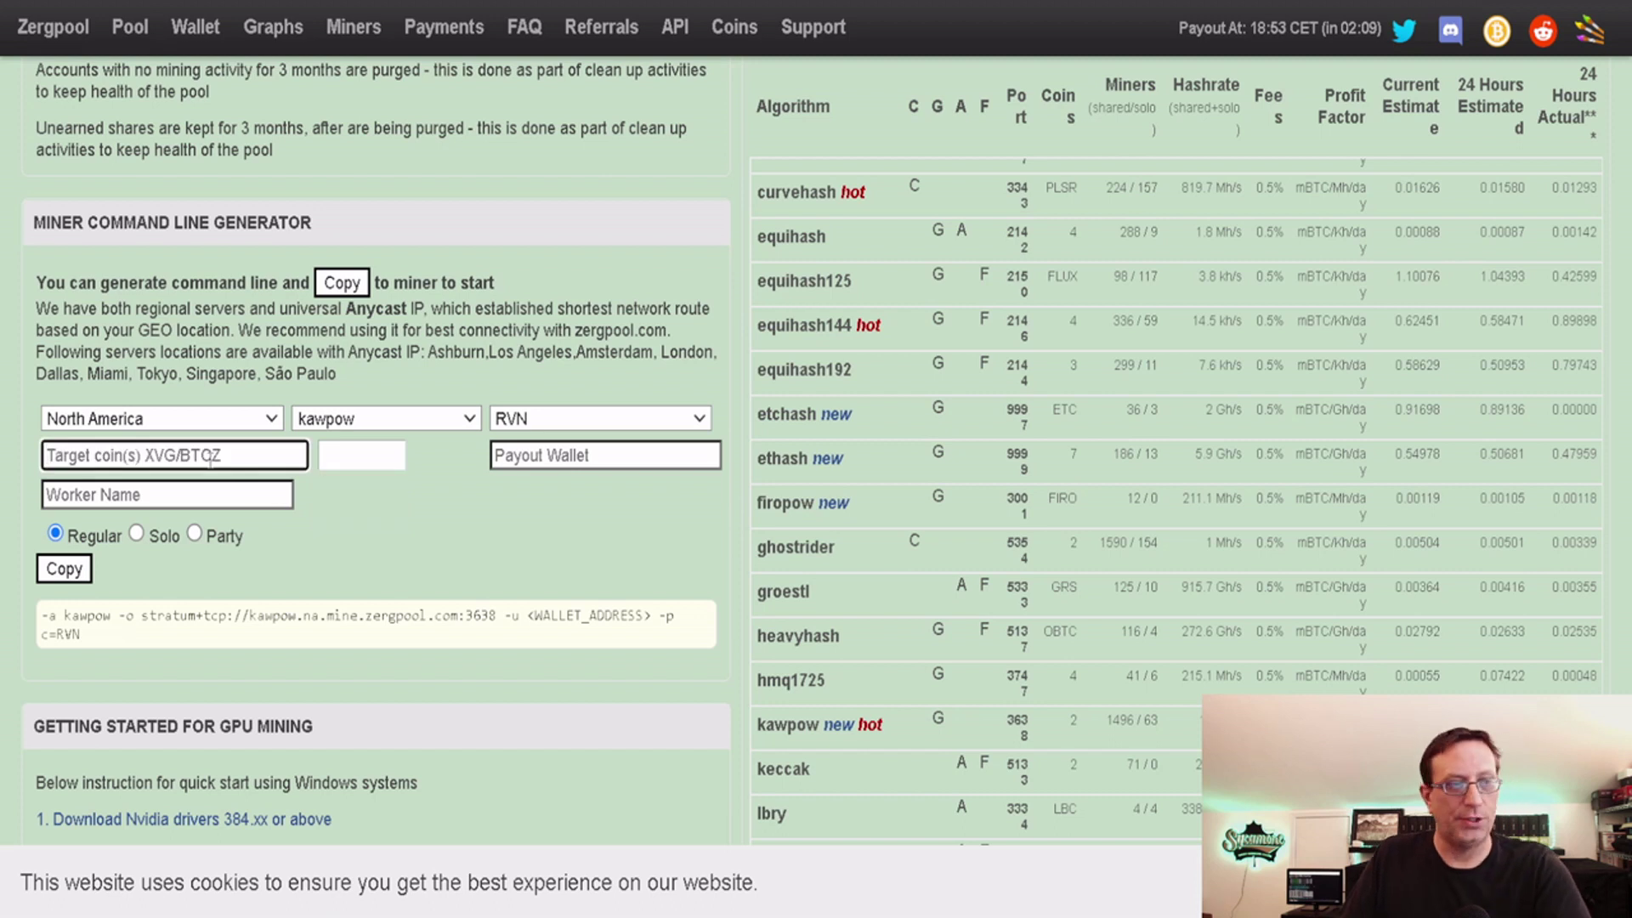
{"action": "left_click", "coordinate": [366, 455]}
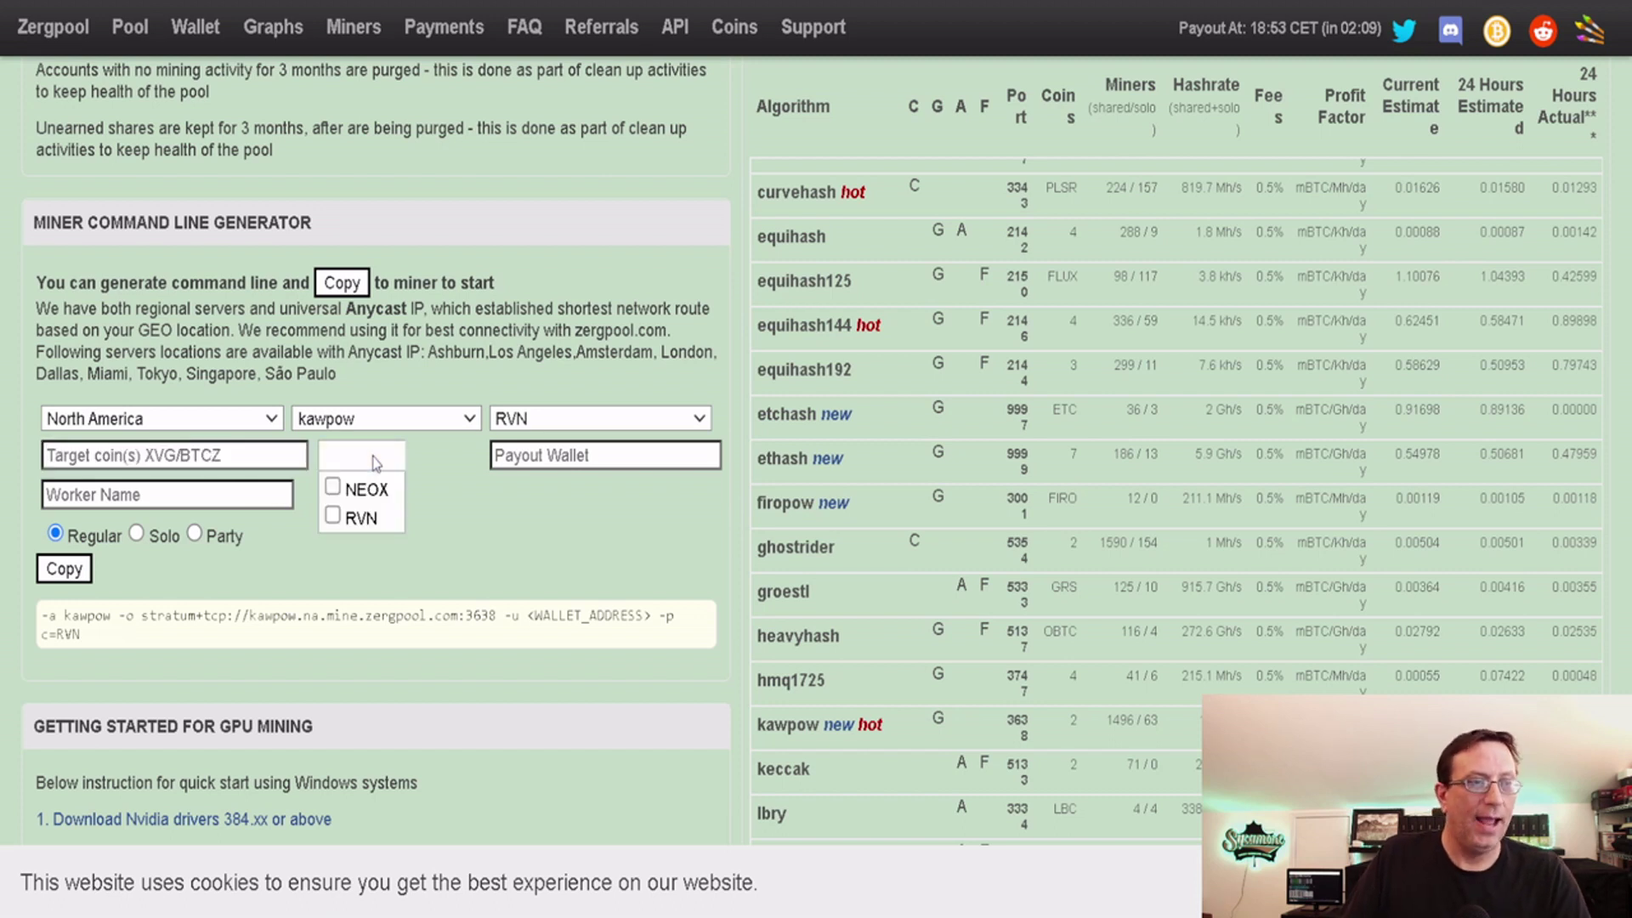
{"action": "left_click", "coordinate": [334, 489]}
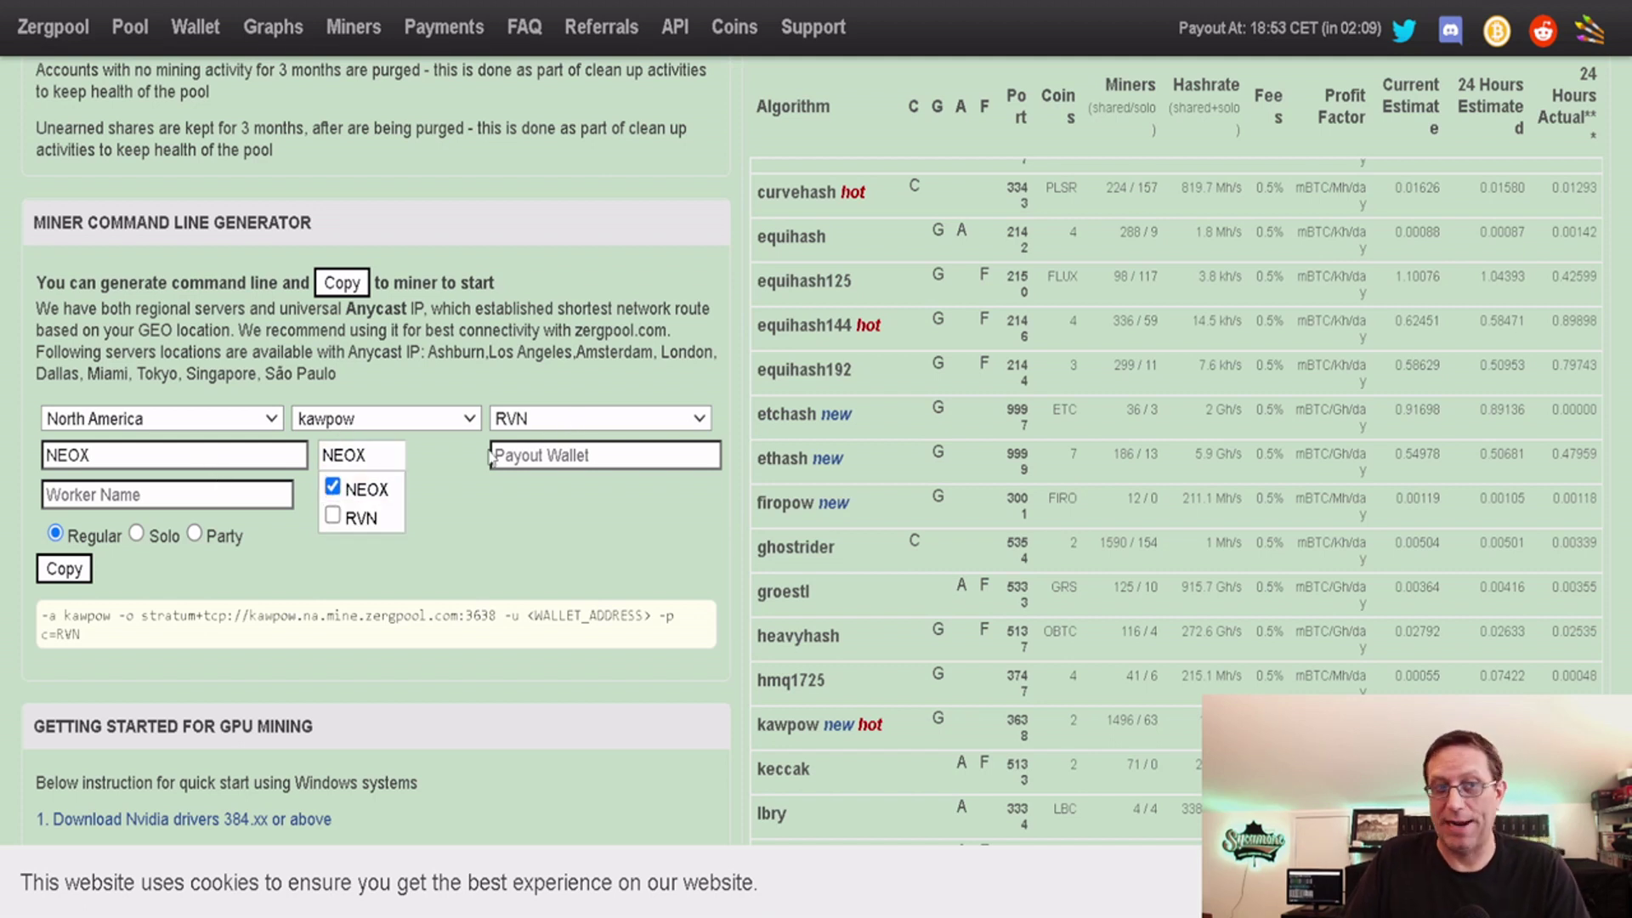
{"action": "left_click", "coordinate": [343, 519]}
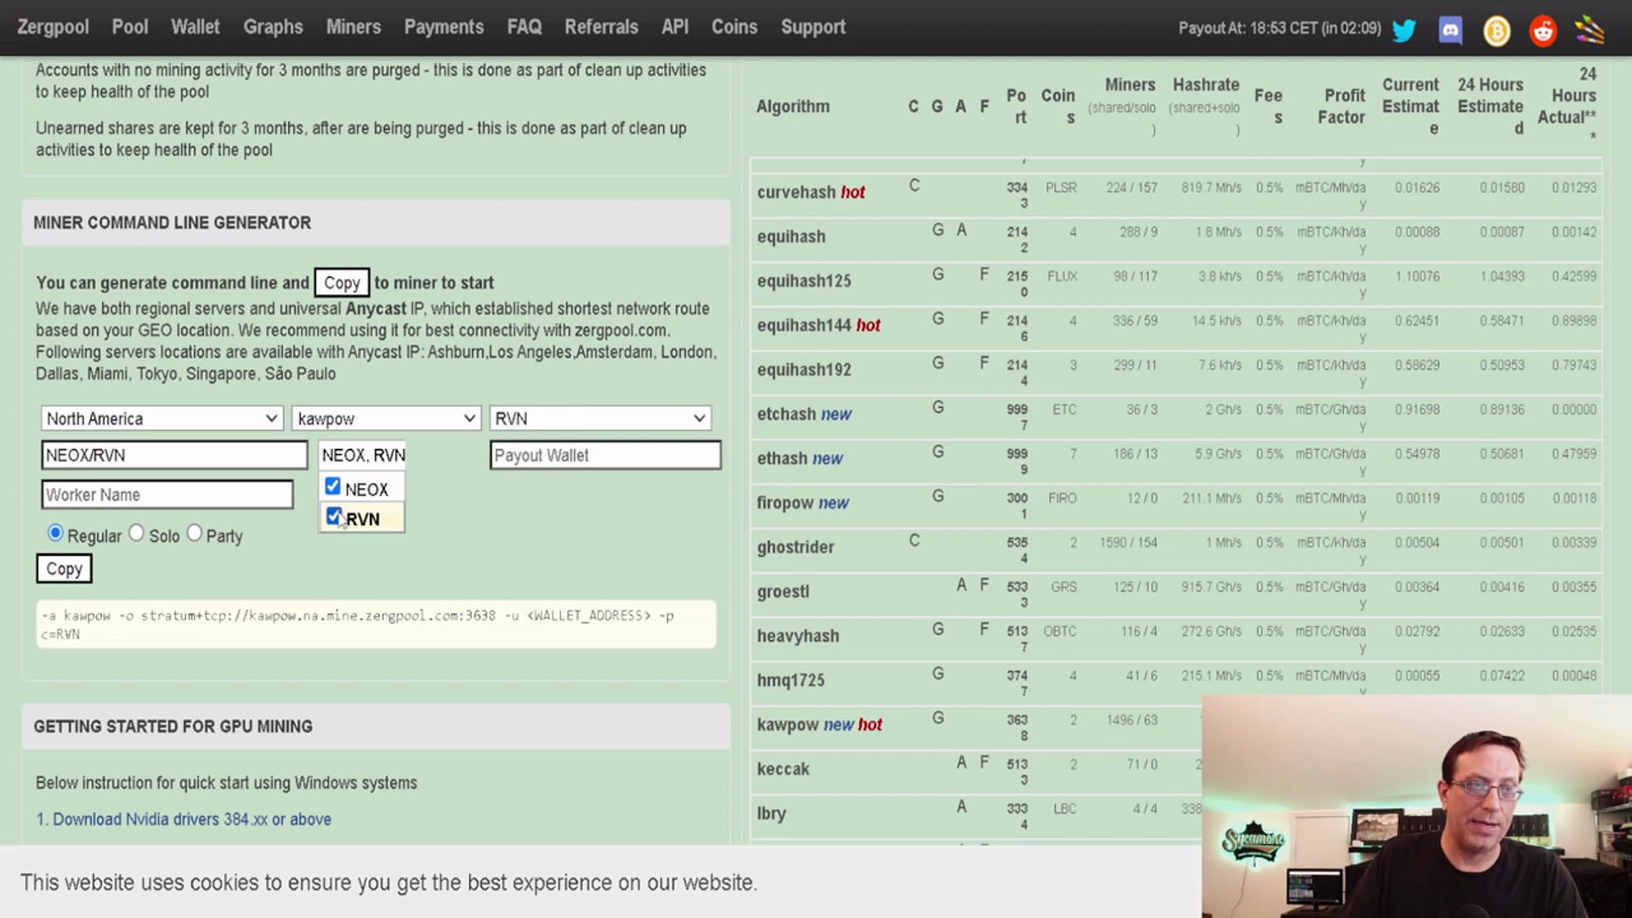
{"action": "left_click", "coordinate": [534, 554]}
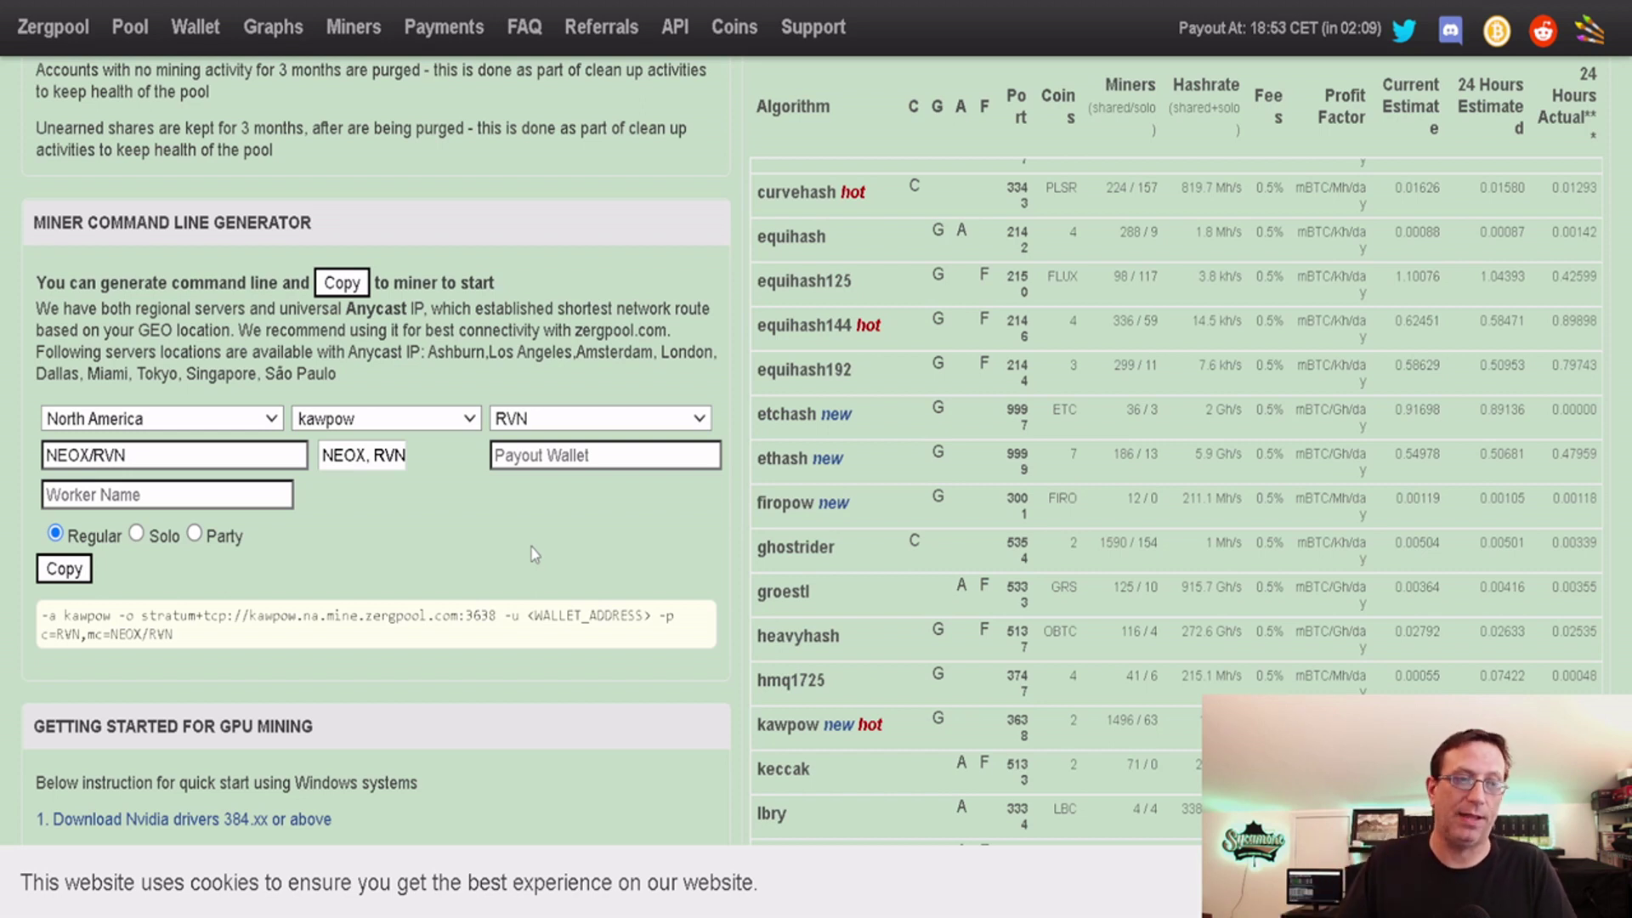
Change the payout currency in the command line generator to NEOX
{"action": "left_click", "coordinate": [572, 421]}
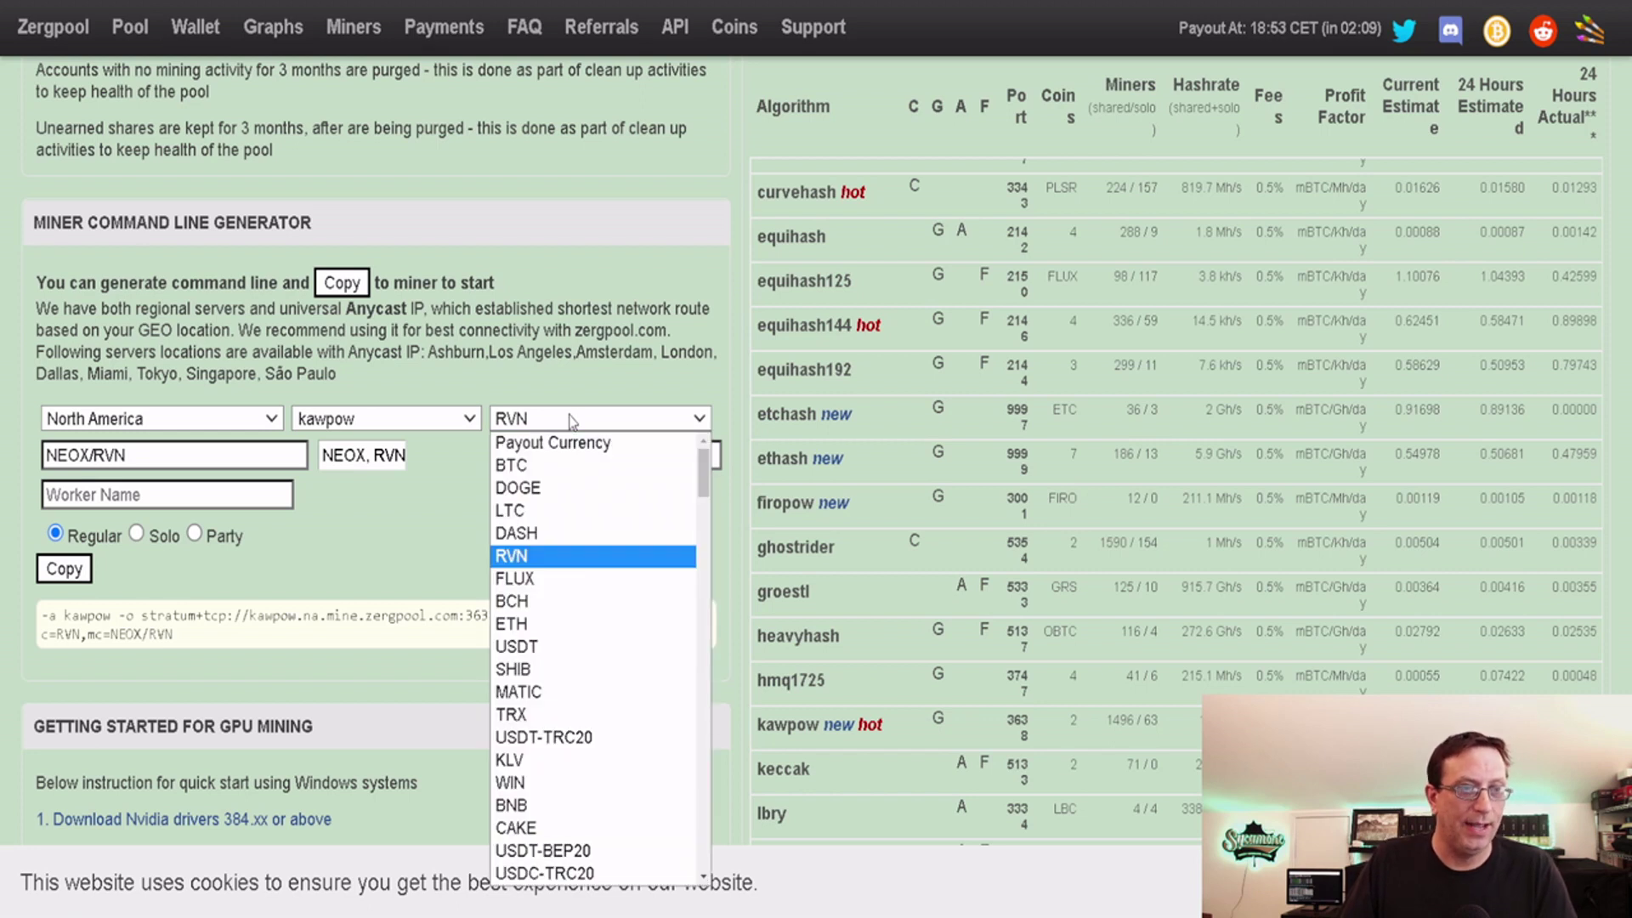
{"action": "scroll", "coordinate": [592, 578], "scroll_direction": "down", "scroll_amount": 10}
{"action": "scroll", "coordinate": [592, 599], "scroll_direction": "down", "scroll_amount": 15}
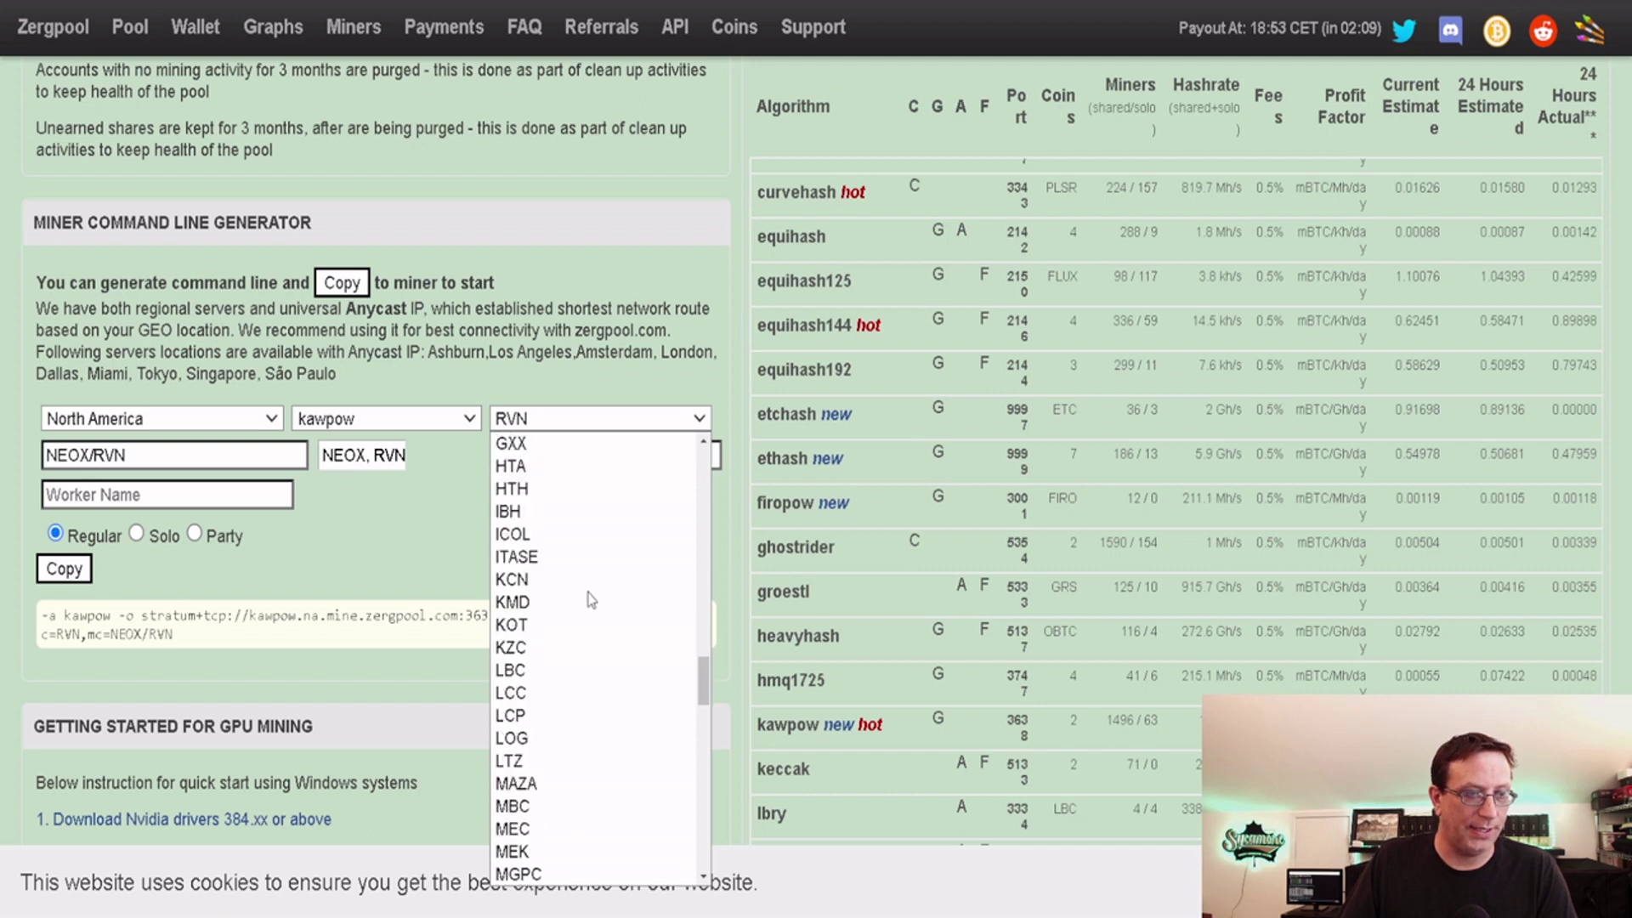
{"action": "scroll", "coordinate": [592, 599], "scroll_direction": "down", "scroll_amount": 3}
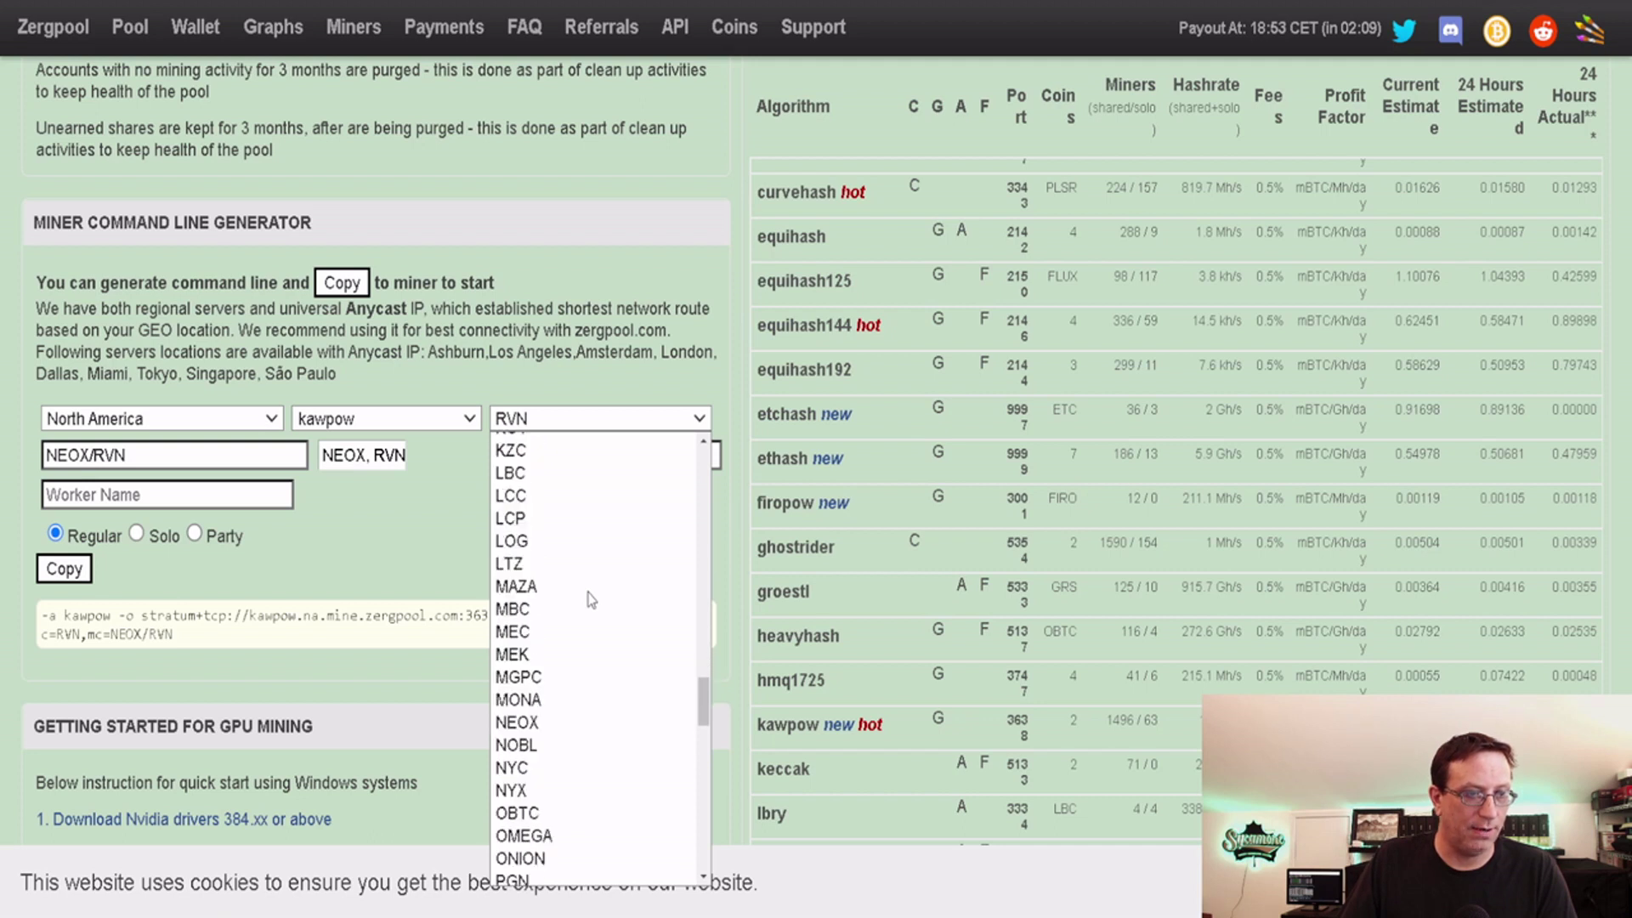
{"action": "left_click", "coordinate": [569, 725]}
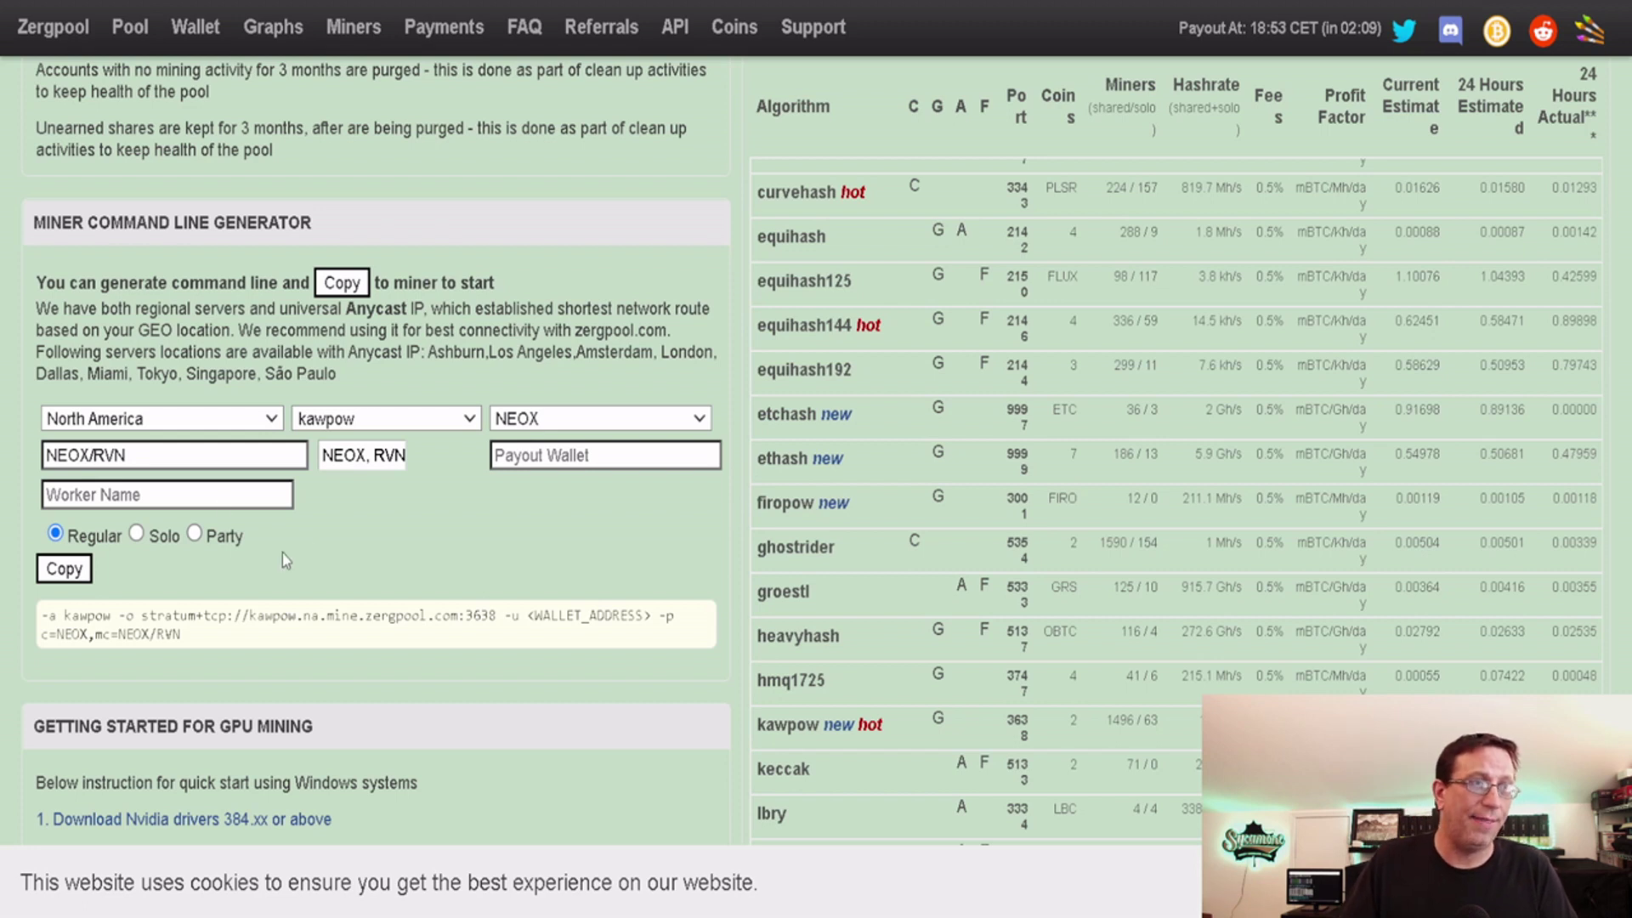
Switch to WhatToMine and look through the GPU coin profitability list and the algorithms it covers
{"action": "key", "text": "ctrl+Tab"}
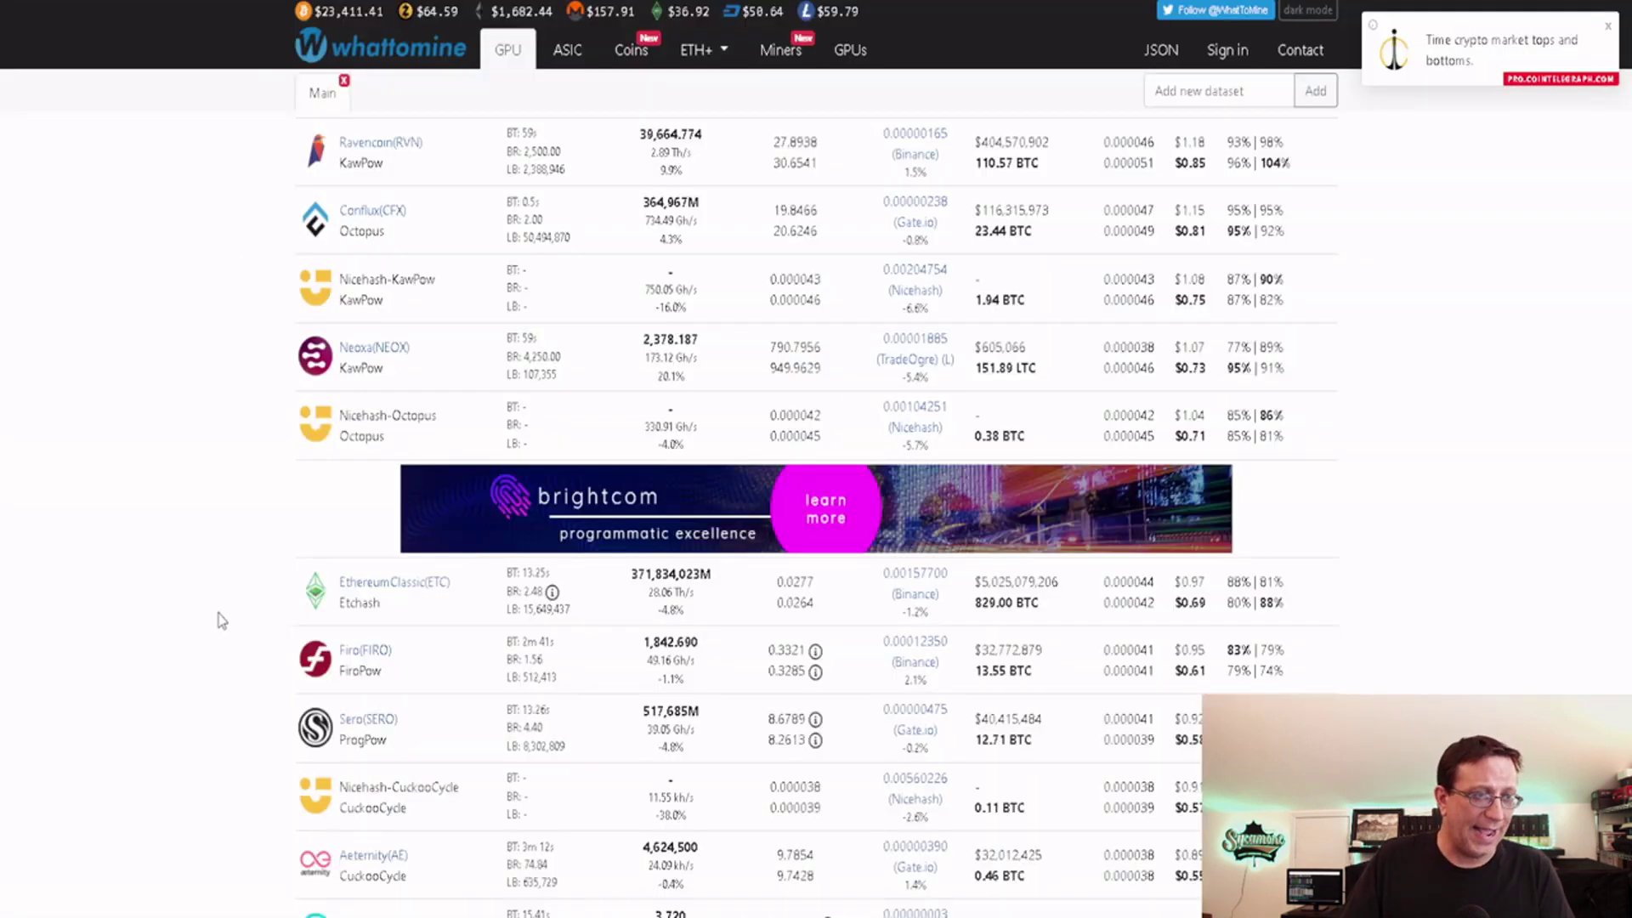
{"action": "scroll", "coordinate": [219, 621], "scroll_direction": "down", "scroll_amount": 15}
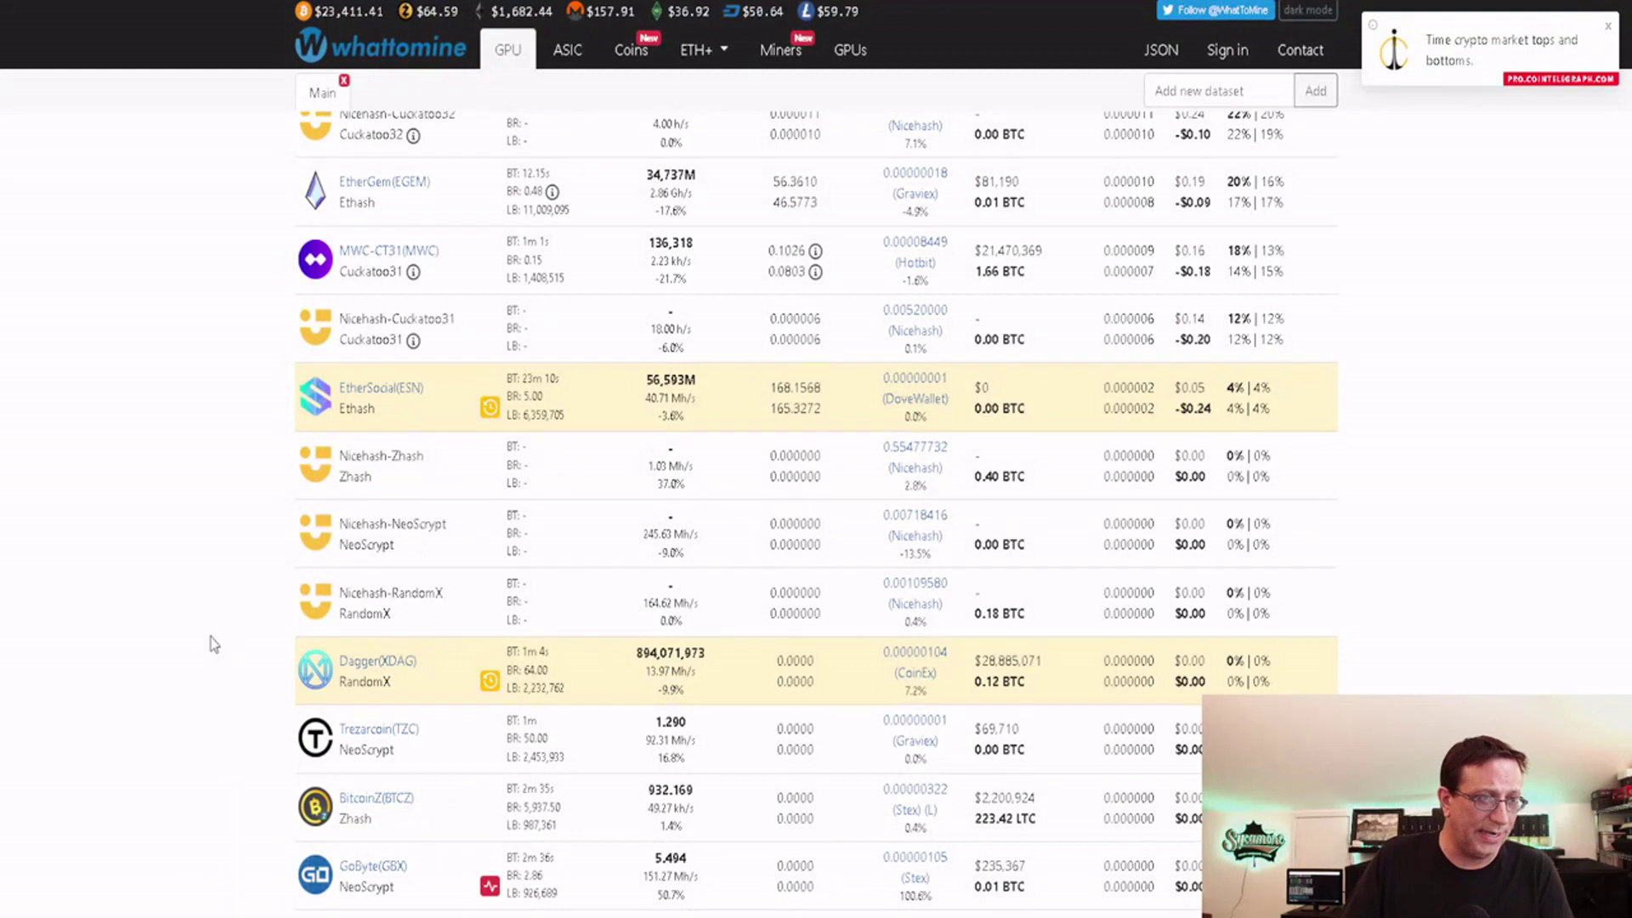
{"action": "scroll", "coordinate": [215, 650], "scroll_direction": "down", "scroll_amount": 10}
{"action": "scroll", "coordinate": [220, 659], "scroll_direction": "down", "scroll_amount": 5}
{"action": "scroll", "coordinate": [223, 665], "scroll_direction": "up", "scroll_amount": 15}
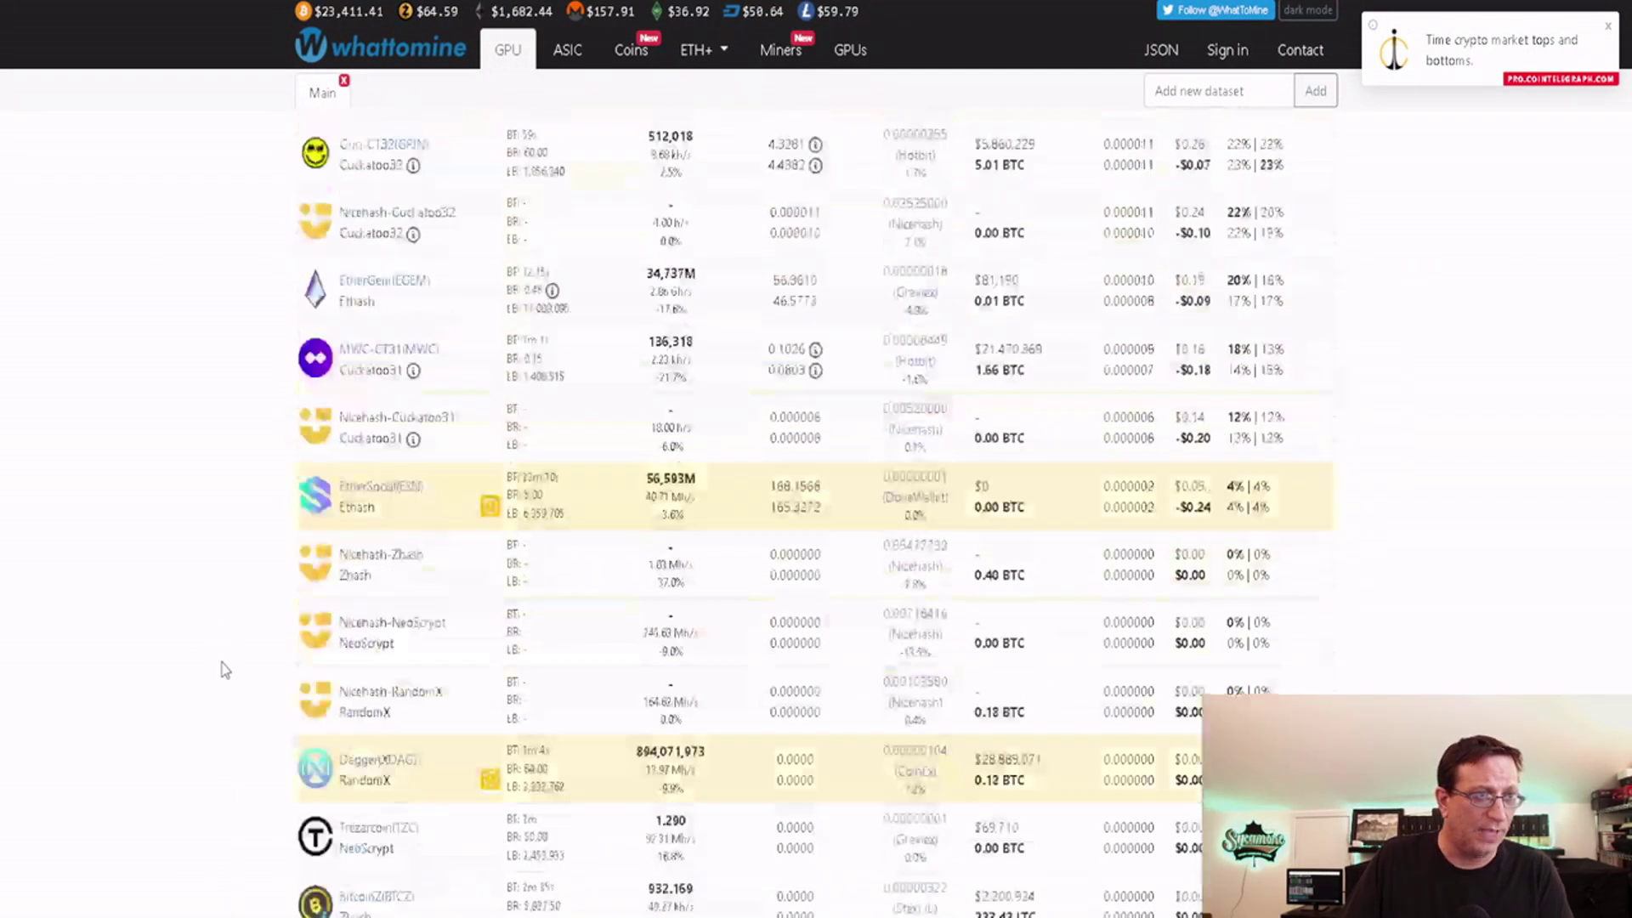
{"action": "scroll", "coordinate": [223, 670], "scroll_direction": "up", "scroll_amount": 2}
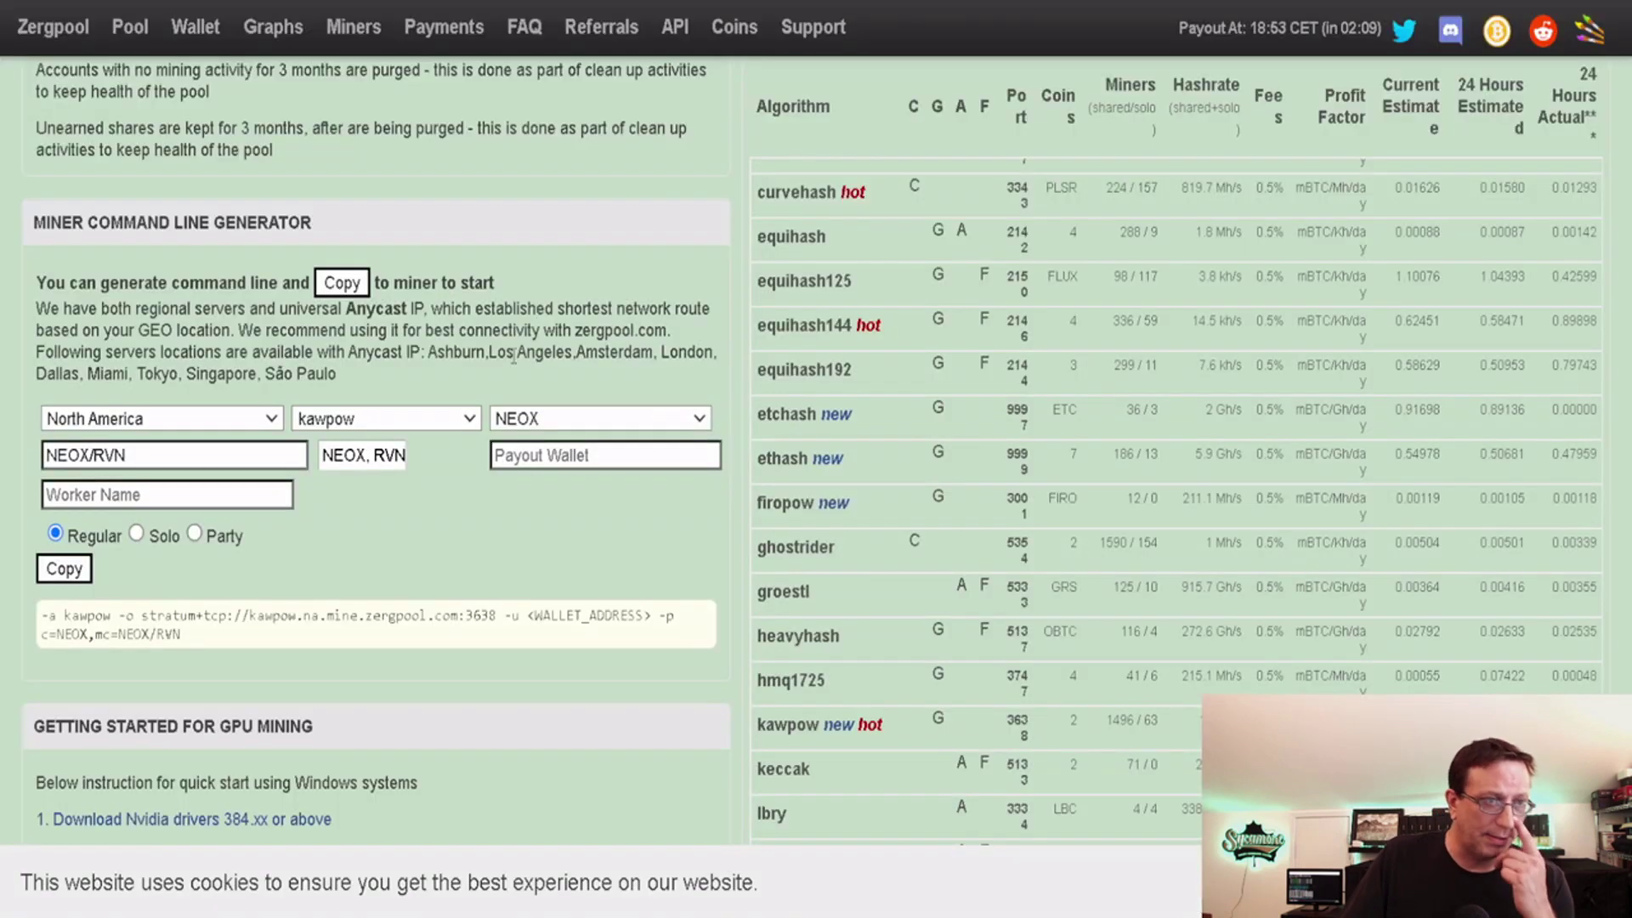
Browse the algorithms offered in Zergpool's command line generator, leaving kawpow selected
{"action": "left_click", "coordinate": [459, 420]}
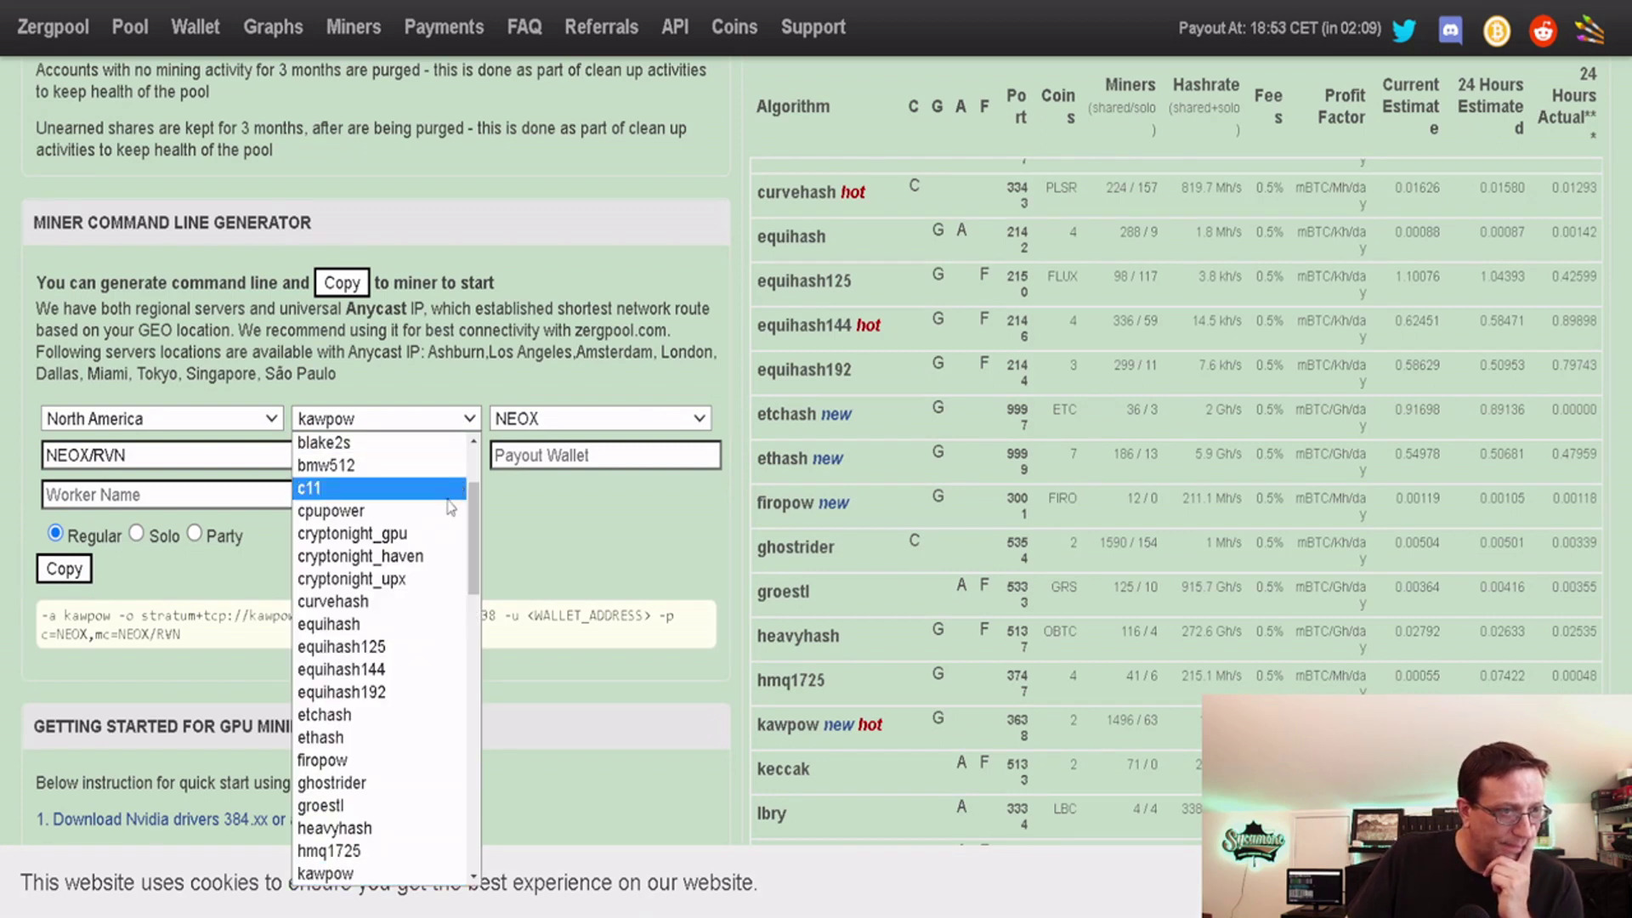
{"action": "scroll", "coordinate": [451, 508], "scroll_direction": "down", "scroll_amount": 8}
{"action": "scroll", "coordinate": [451, 513], "scroll_direction": "up", "scroll_amount": 8}
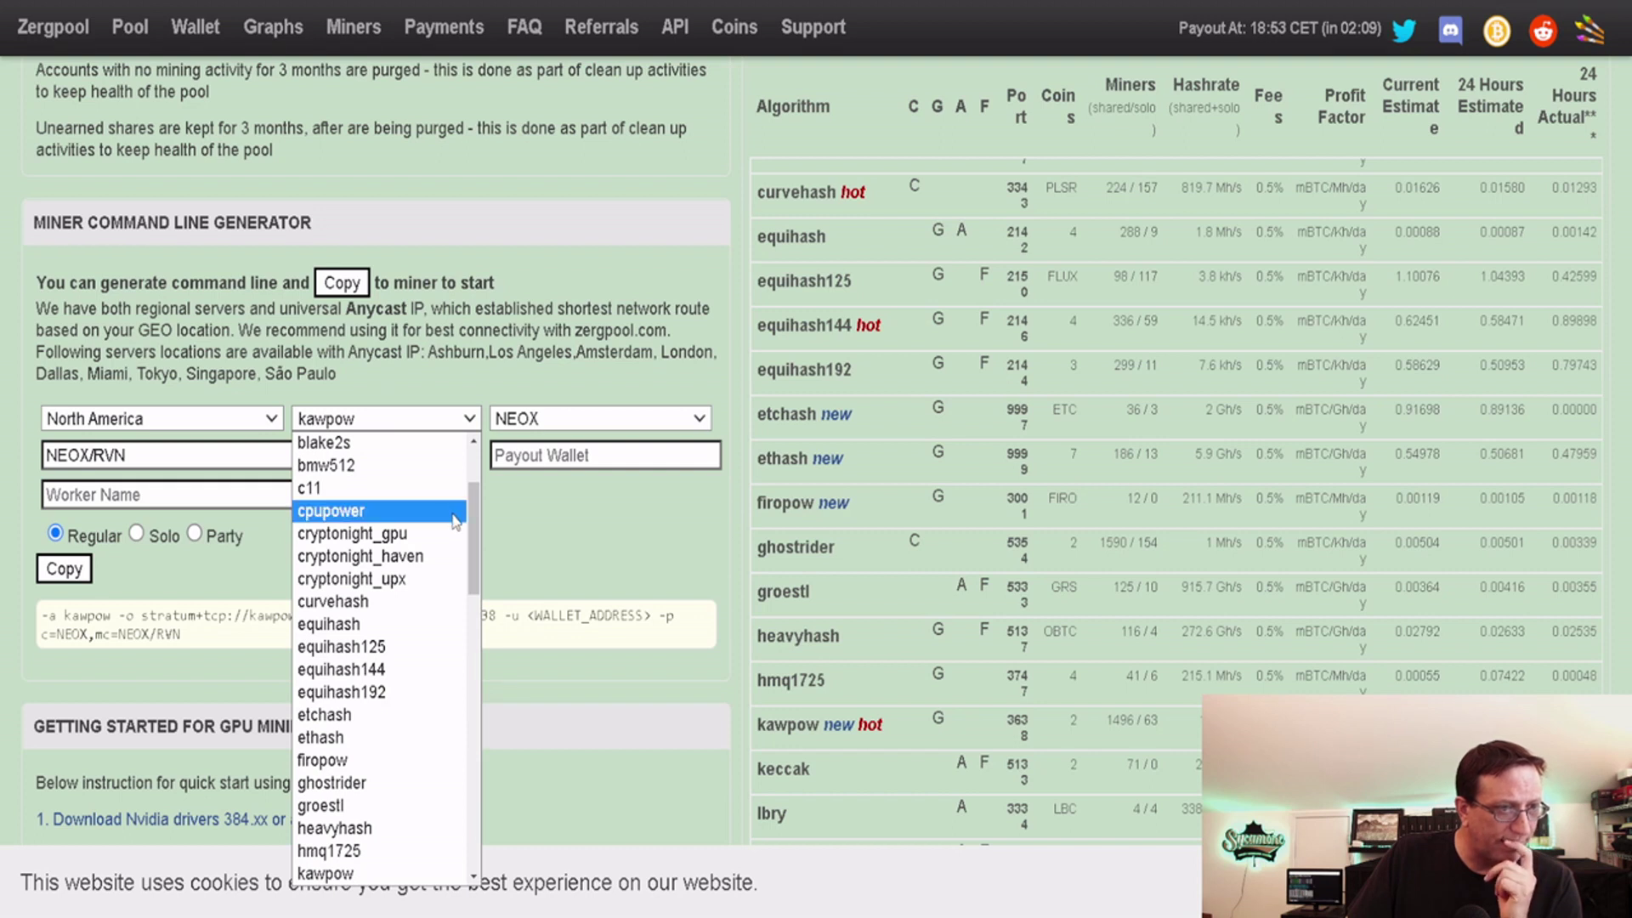
{"action": "scroll", "coordinate": [455, 518], "scroll_direction": "up", "scroll_amount": 2}
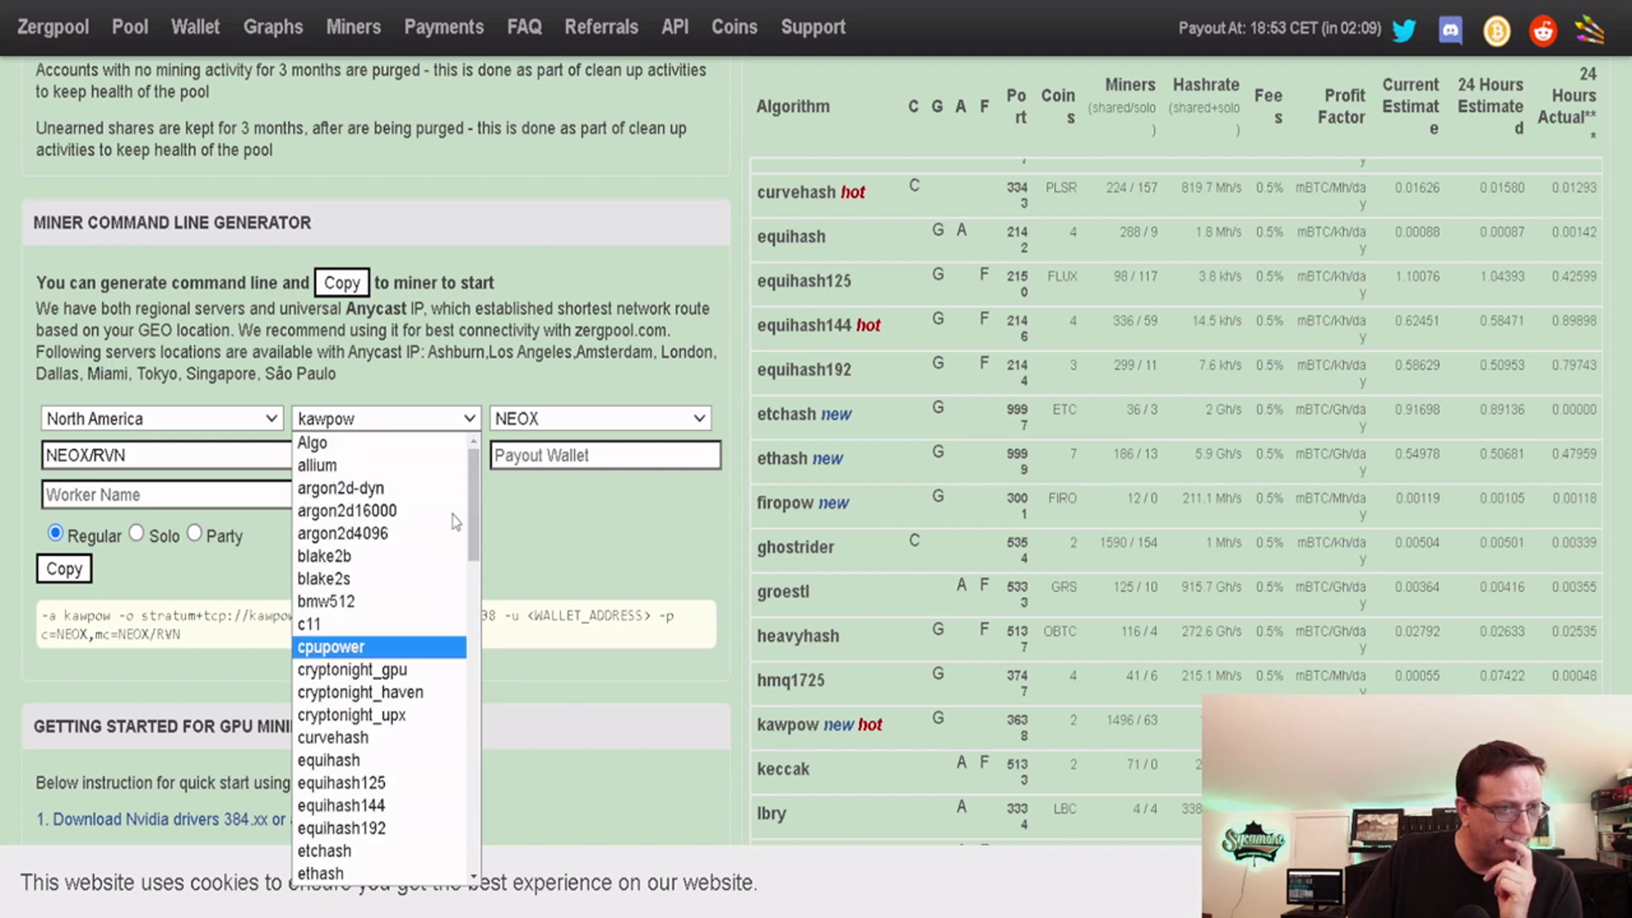
{"action": "scroll", "coordinate": [456, 521], "scroll_direction": "down", "scroll_amount": 5}
{"action": "scroll", "coordinate": [457, 521], "scroll_direction": "up", "scroll_amount": 3}
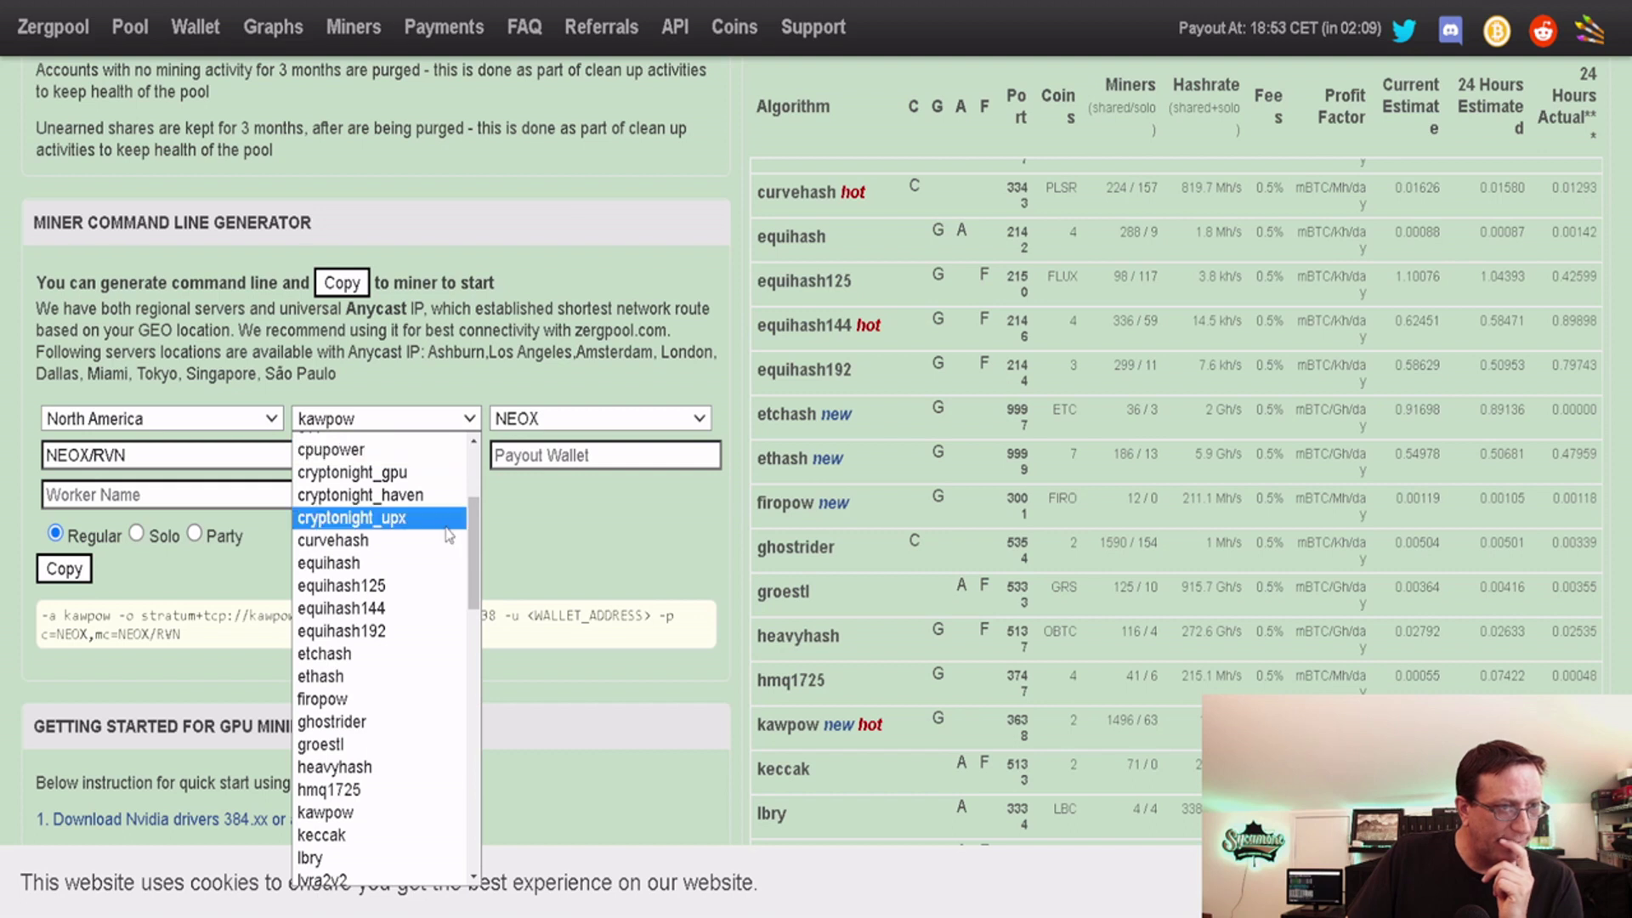
{"action": "key", "text": "Escape"}
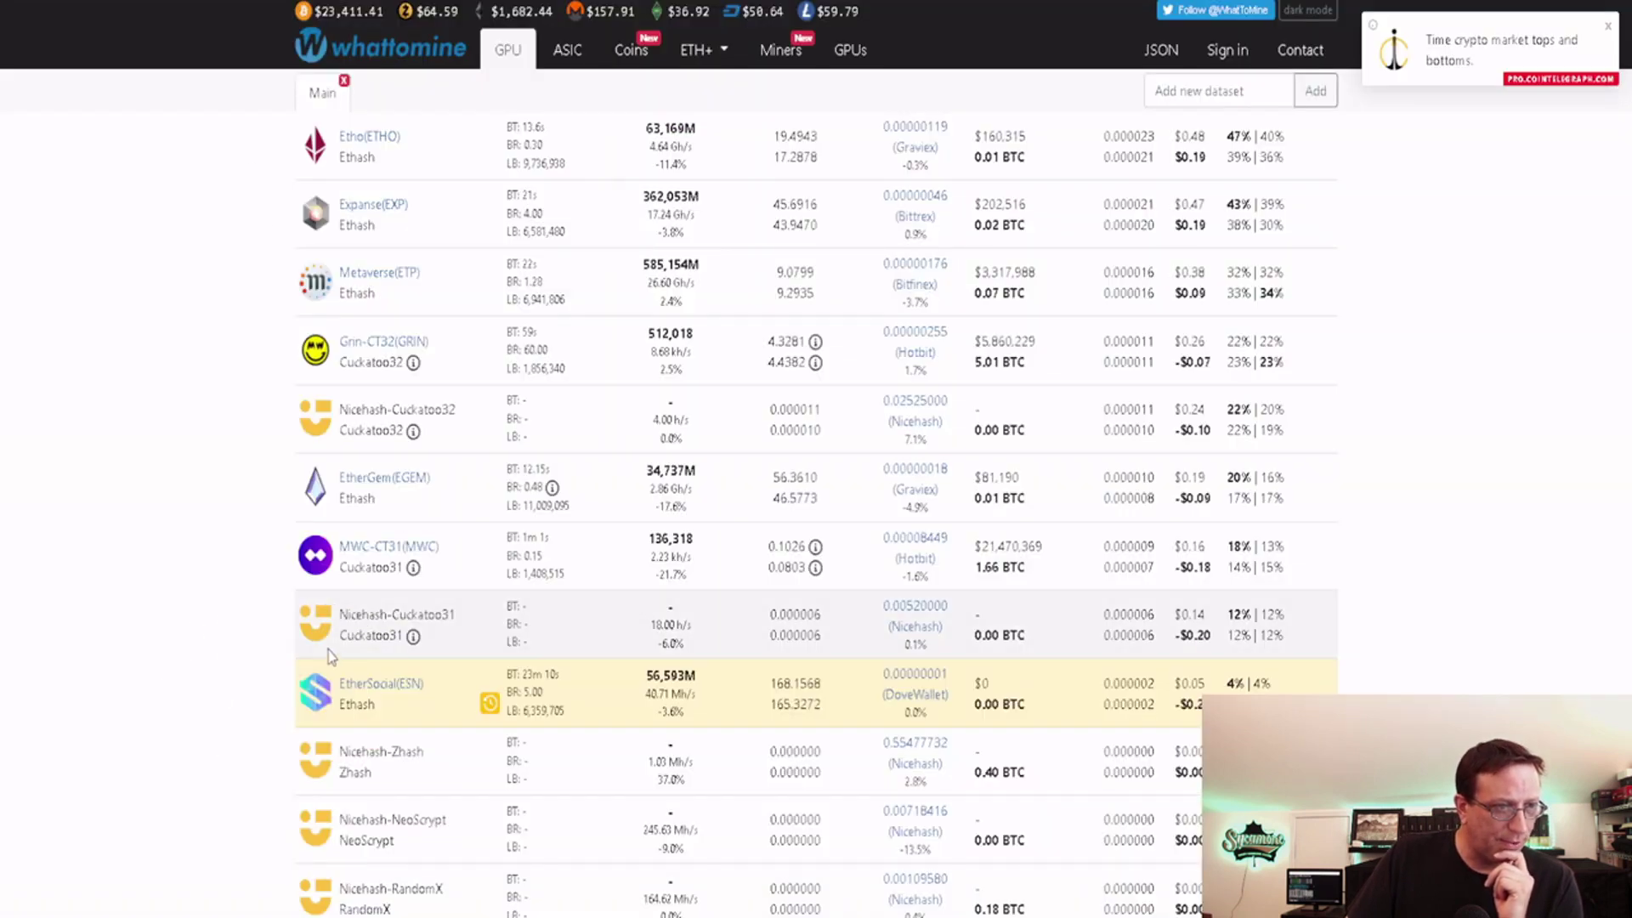
Examine the Cuckatoo31 and Cuckatoo32 entries in WhatToMine's coin list, marking Grin's algorithm name
{"action": "left_click_drag", "start_coordinate": [397, 639], "coordinate": [387, 647]}
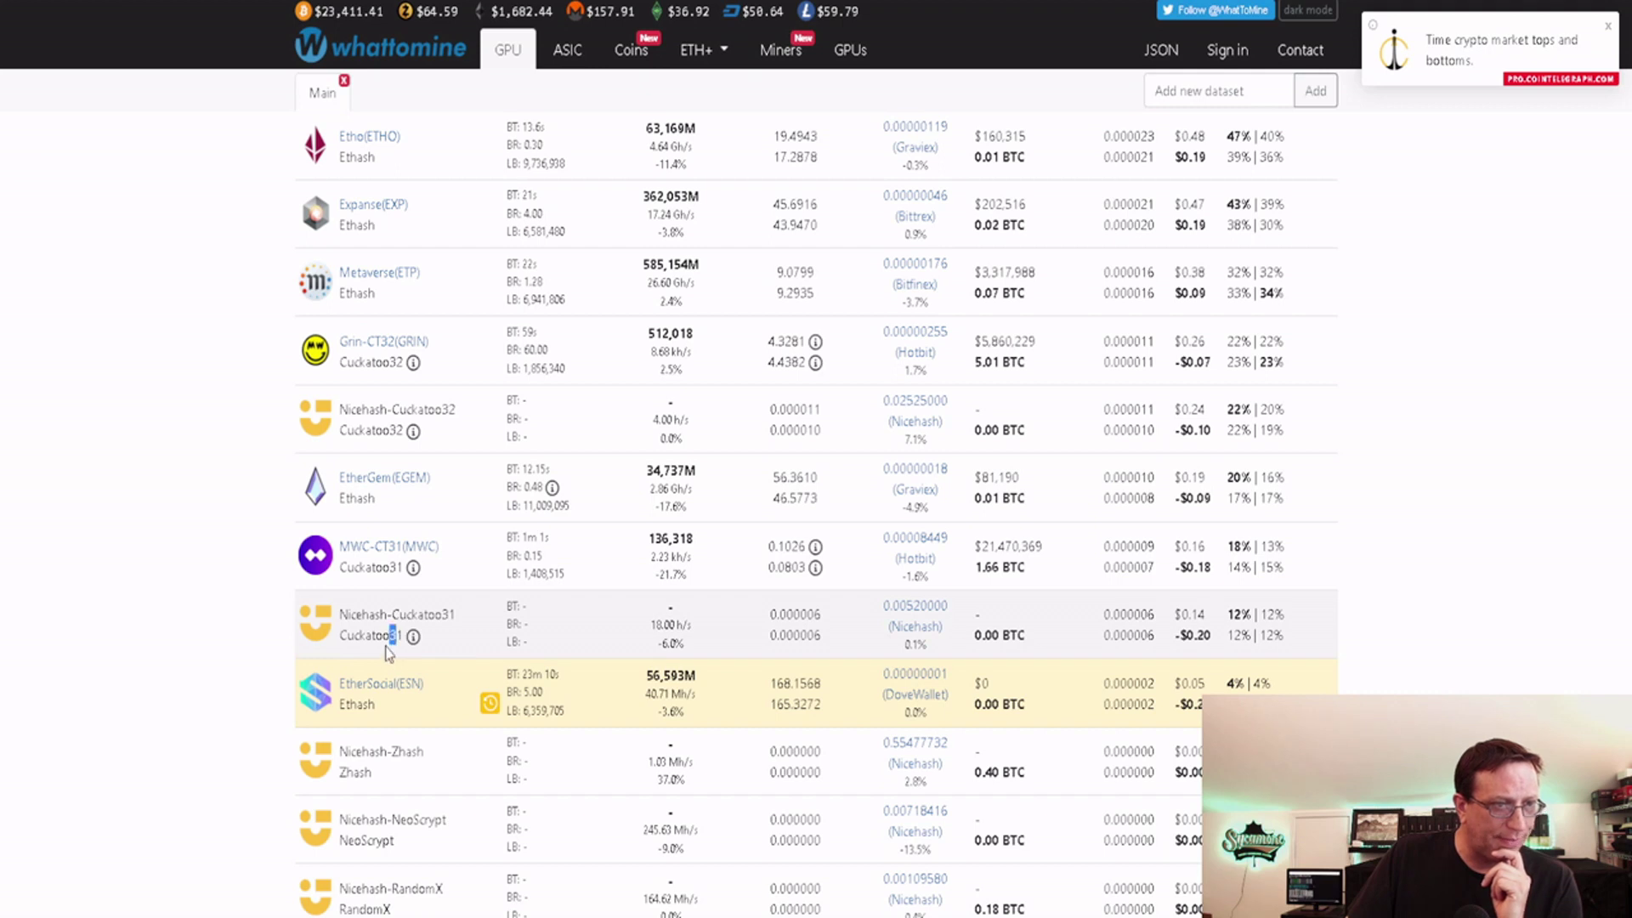
{"action": "left_click", "coordinate": [342, 363]}
{"action": "left_click_drag", "start_coordinate": [402, 383], "coordinate": [406, 382]}
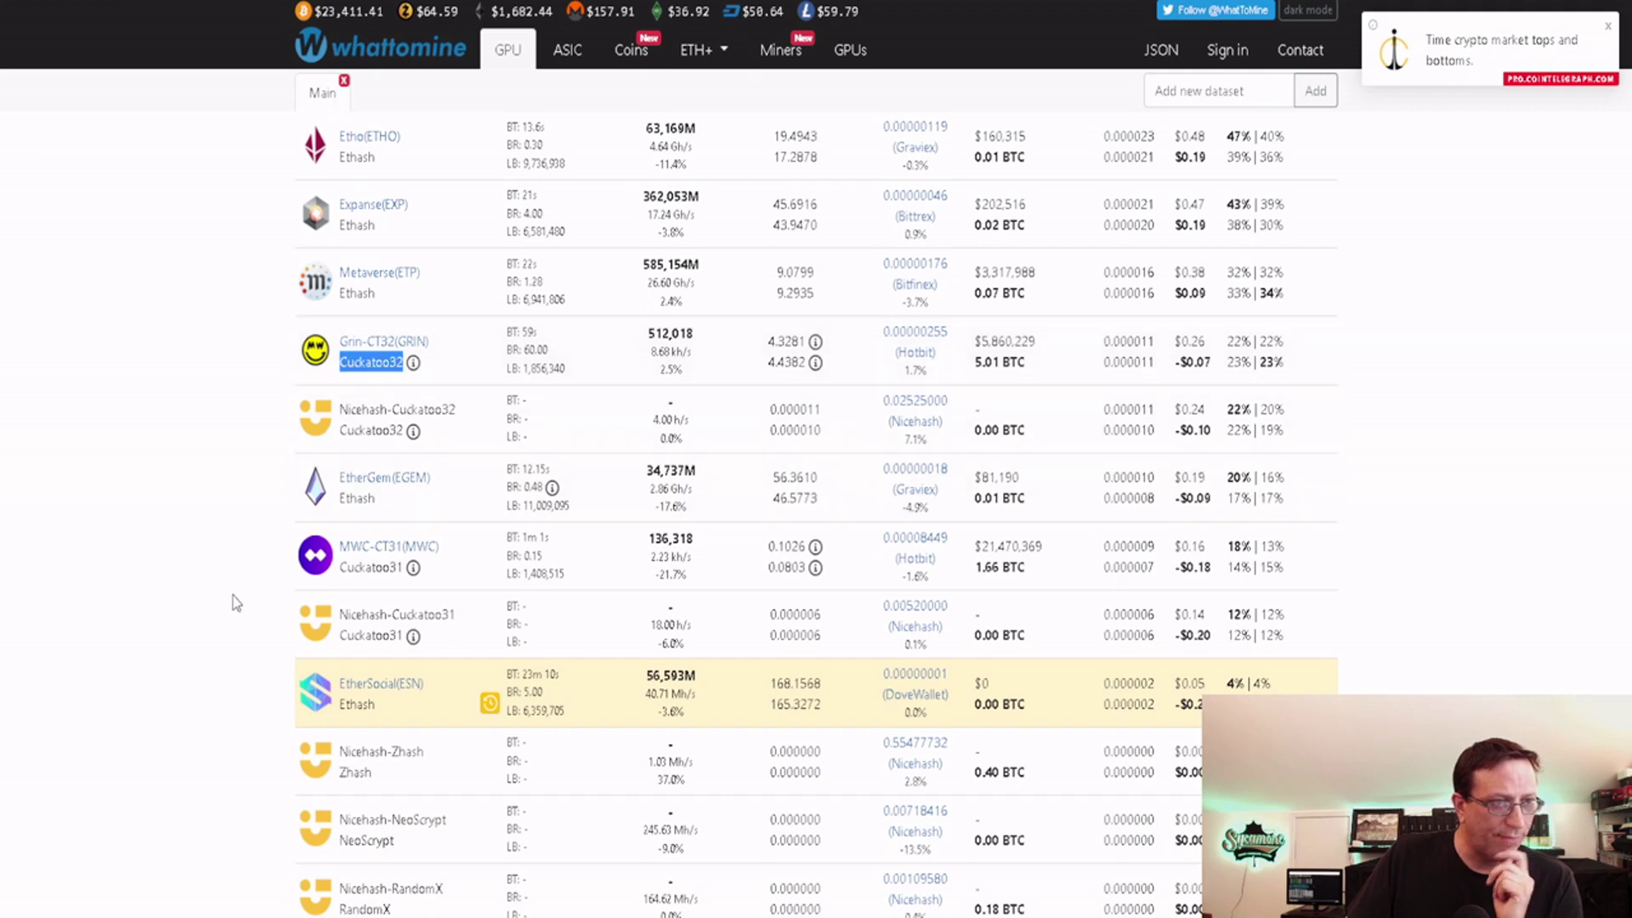
{"action": "scroll", "coordinate": [237, 602], "scroll_direction": "up", "scroll_amount": 5}
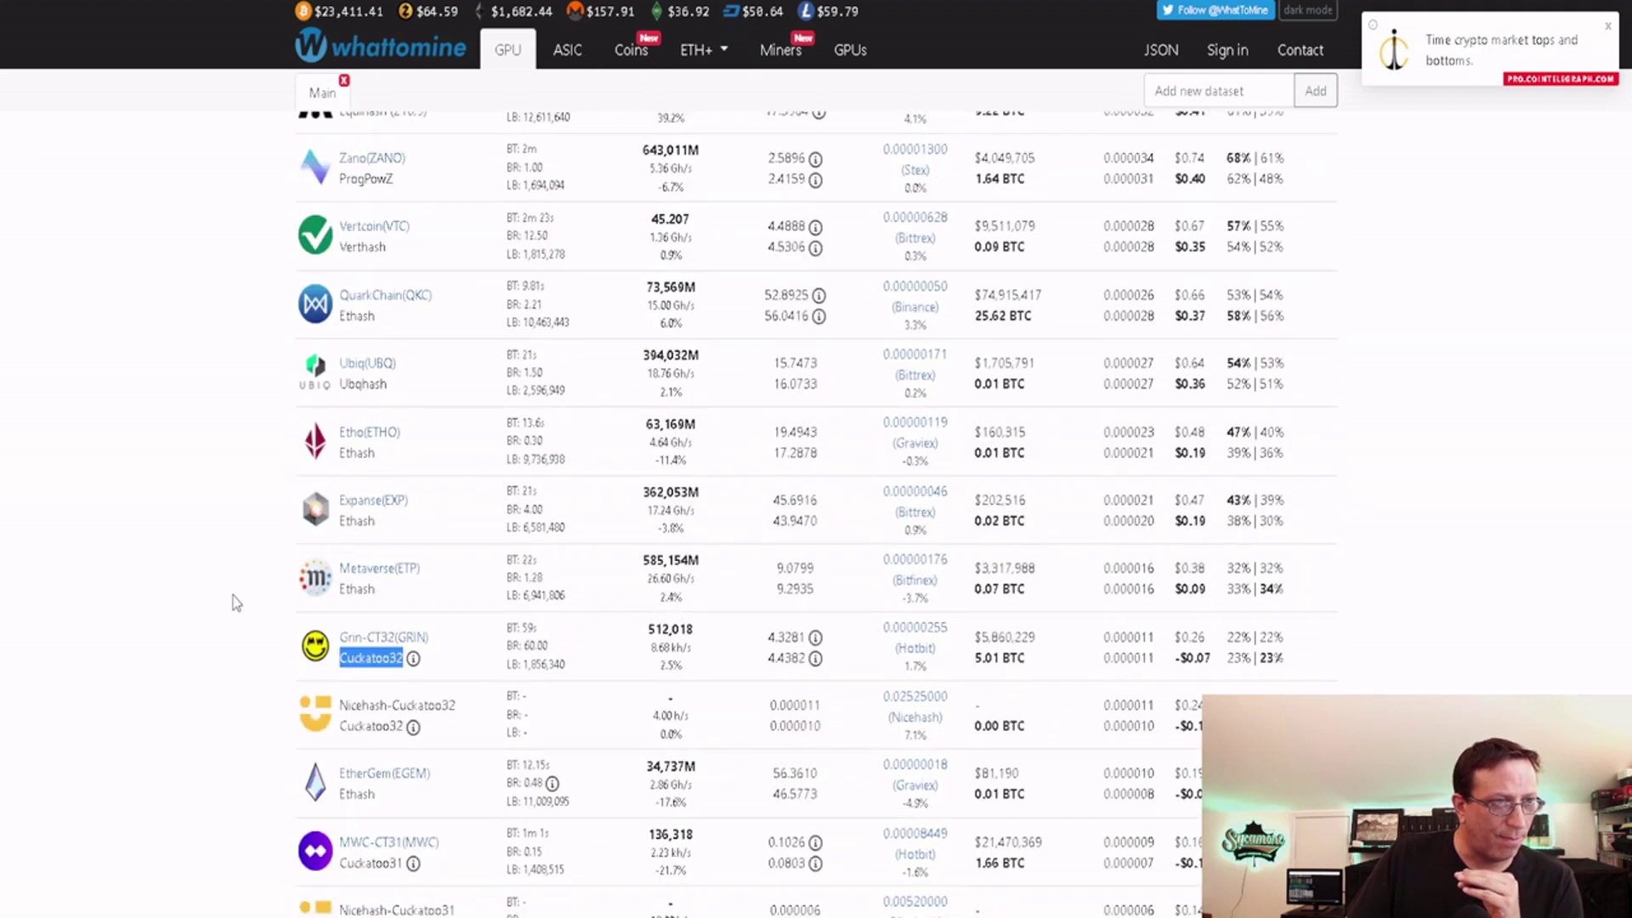
{"action": "scroll", "coordinate": [236, 603], "scroll_direction": "up", "scroll_amount": 1}
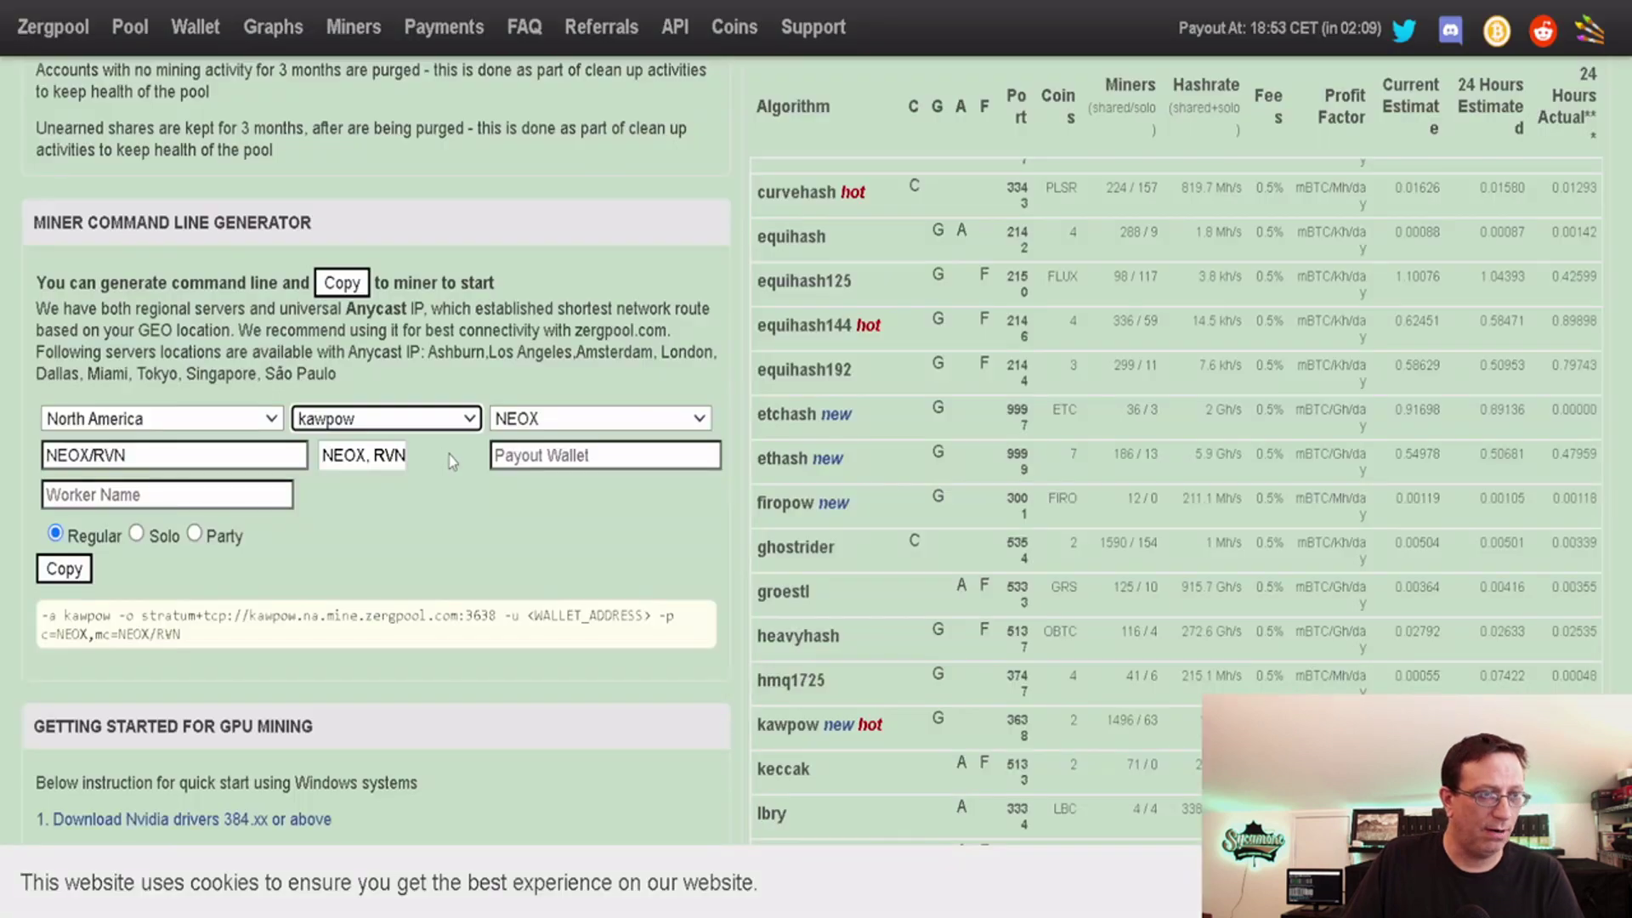
Set the algorithm to verthash in Zergpool's command line generator and pick VTC as the target coin
{"action": "left_click", "coordinate": [446, 420]}
{"action": "scroll", "coordinate": [427, 557], "scroll_direction": "down", "scroll_amount": 15}
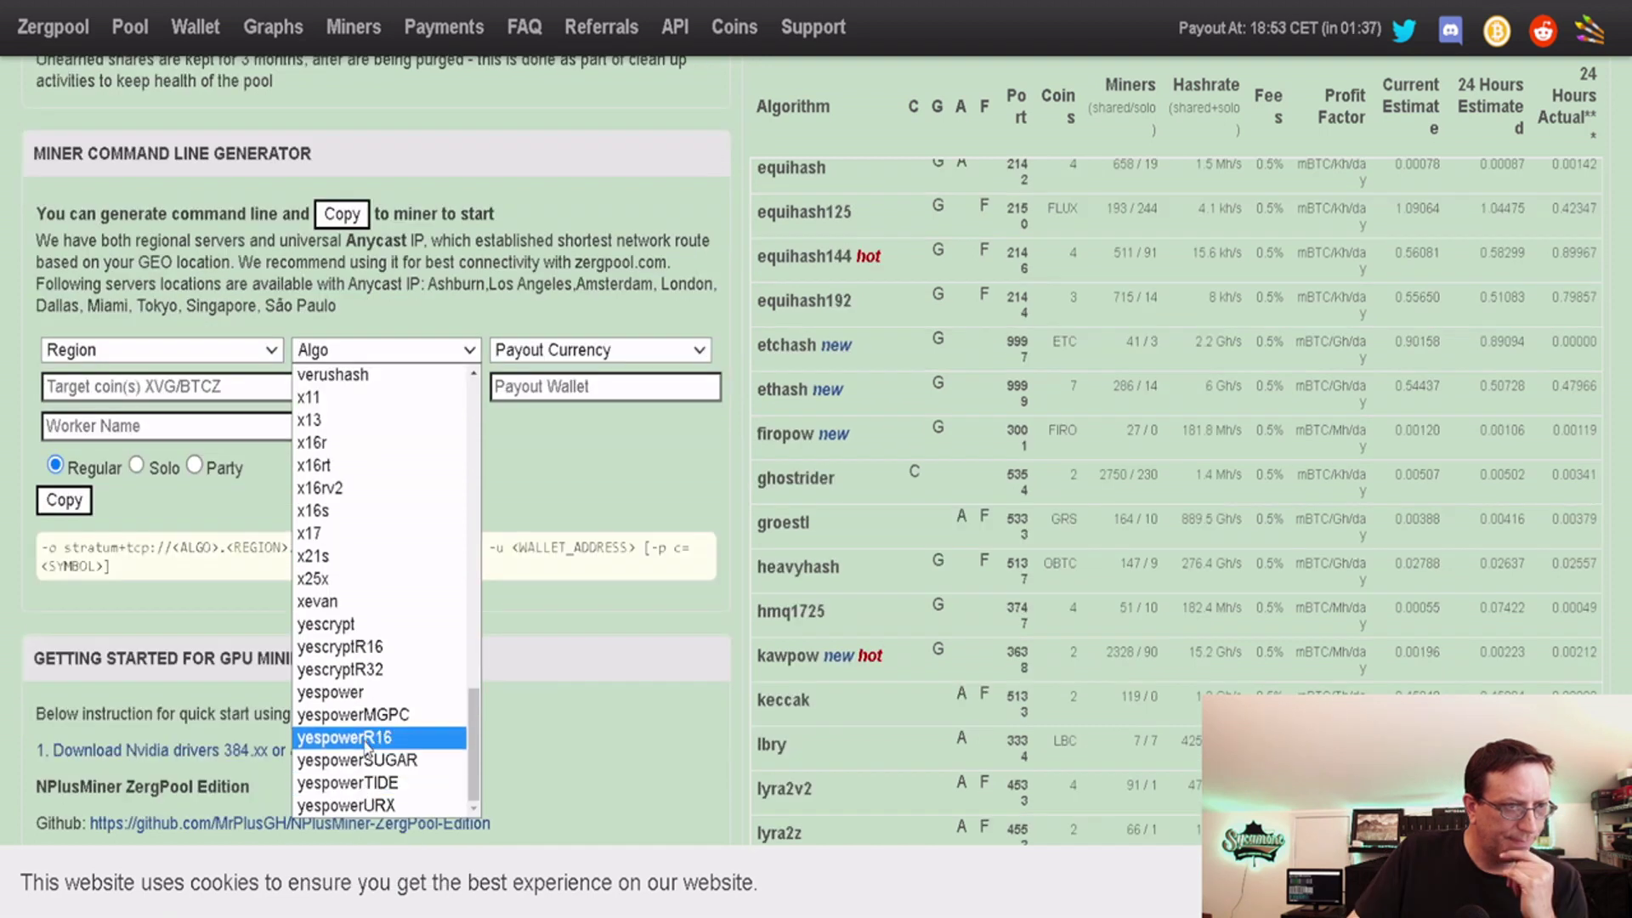
{"action": "scroll", "coordinate": [370, 678], "scroll_direction": "up", "scroll_amount": 3}
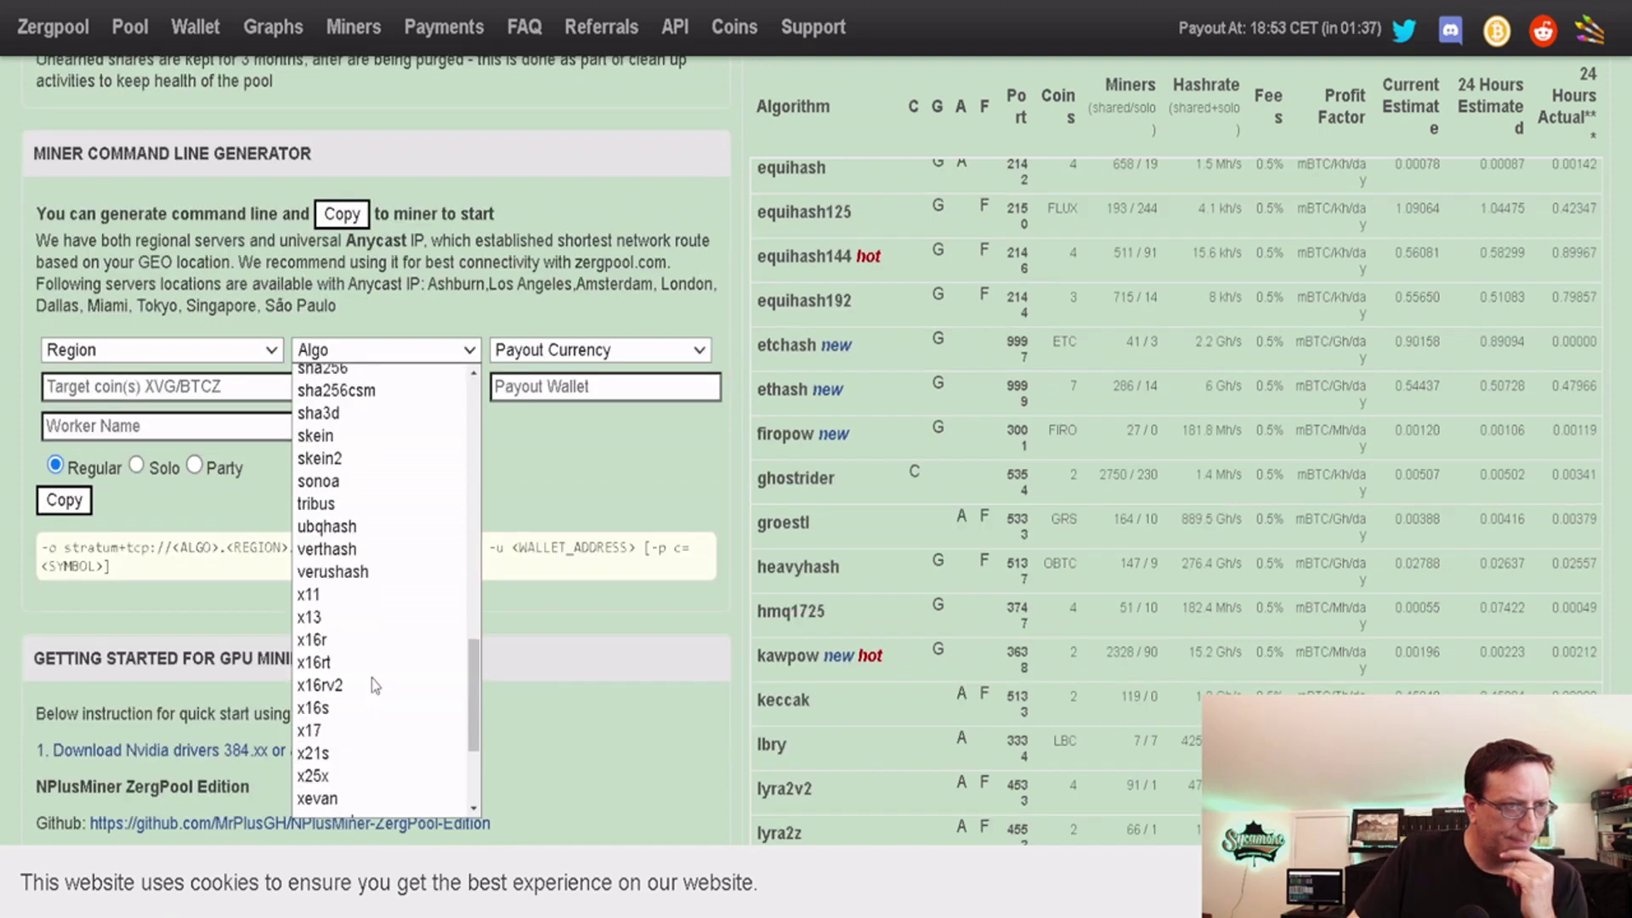
{"action": "left_click", "coordinate": [364, 554]}
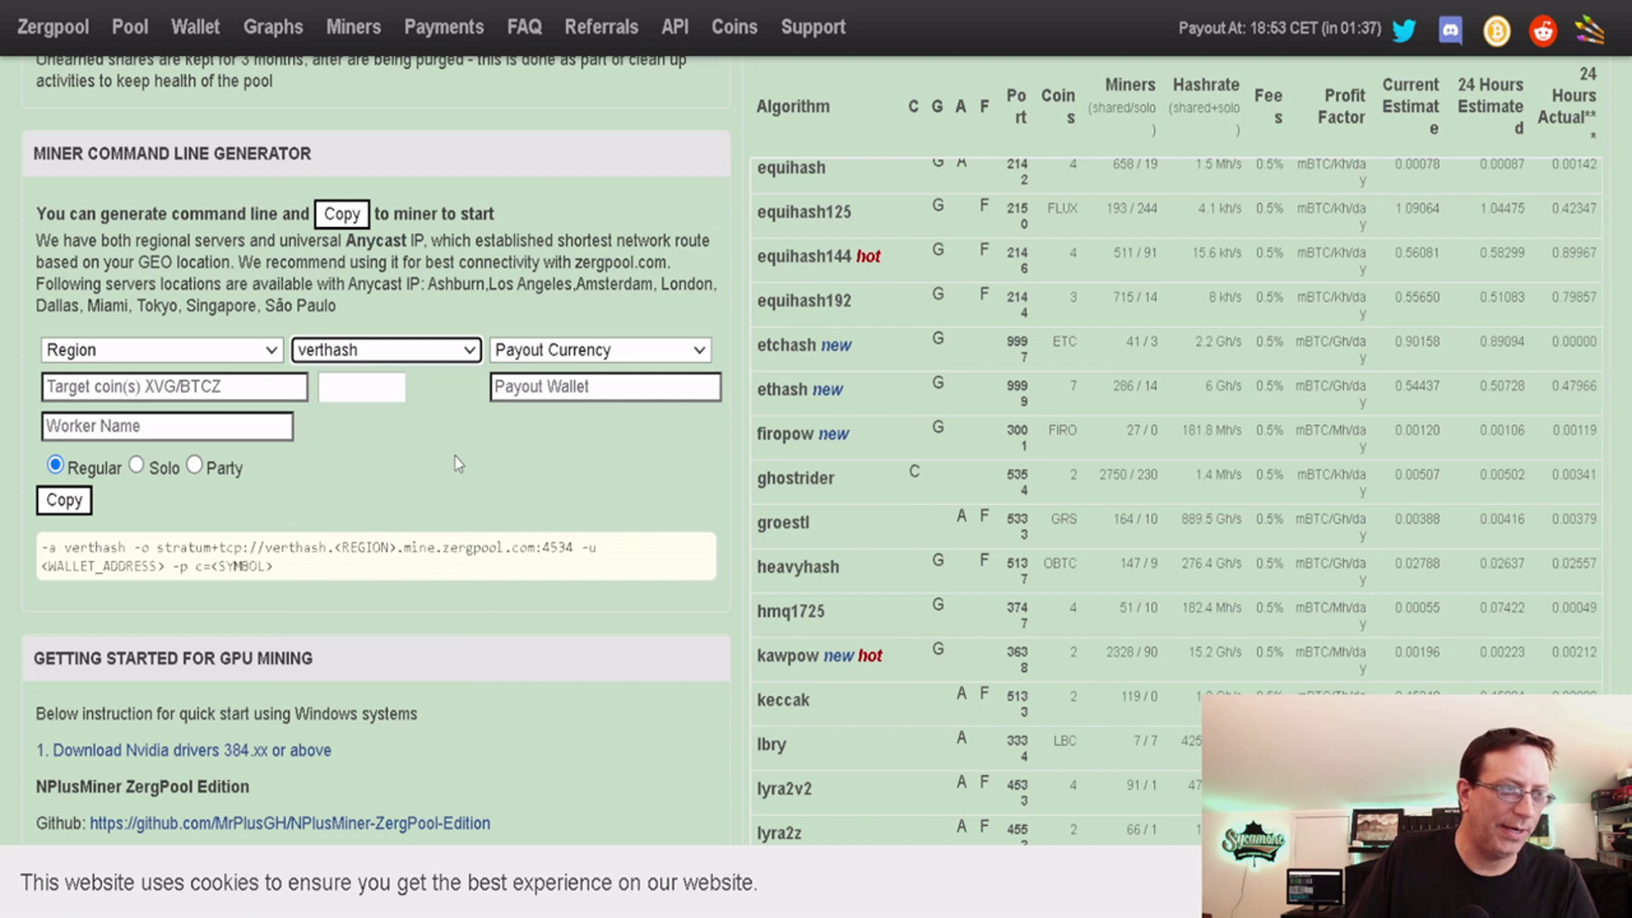
{"action": "left_click", "coordinate": [379, 391]}
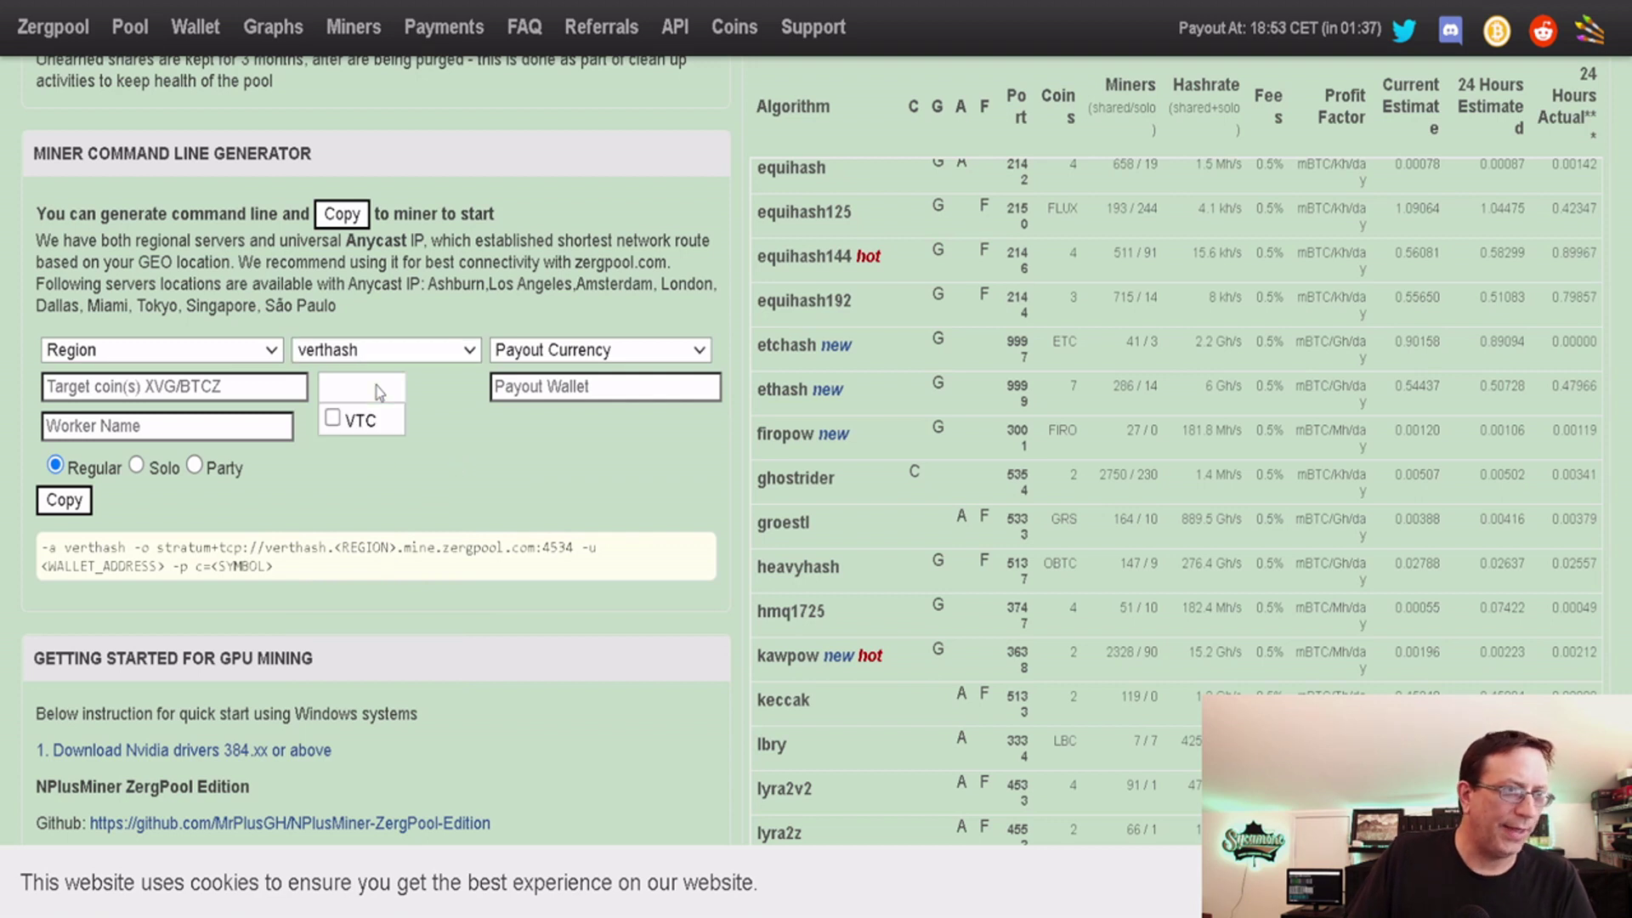
{"action": "left_click", "coordinate": [335, 419]}
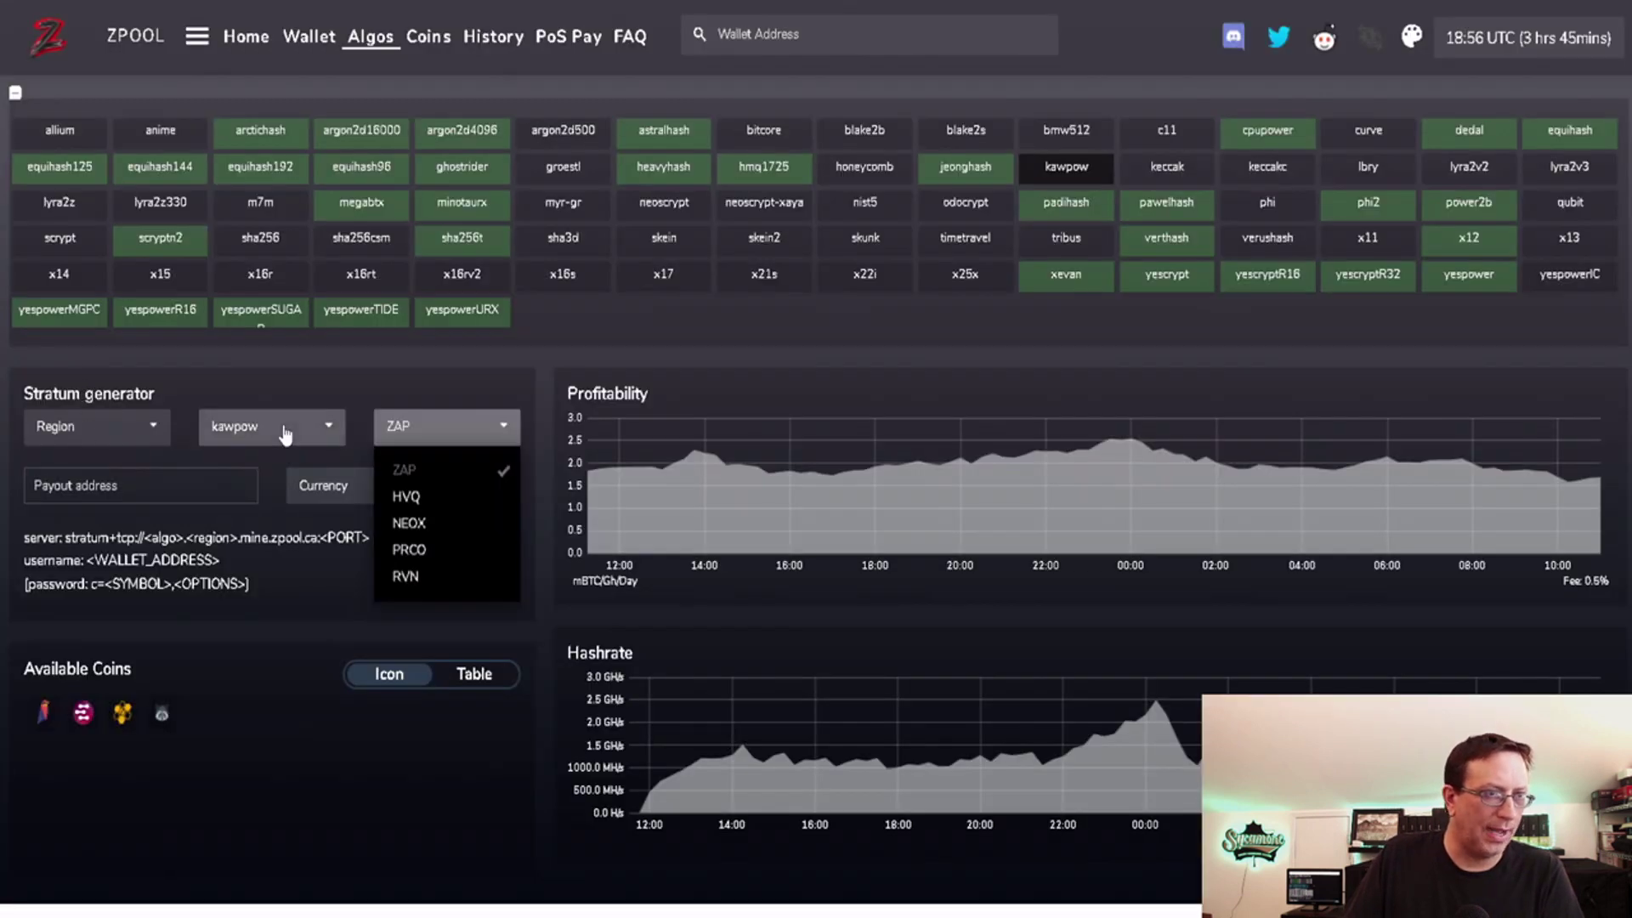
Switch to zpool, set the stratum generator's algorithm to verthash and check which coins it offers
{"action": "left_click", "coordinate": [280, 427]}
{"action": "scroll", "coordinate": [289, 646], "scroll_direction": "down", "scroll_amount": 15}
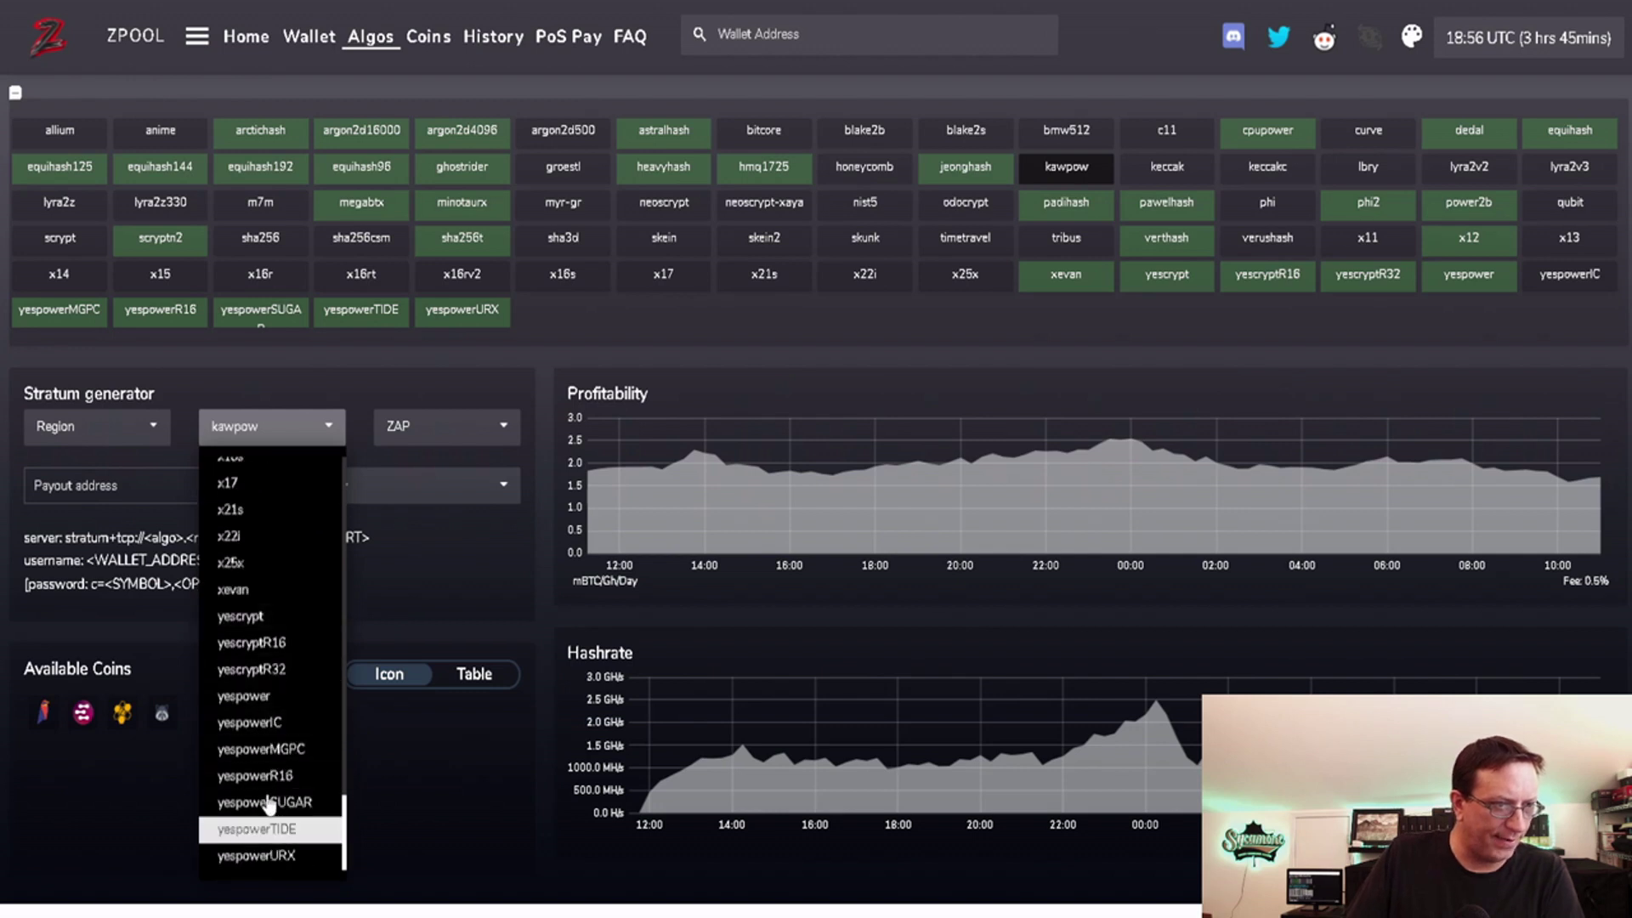
{"action": "scroll", "coordinate": [264, 651], "scroll_direction": "up", "scroll_amount": 5}
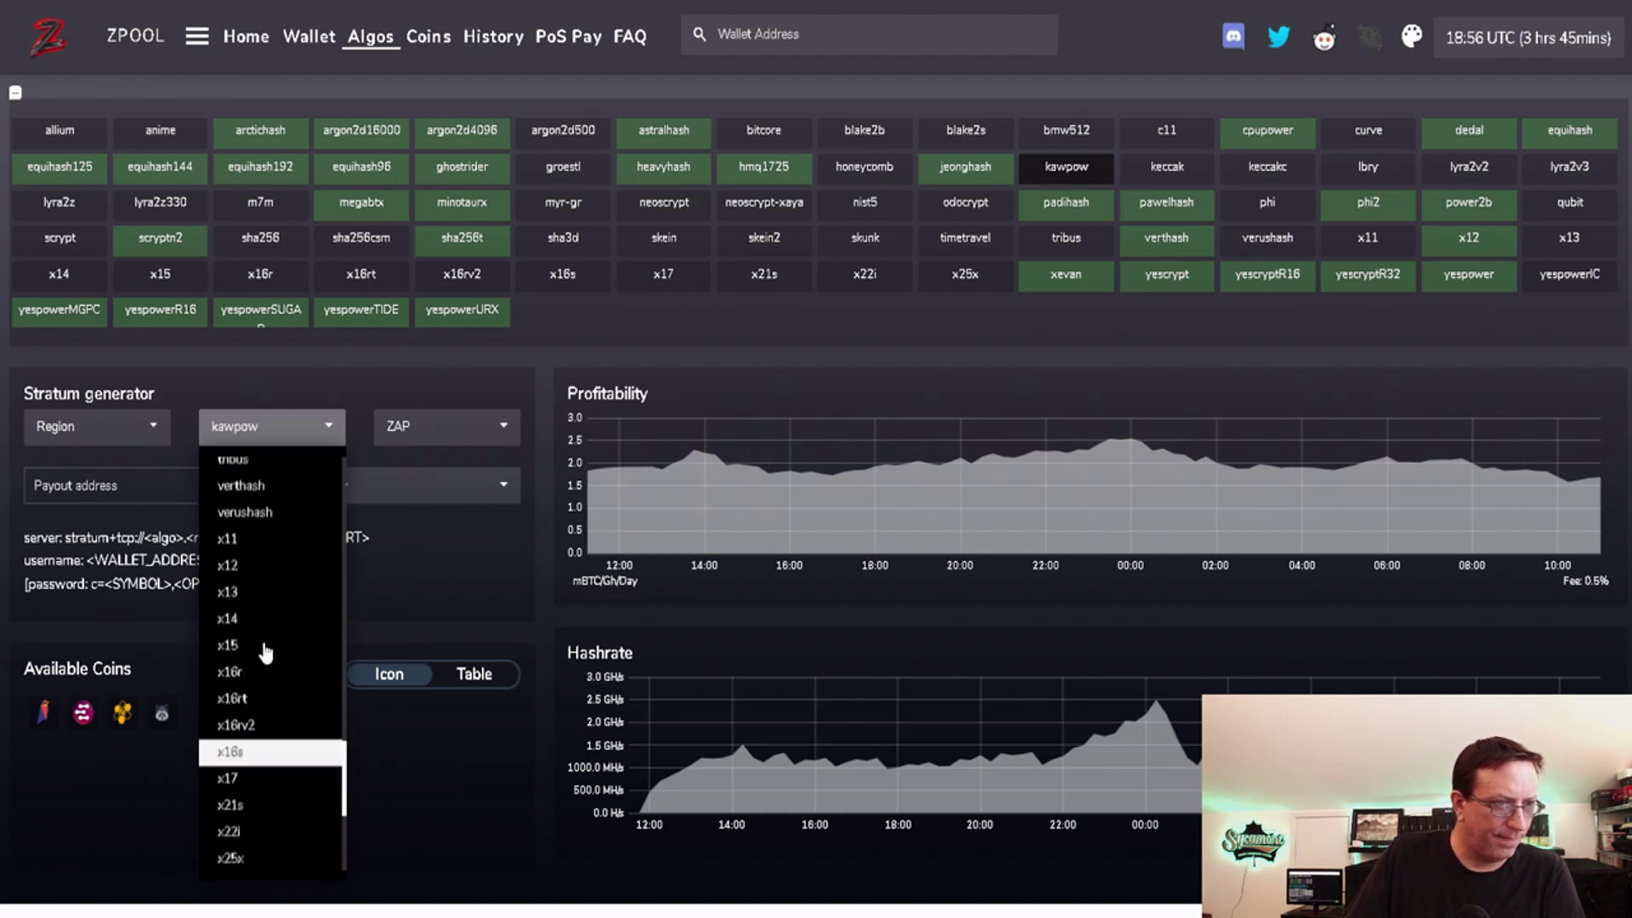
{"action": "left_click", "coordinate": [273, 483]}
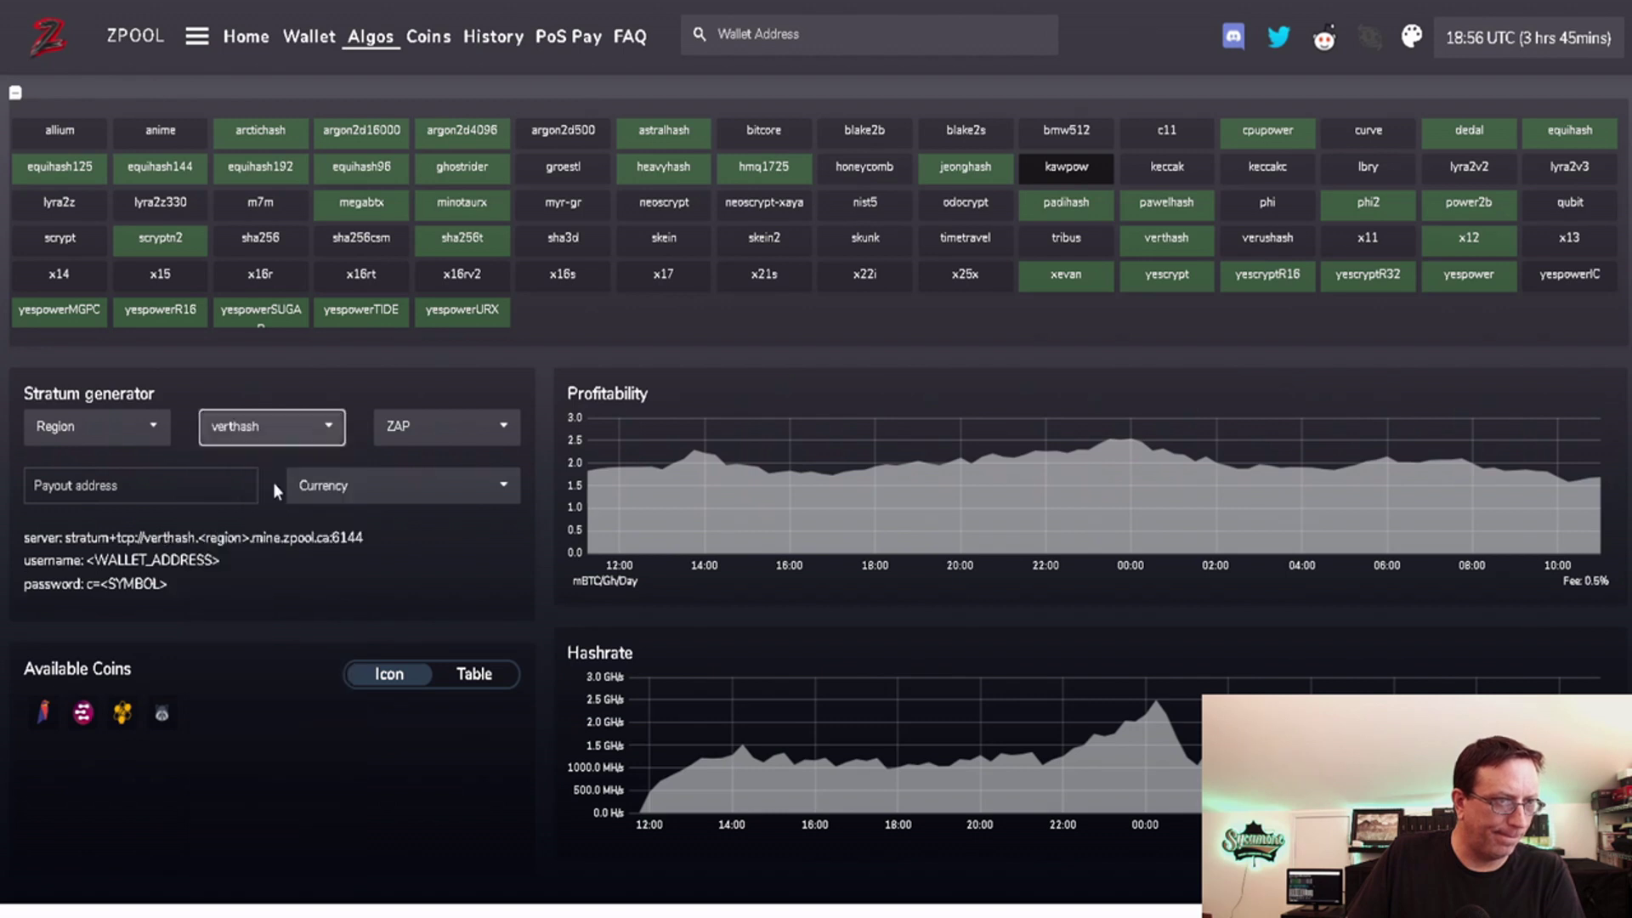
{"action": "left_click", "coordinate": [437, 438]}
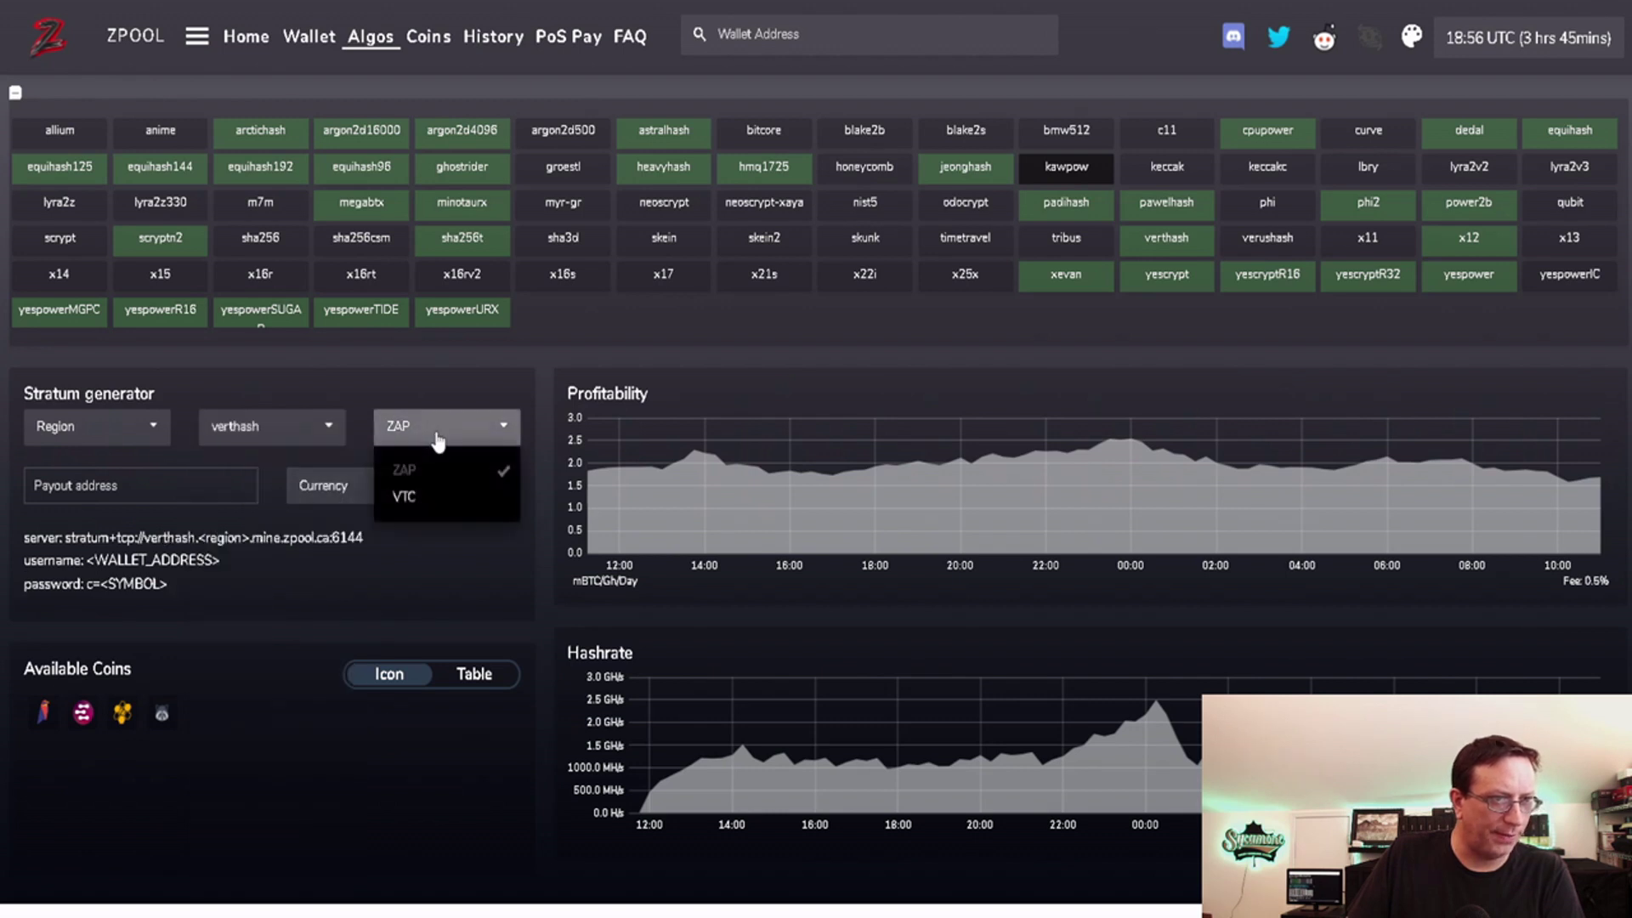
{"action": "left_click", "coordinate": [385, 598]}
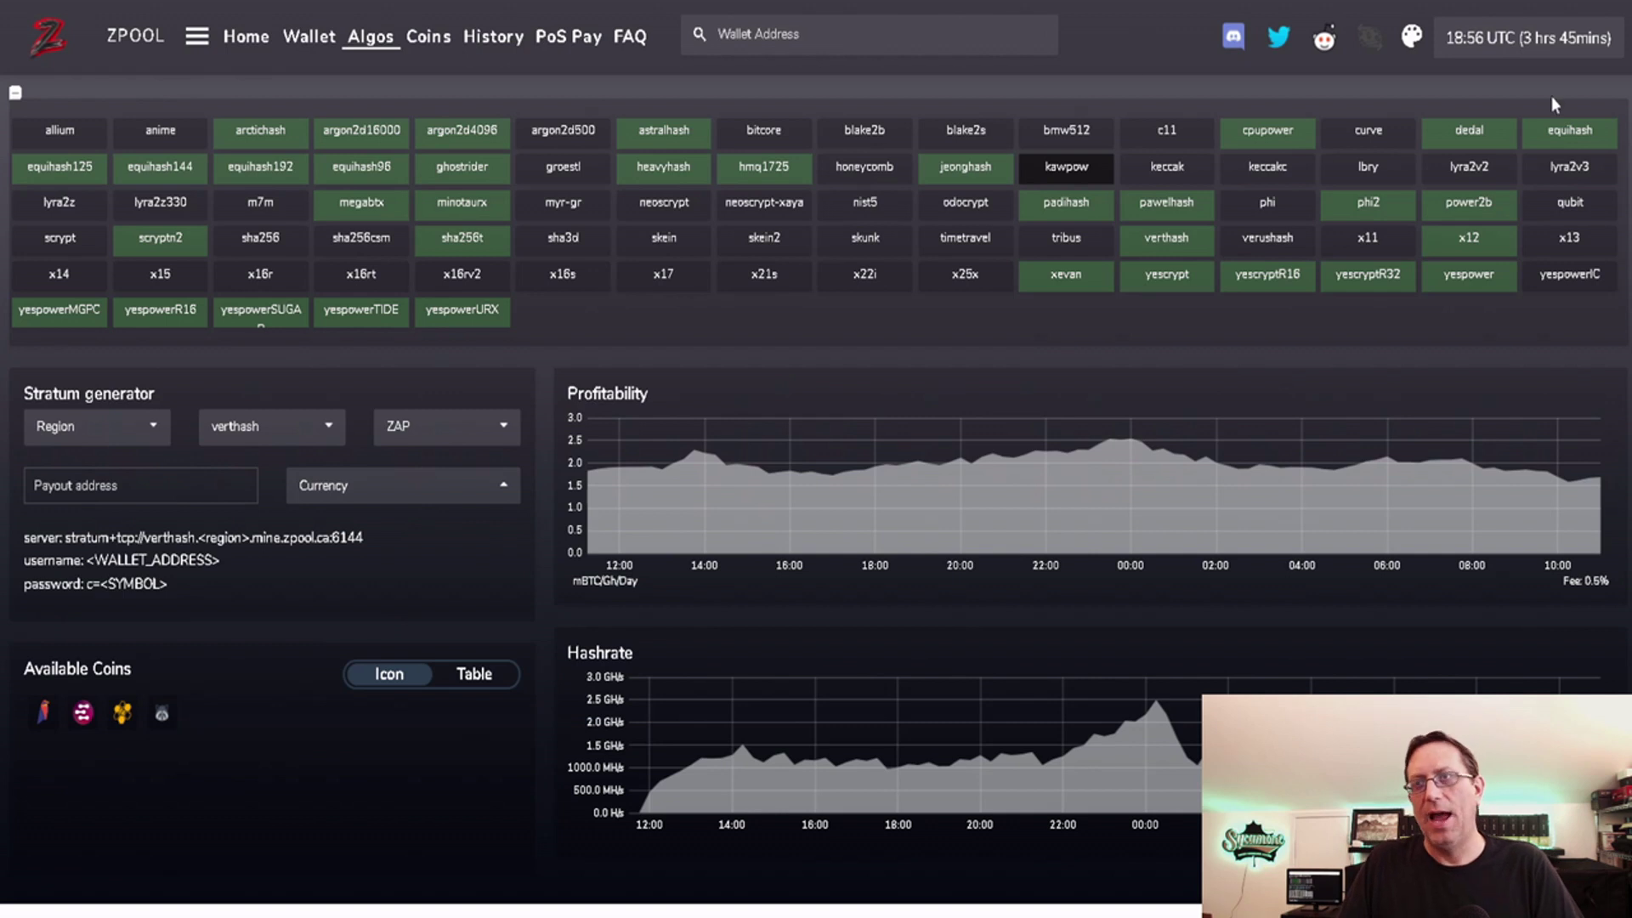
Return to Zergpool and review the kawpow command line, the GPU mining instructions and the pool's payout rules
{"action": "left_click_drag", "start_coordinate": [1631, 6], "coordinate": [786, 6]}
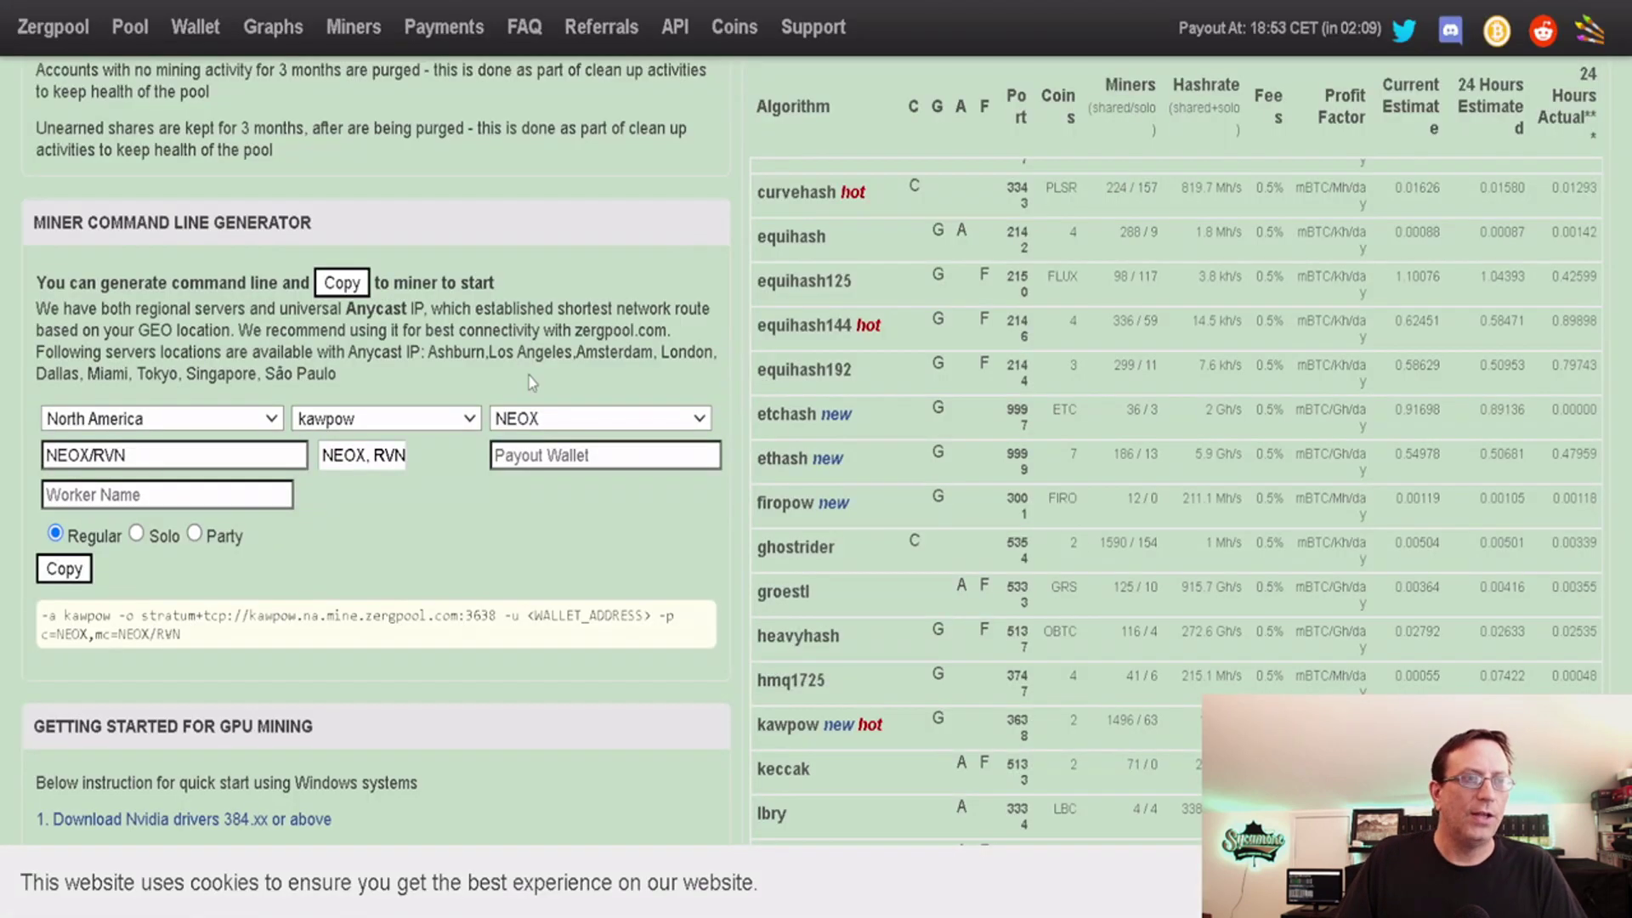
{"action": "scroll", "coordinate": [553, 343], "scroll_direction": "up", "scroll_amount": 7}
{"action": "scroll", "coordinate": [552, 342], "scroll_direction": "down", "scroll_amount": 7}
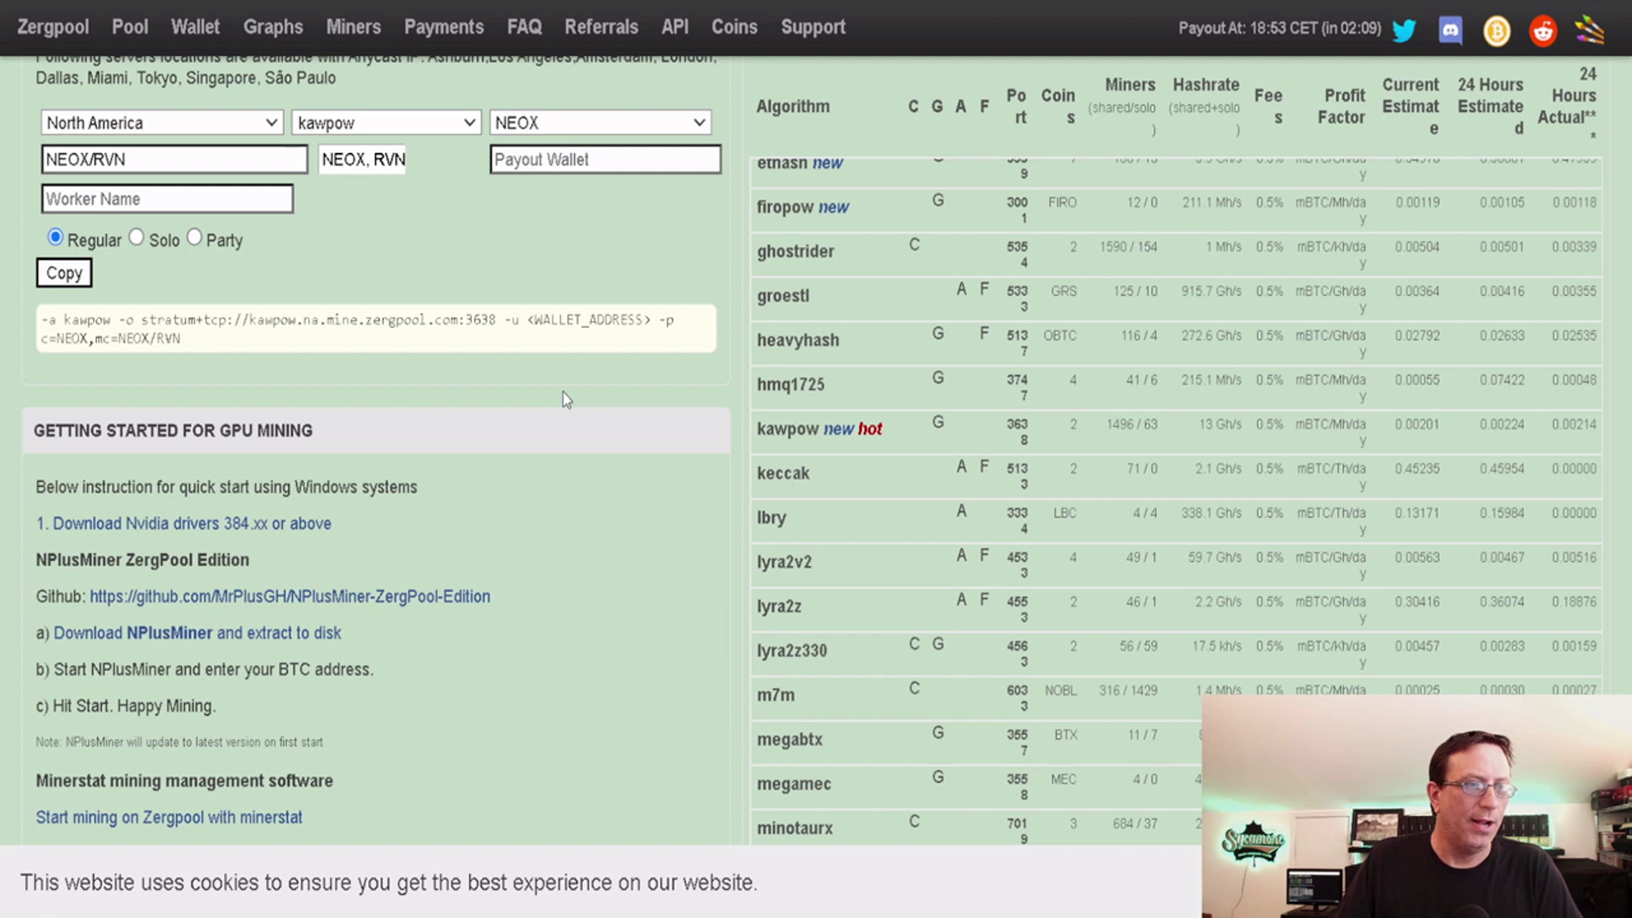
{"action": "scroll", "coordinate": [534, 611], "scroll_direction": "up", "scroll_amount": 3}
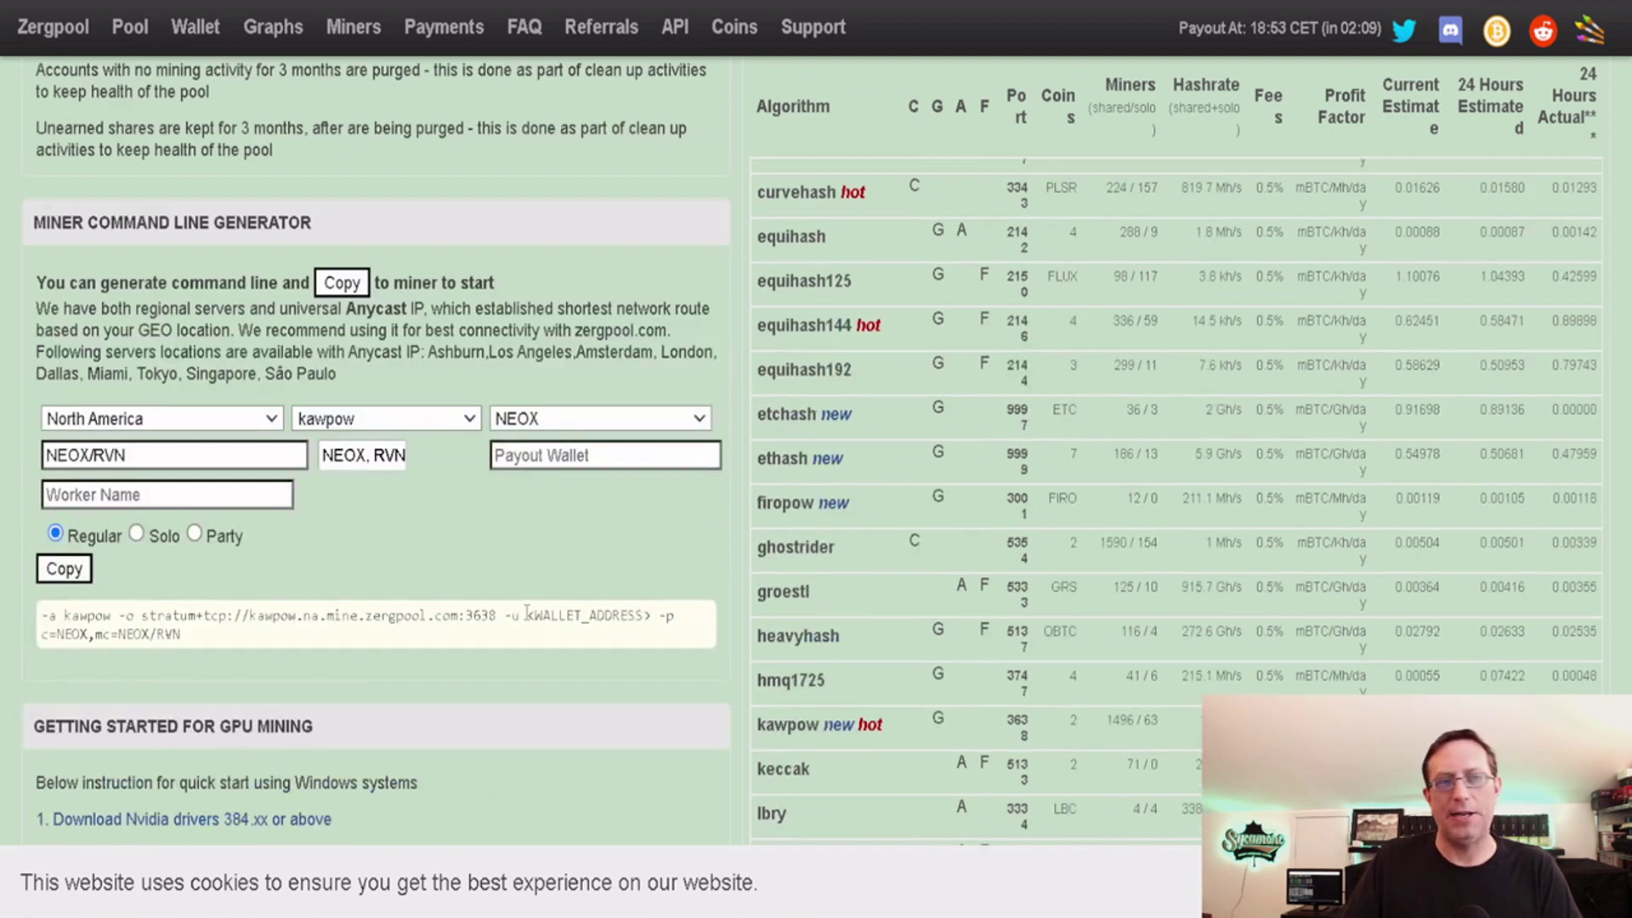
{"action": "scroll", "coordinate": [428, 569], "scroll_direction": "up", "scroll_amount": 2}
{"action": "scroll", "coordinate": [427, 569], "scroll_direction": "up", "scroll_amount": 3}
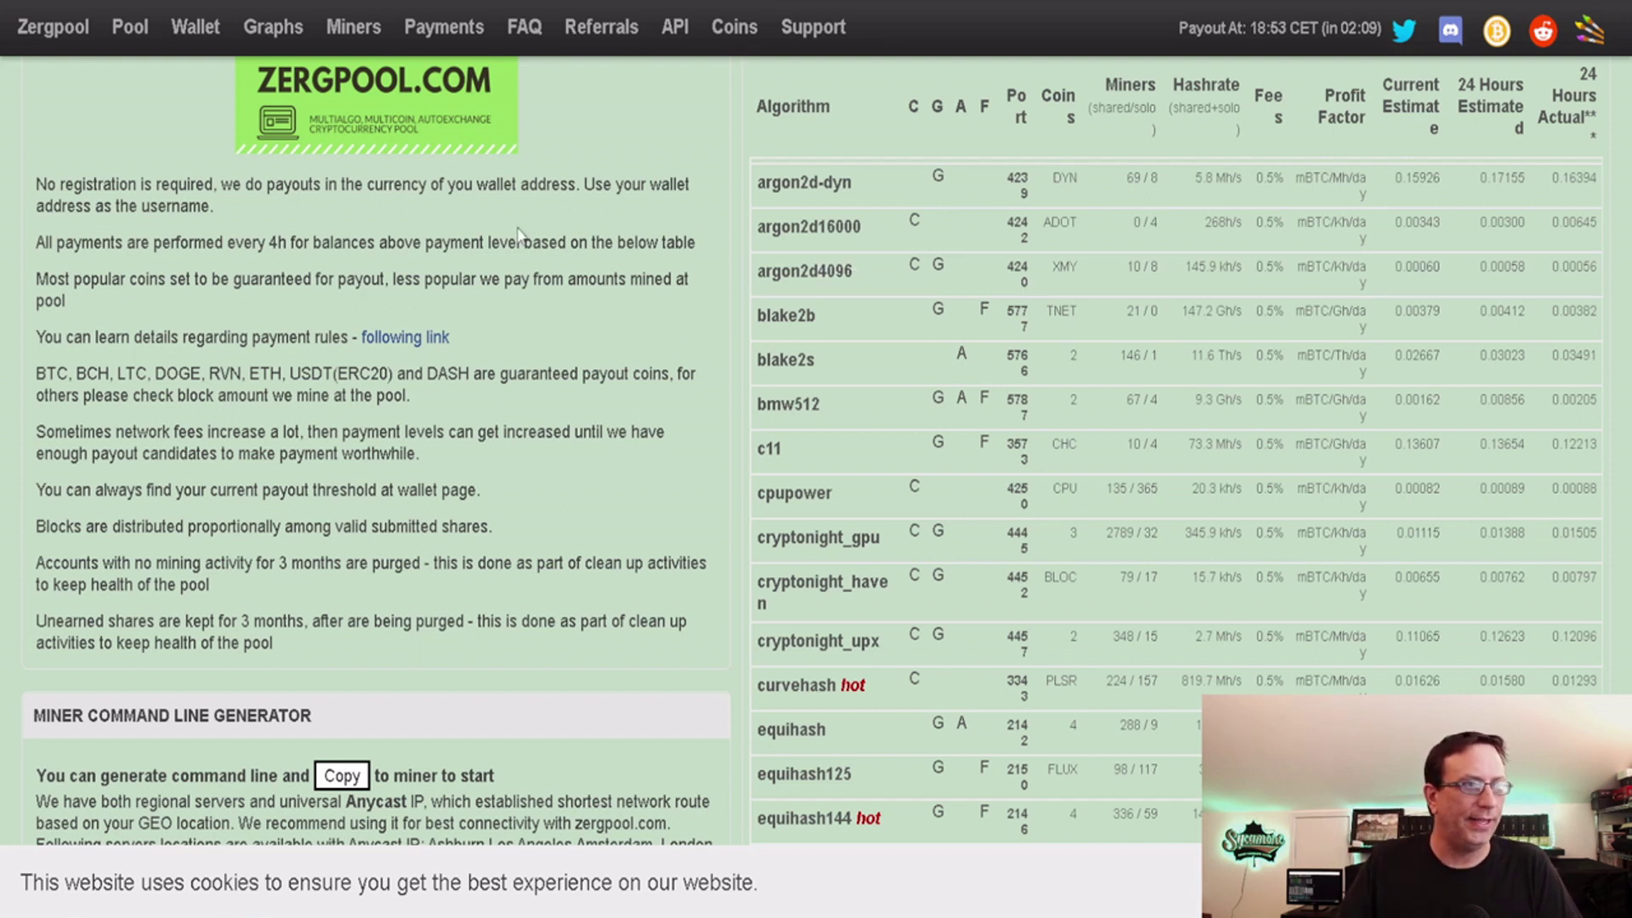
Open the bookmarked 2Miners Crypto.com Eth/BTC page to view the Ethereum pool's miner statistics
{"action": "left_click", "coordinate": [52, 3]}
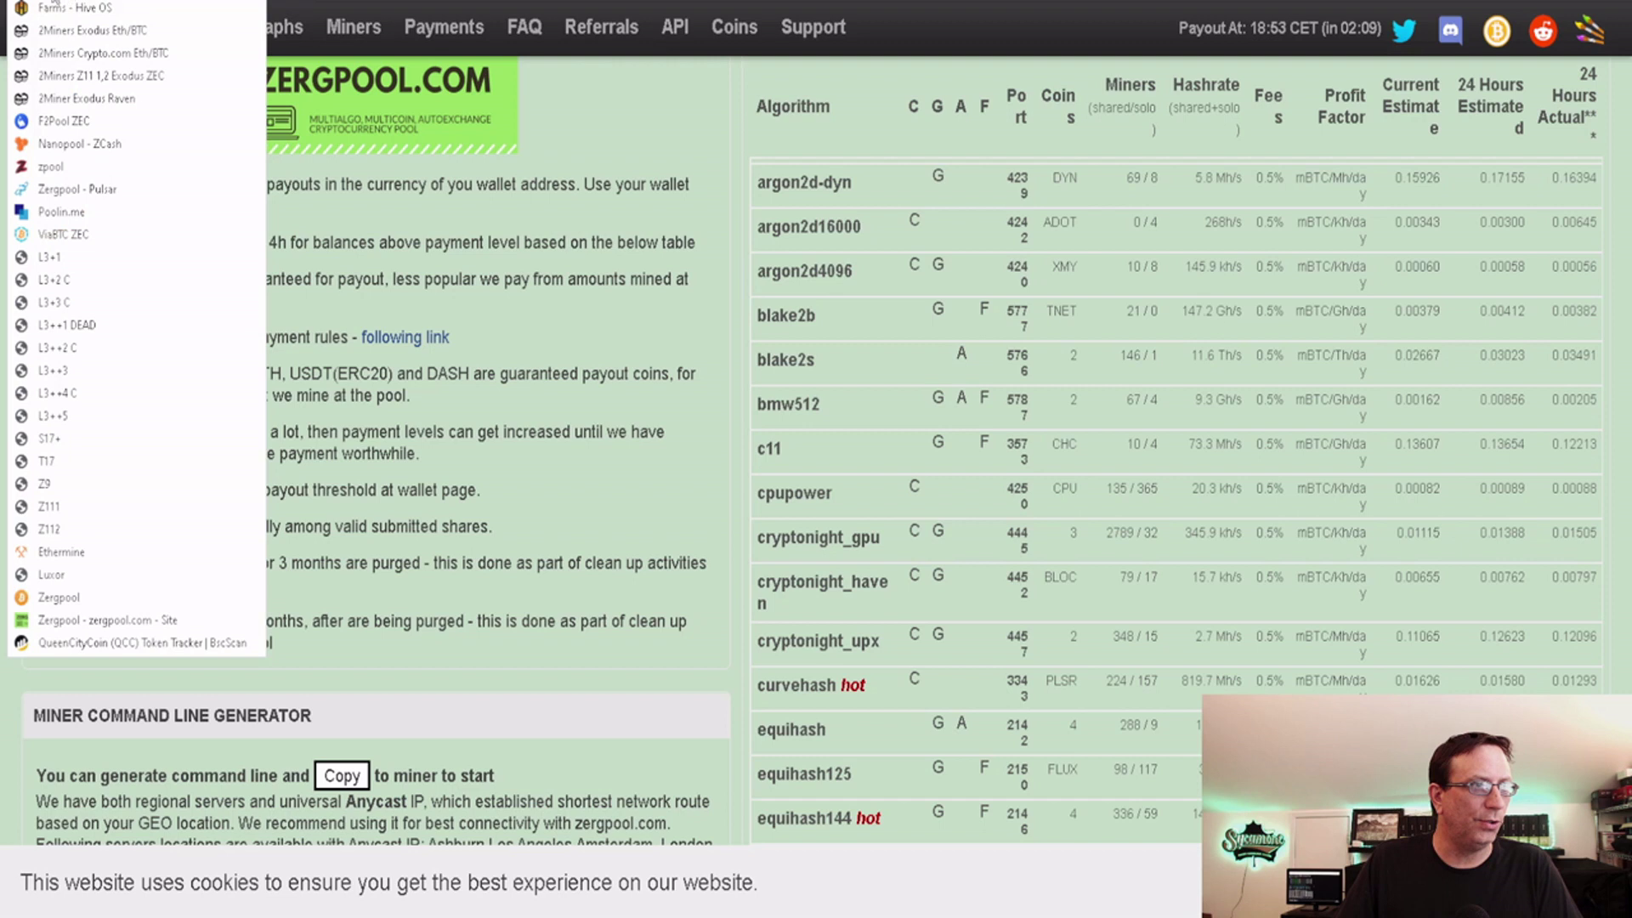
{"action": "left_click", "coordinate": [53, 55]}
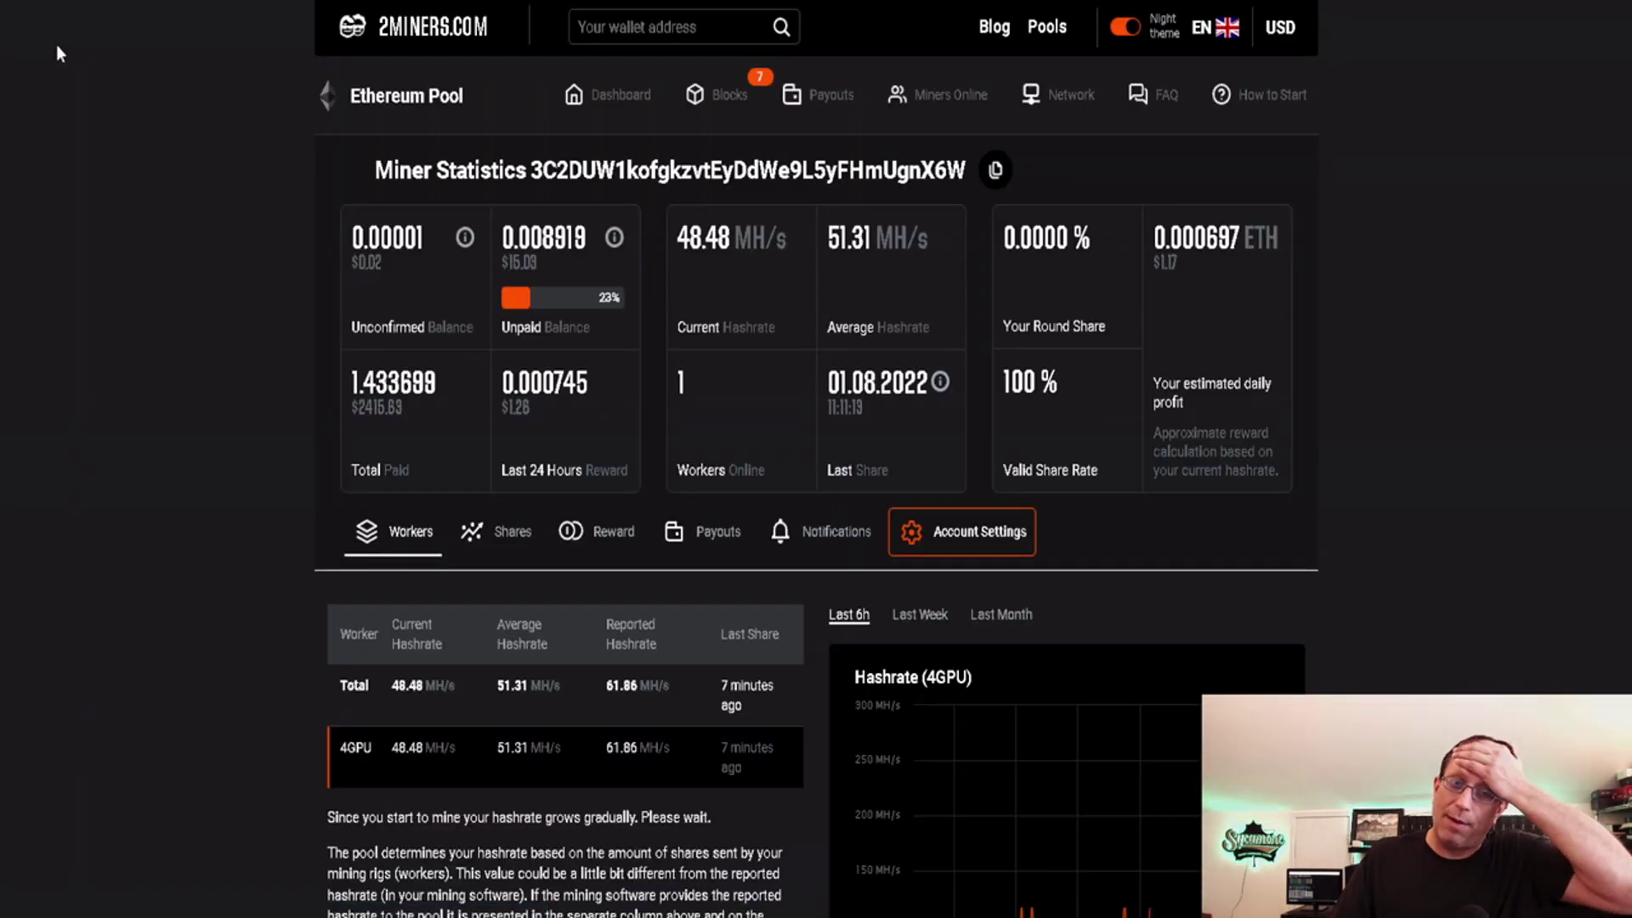